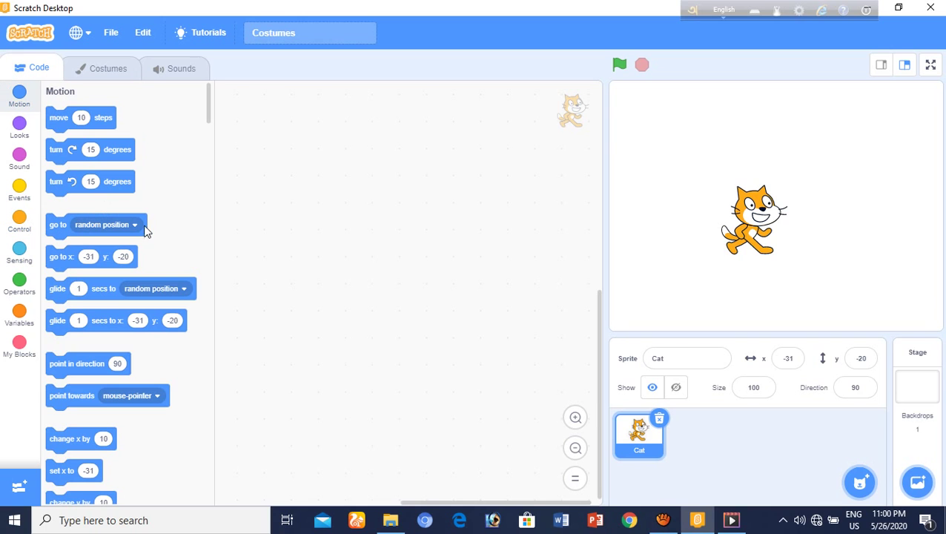
- Place a next costume block and a separate next backdrop block in the Cat's script area
click(19, 130)
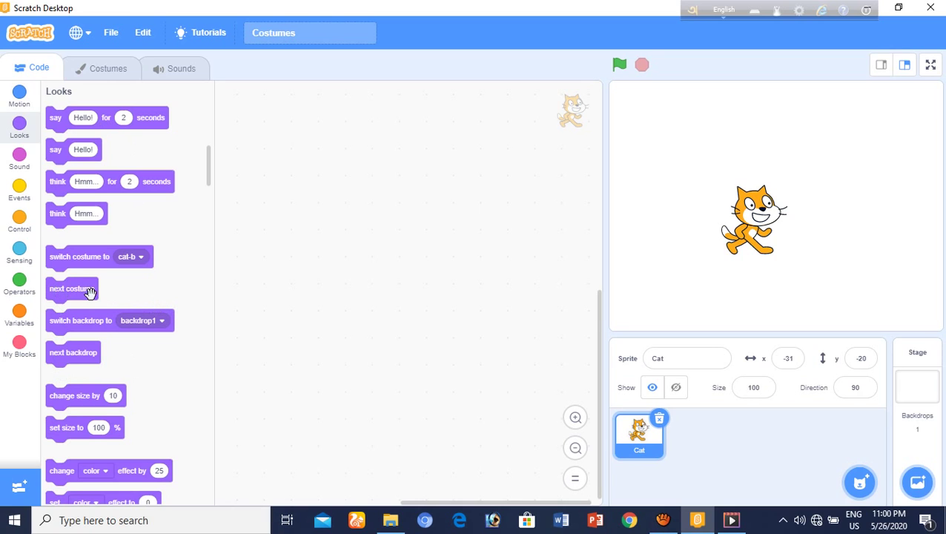
drag(89, 294, 315, 219)
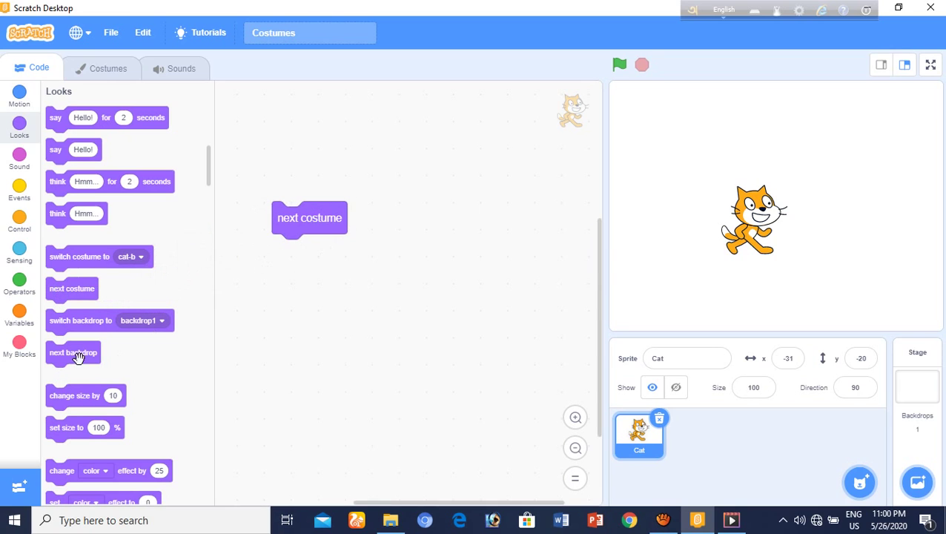
drag(96, 353, 299, 299)
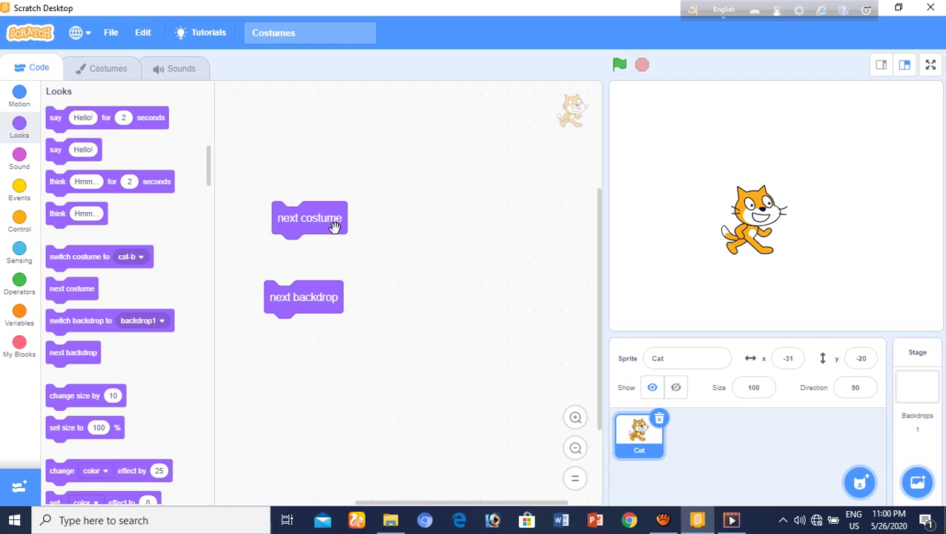
- Compare the Cat sprite's two costumes, cat-a and cat-b, by viewing them alternately
click(105, 68)
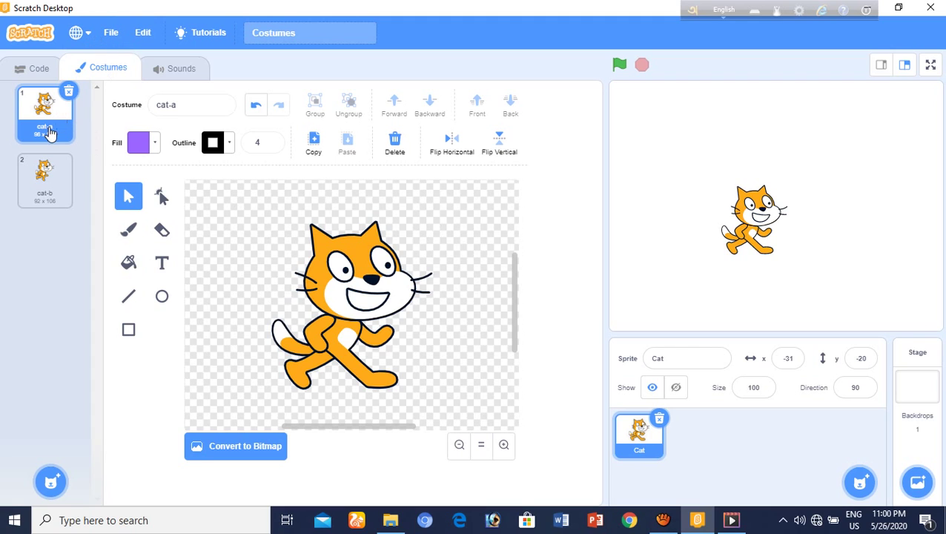
click(43, 176)
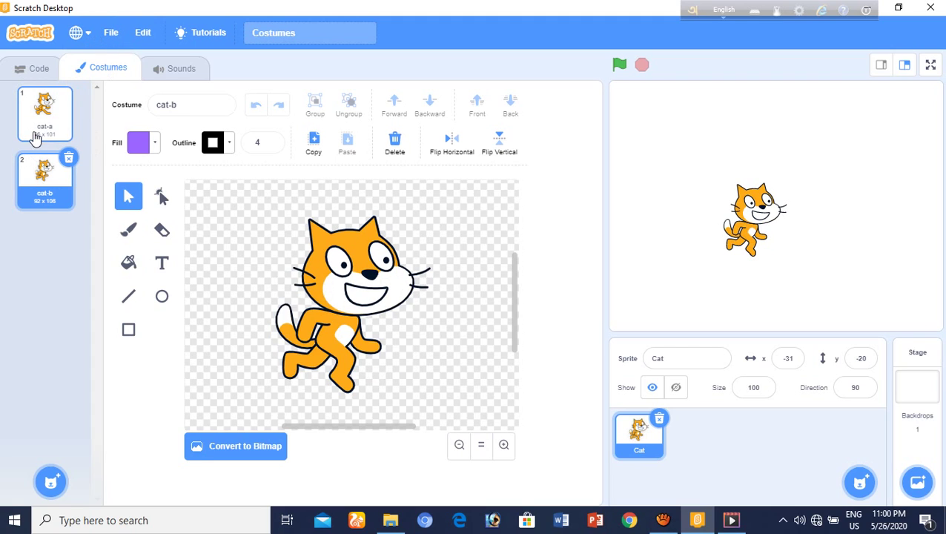
click(35, 138)
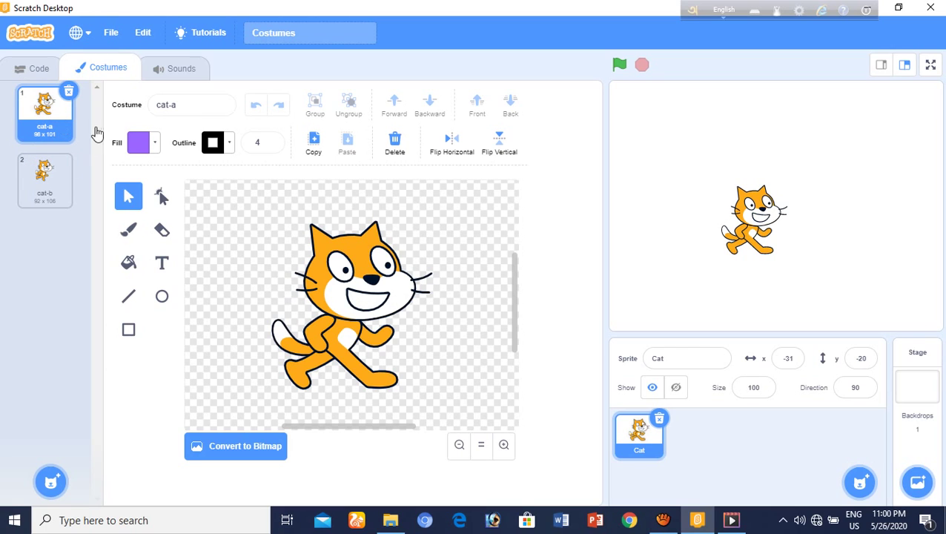
click(48, 180)
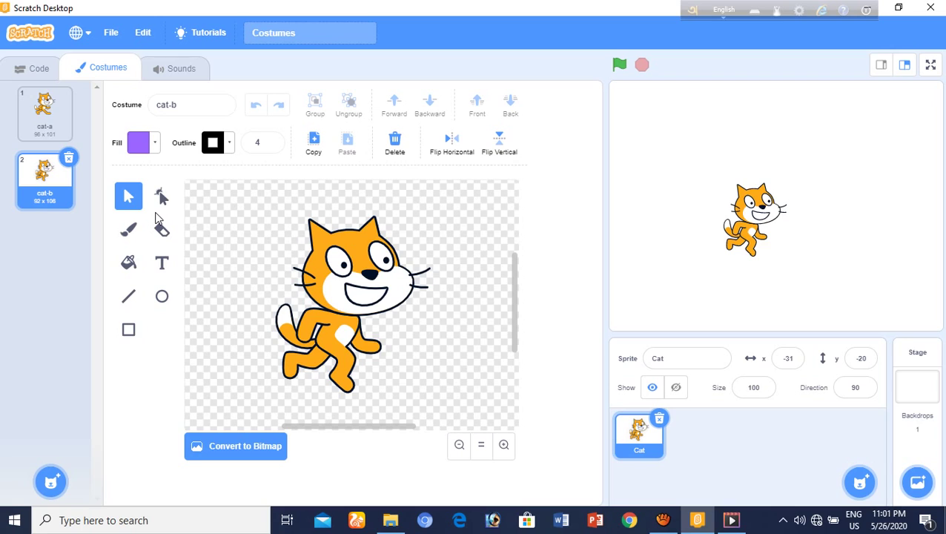
- Rename the second costume to cat-2 and the first costume to cat-1
click(177, 105)
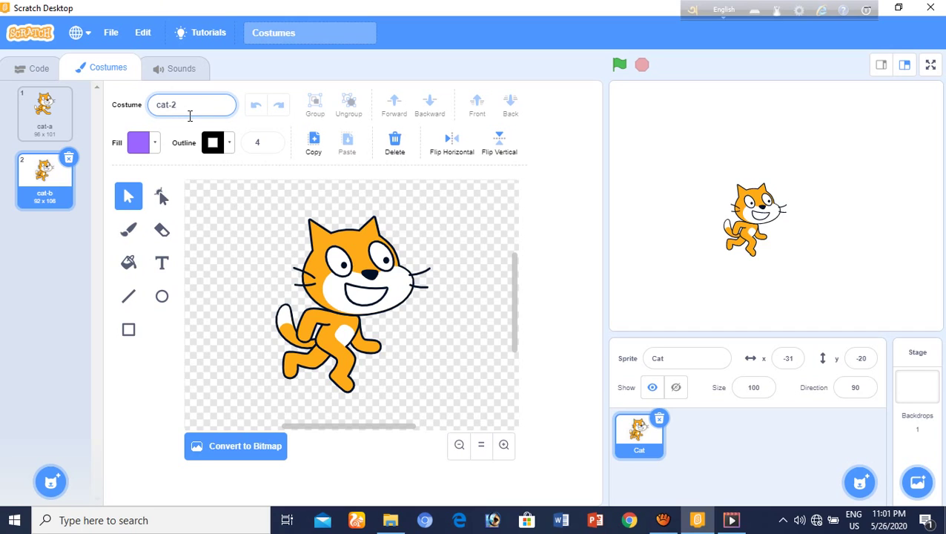
text(2)
click(46, 111)
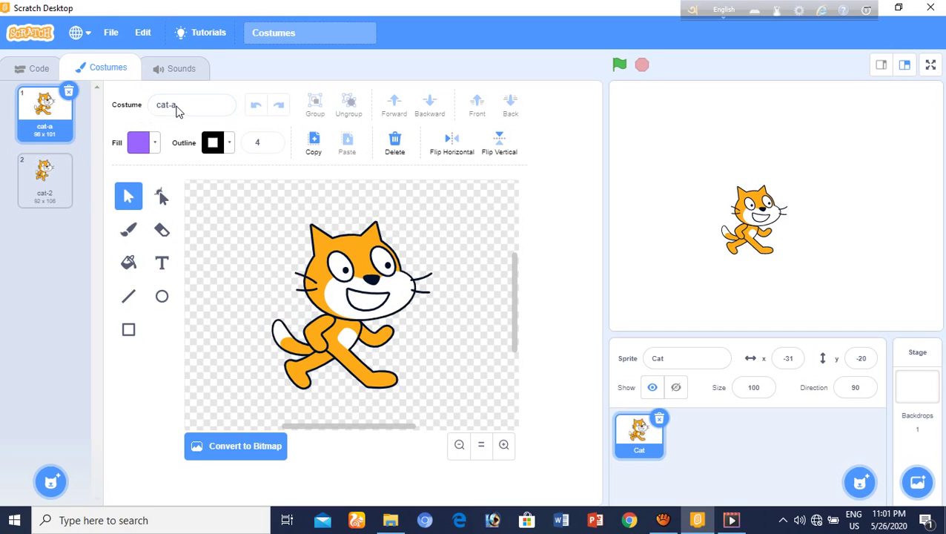
click(191, 103)
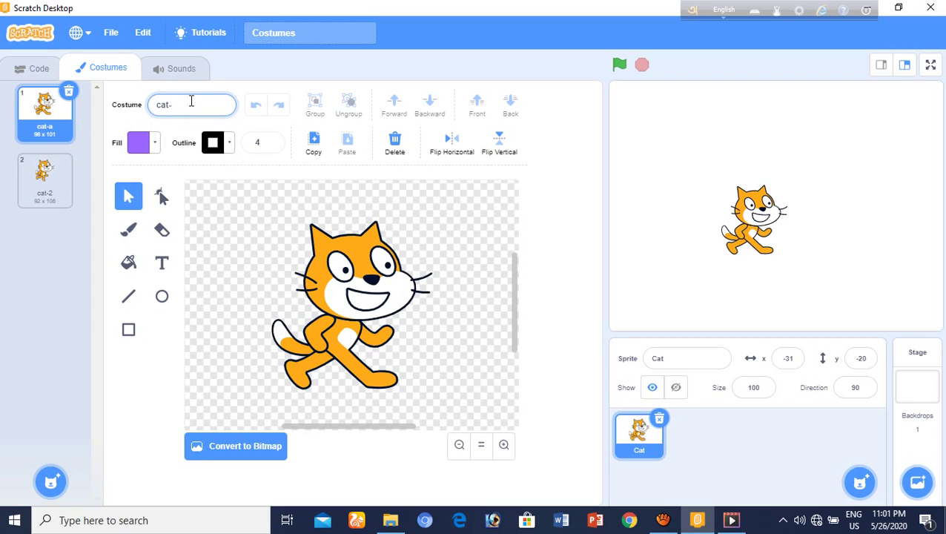
text(1)
click(57, 271)
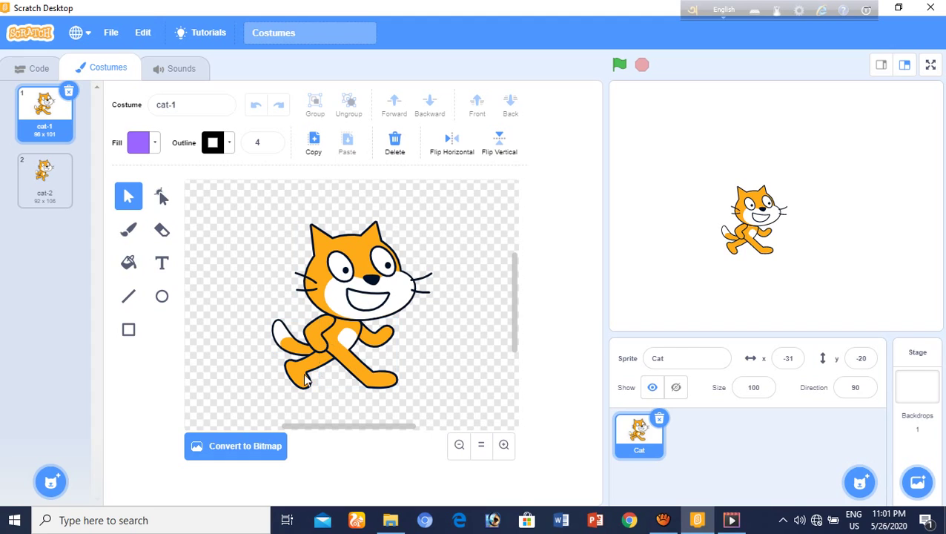
- Shift the body with the front leg slightly forward in costume cat-1
click(353, 367)
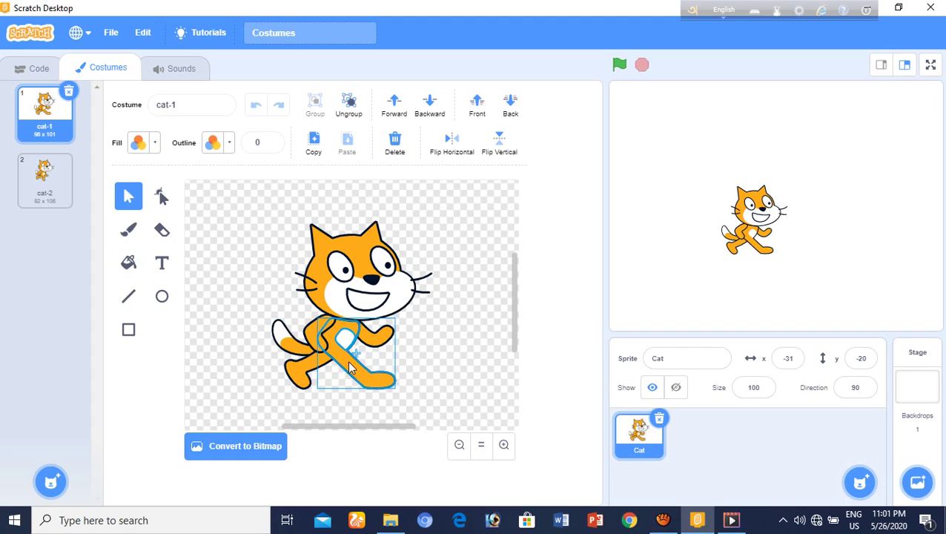
mouse_move(353, 366)
mouse_down()
mouse_move(389, 389)
mouse_move(434, 378)
mouse_move(402, 384)
mouse_move(359, 361)
mouse_up()
click(428, 342)
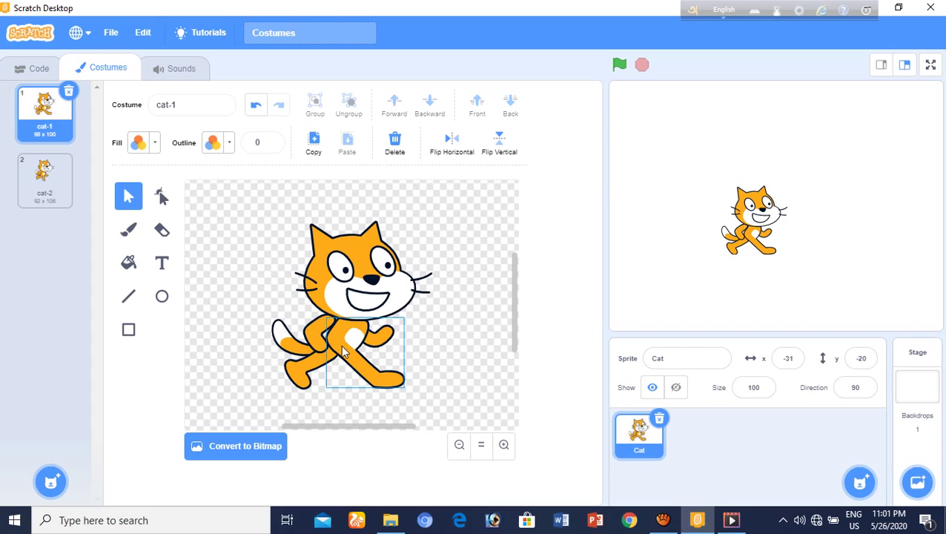
drag(343, 353, 337, 345)
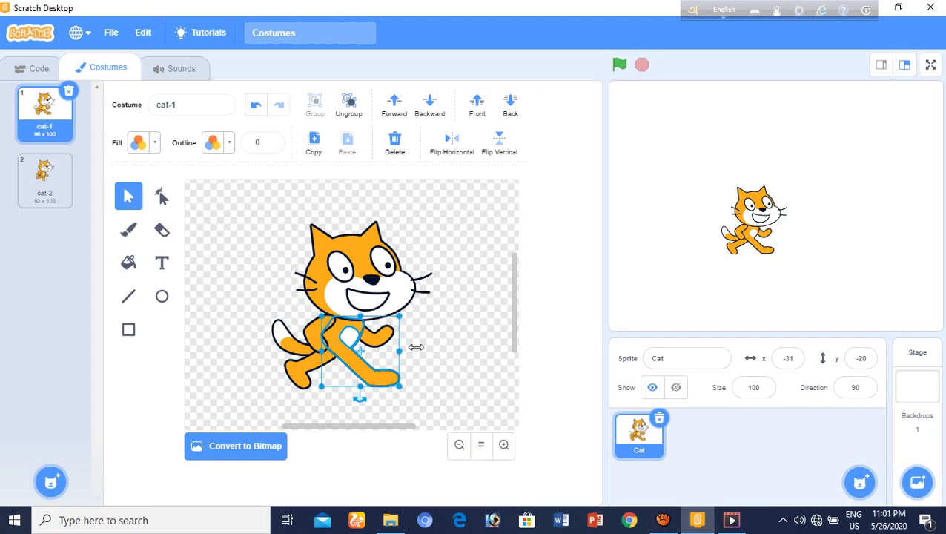
click(422, 342)
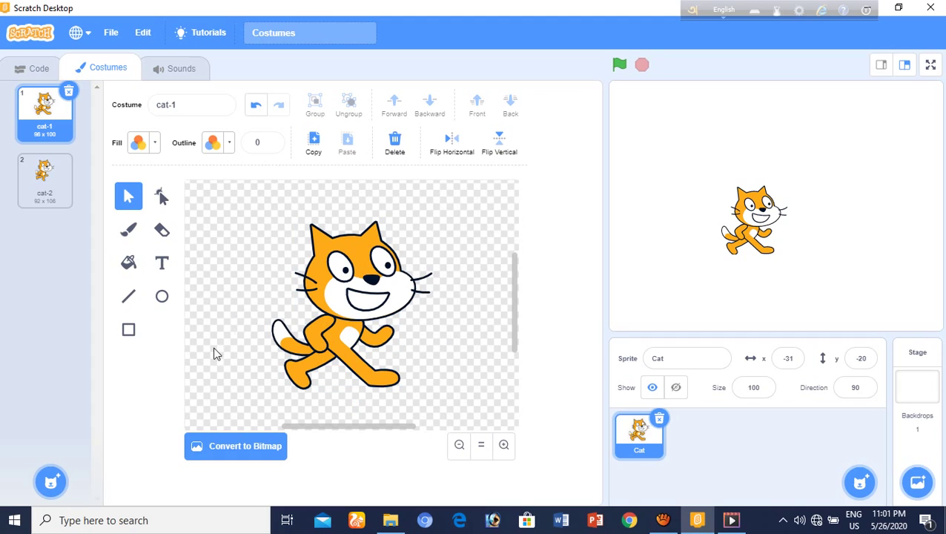
- Add the Cat-b costume from the Animals category of the costume library
mouse_move(59, 483)
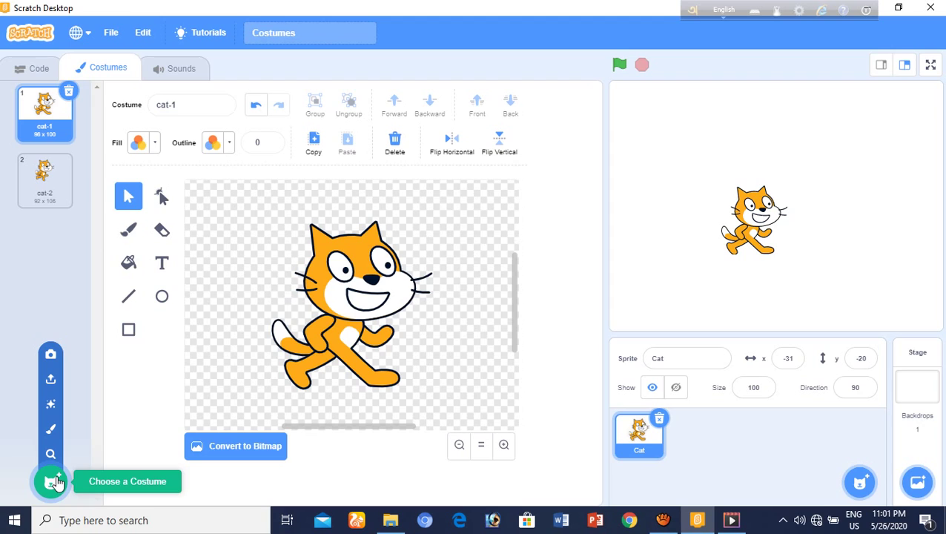
click(58, 483)
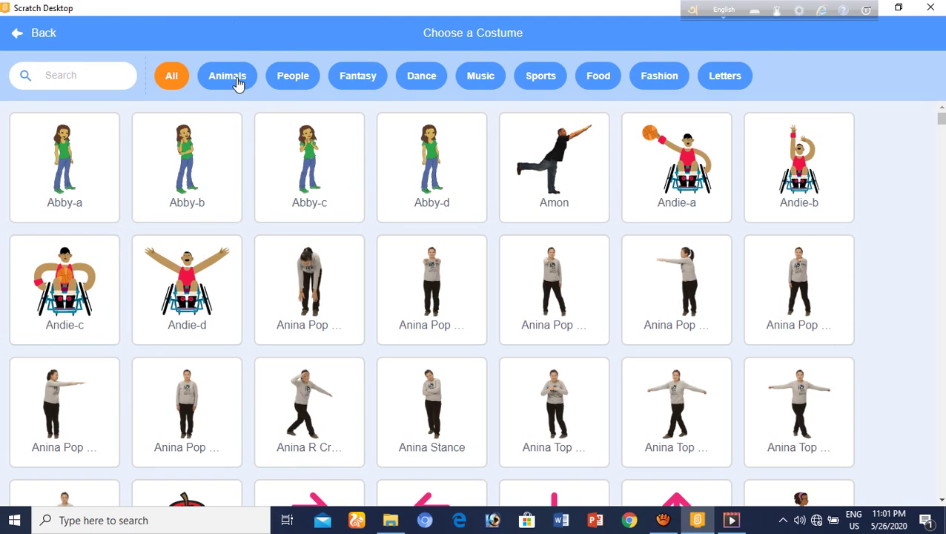
click(236, 82)
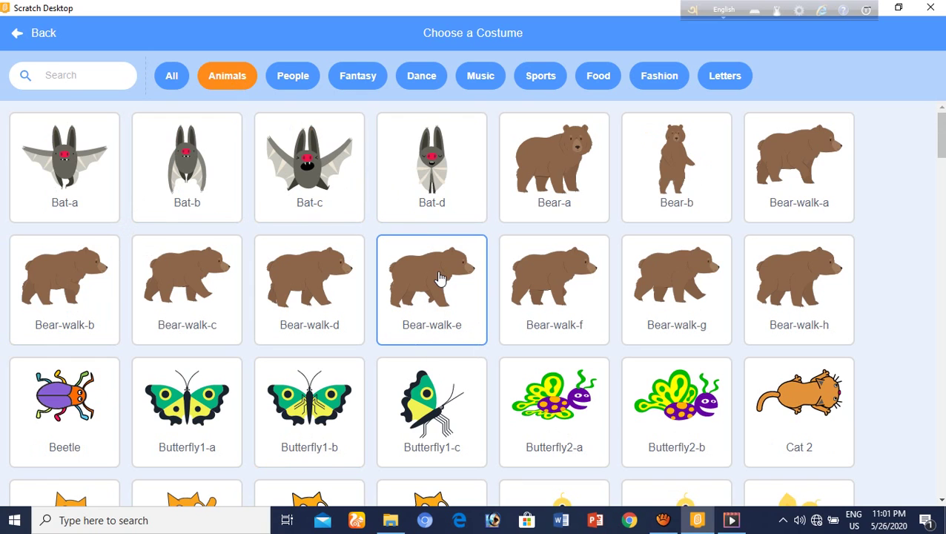
scroll(439, 277, down, 3)
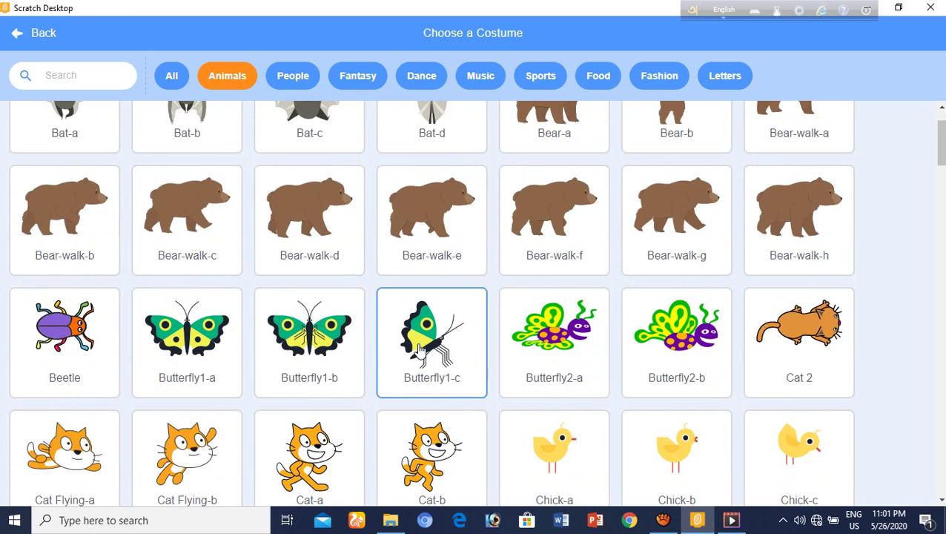
scroll(419, 348, down, 1)
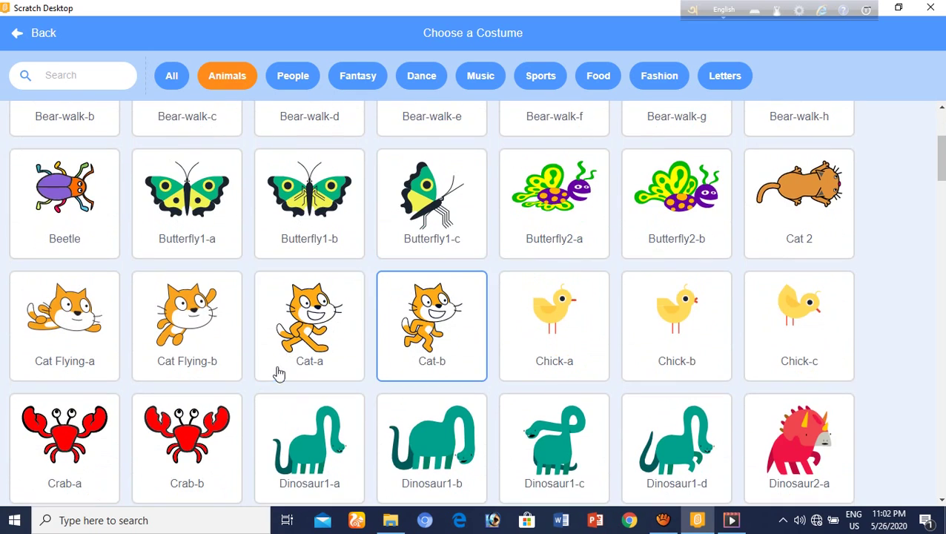
click(416, 320)
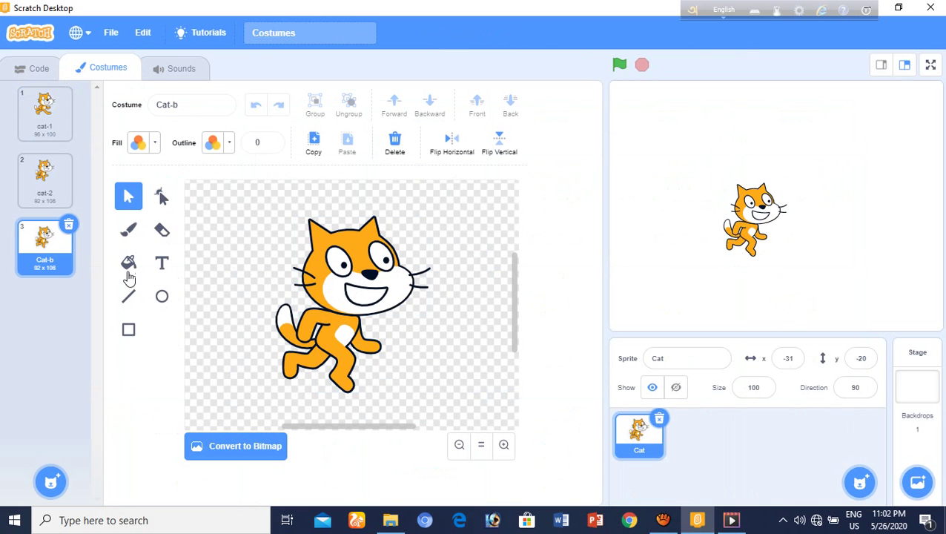
- Compare cat-2 with the new Cat-b costume and shift Cat-b's front arm slightly forward
click(27, 202)
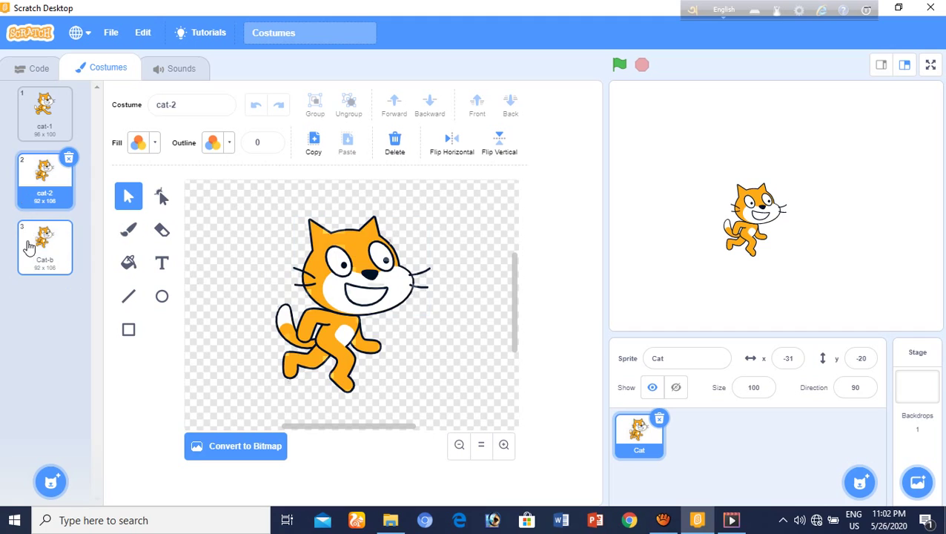
click(33, 252)
click(343, 321)
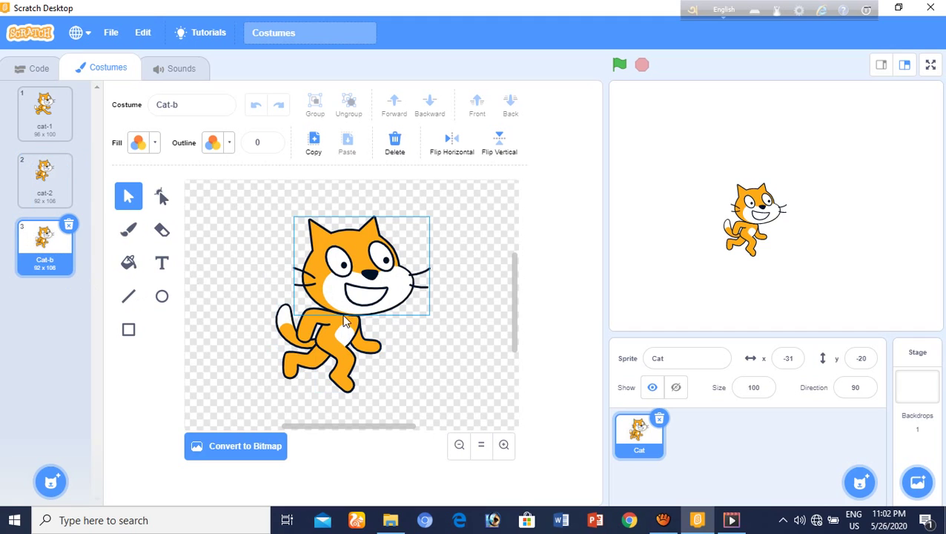
click(343, 326)
click(373, 379)
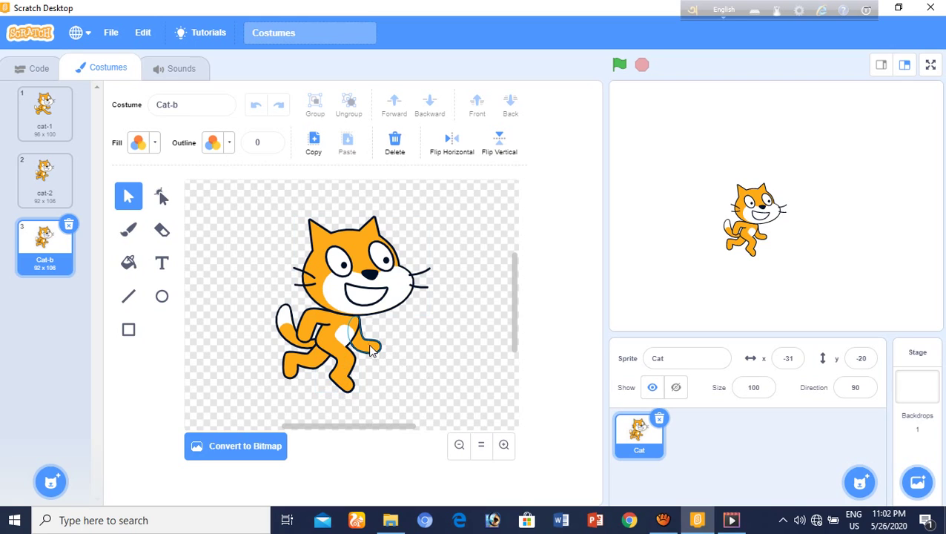
drag(378, 350, 380, 342)
click(405, 365)
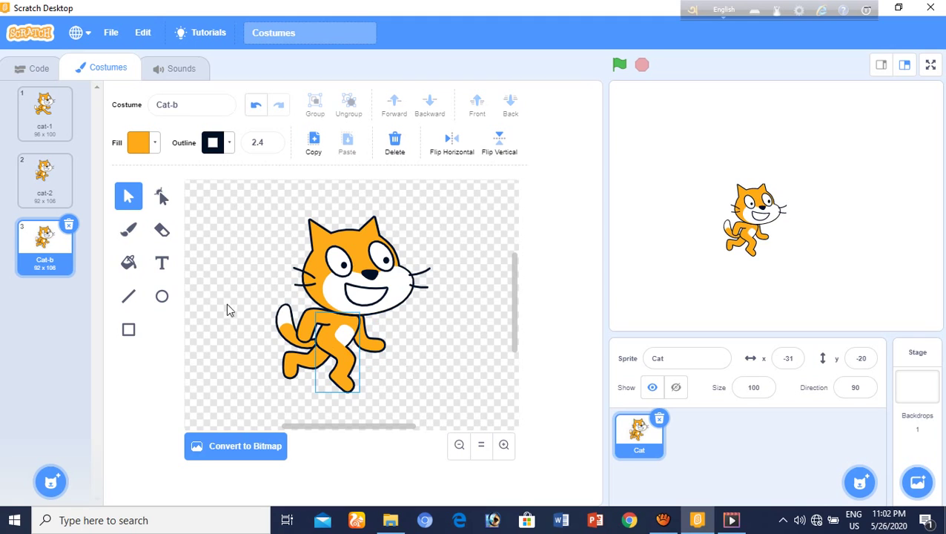
- Check Cat-b against cat-2 and shift Cat-b's rear arm slightly backward
click(50, 211)
click(57, 237)
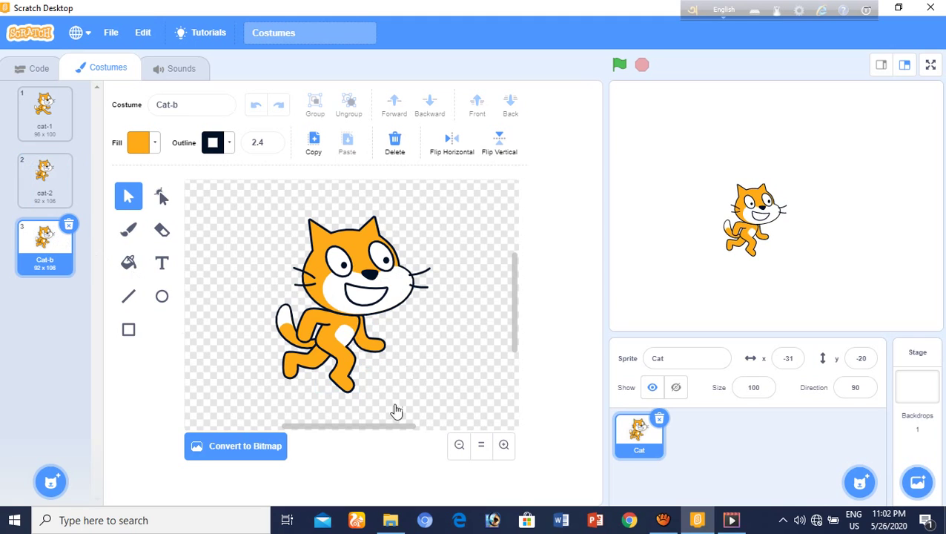
click(358, 361)
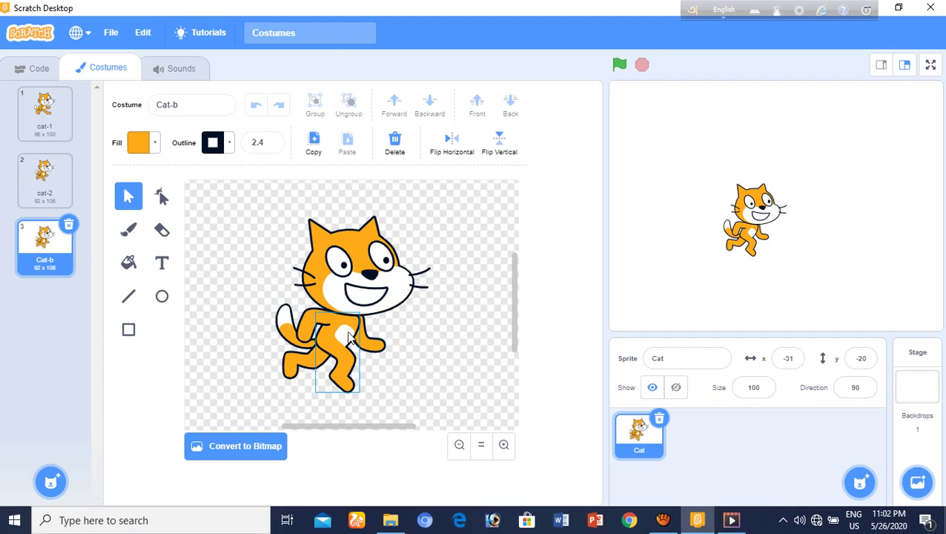
click(312, 335)
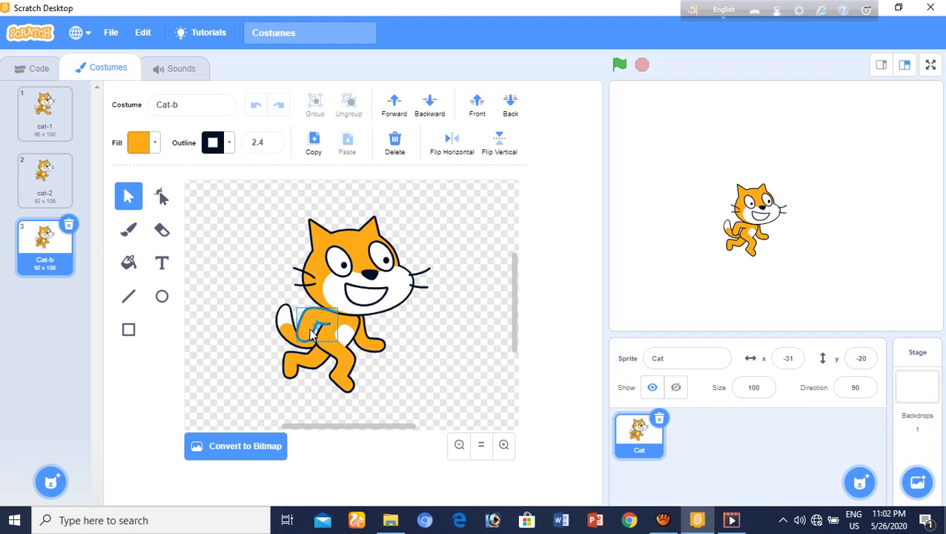
drag(305, 334, 308, 327)
key(Delete)
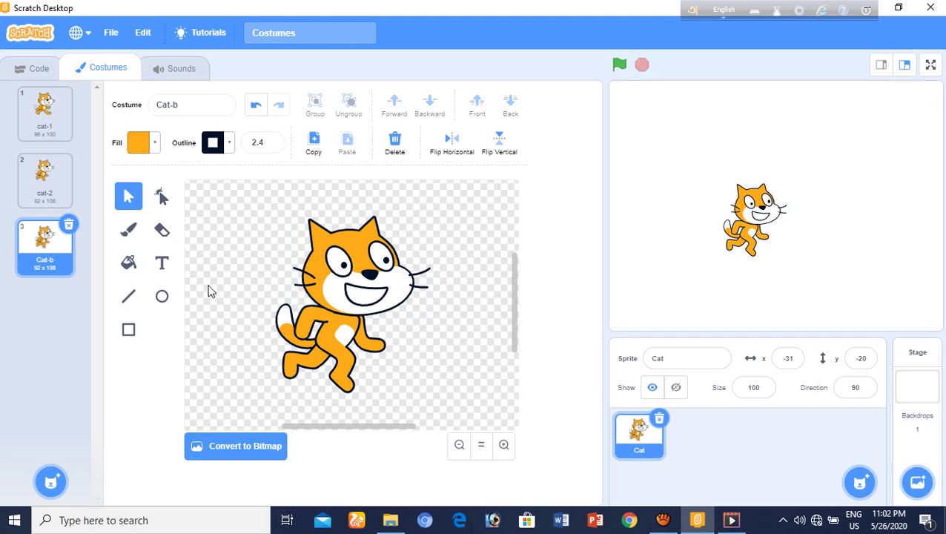
- Move Cat-b's rear leg slightly down and backward, and its tail slightly up and away from the body
click(49, 201)
click(47, 249)
drag(310, 367, 305, 375)
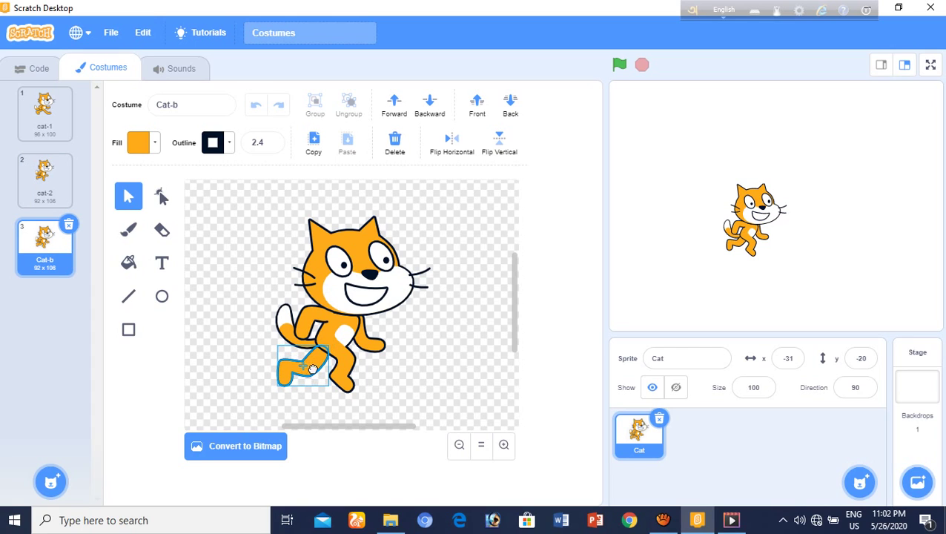
click(393, 367)
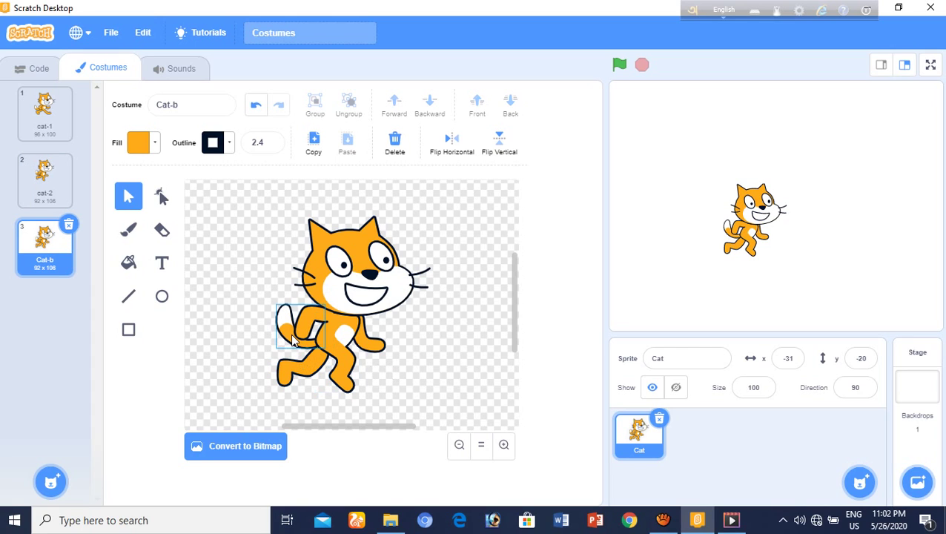
drag(293, 339, 282, 332)
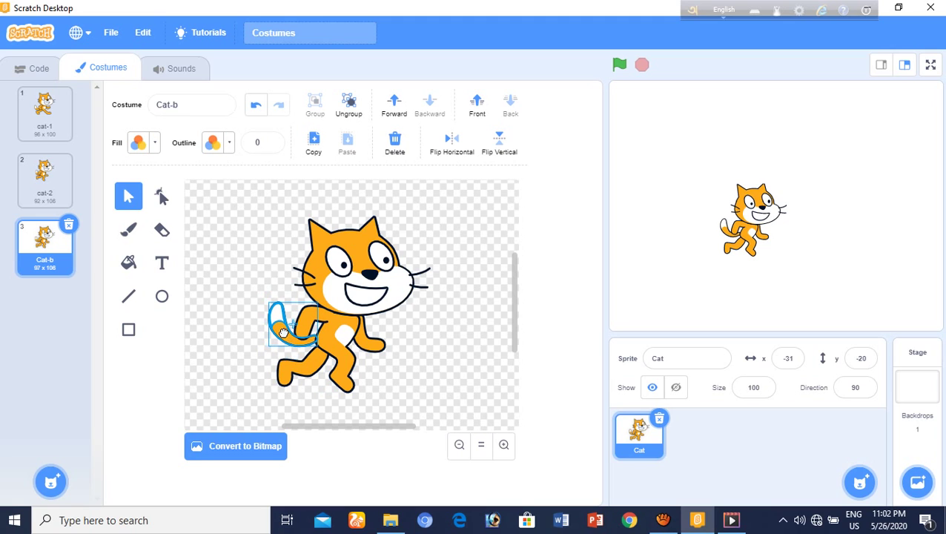
click(408, 367)
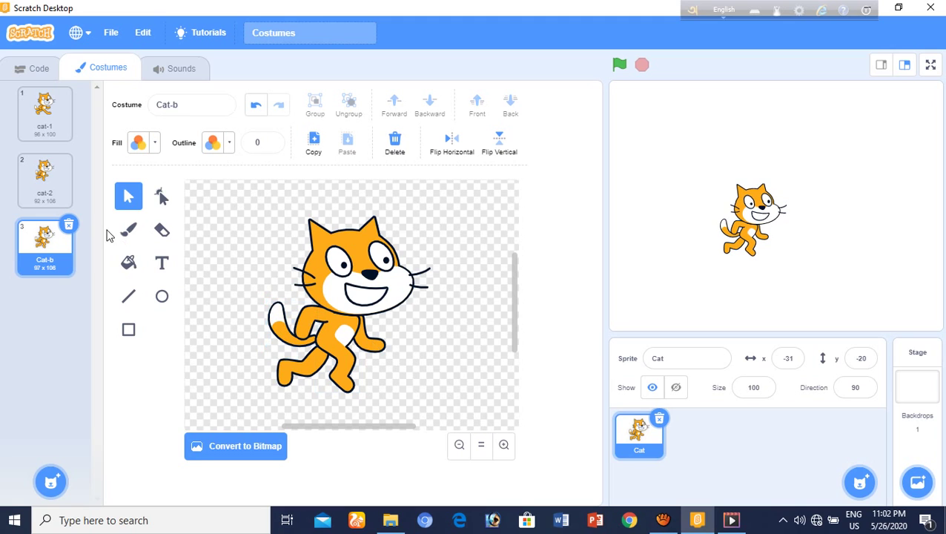
- Compare the cat-2 costume with the edited Cat-b costume once more
click(54, 205)
click(46, 256)
- Copy and paste Cat-b's head, place the duplicate above and in front of the original, and delete that duplicate
click(345, 252)
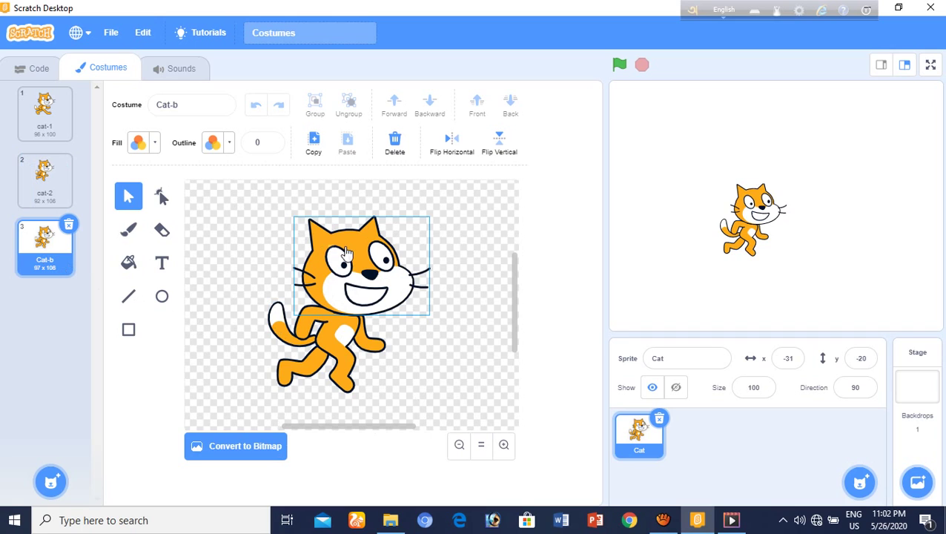
click(353, 287)
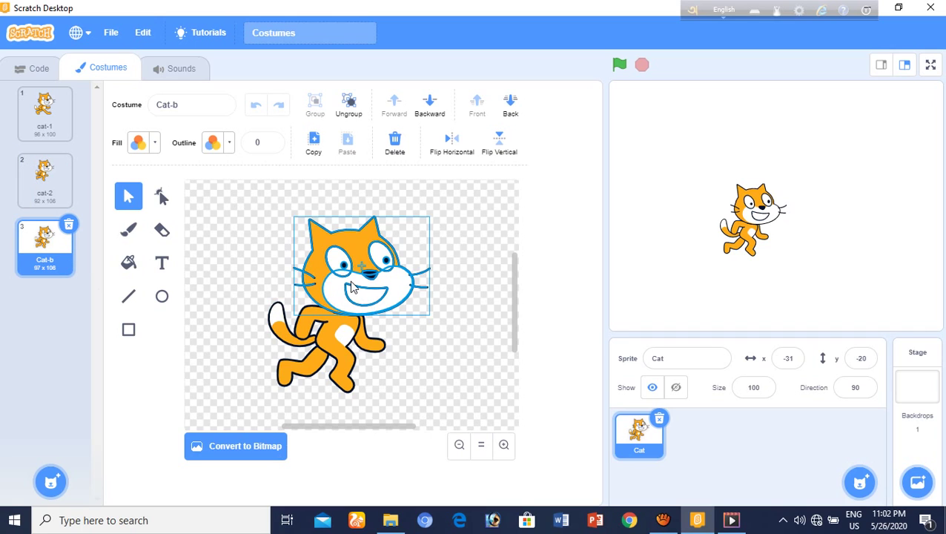
click(319, 145)
click(438, 198)
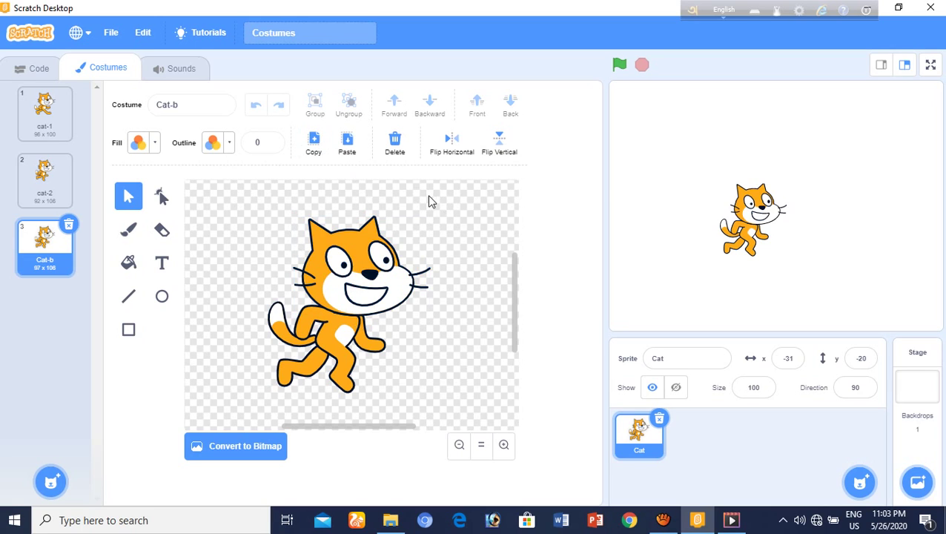
click(347, 145)
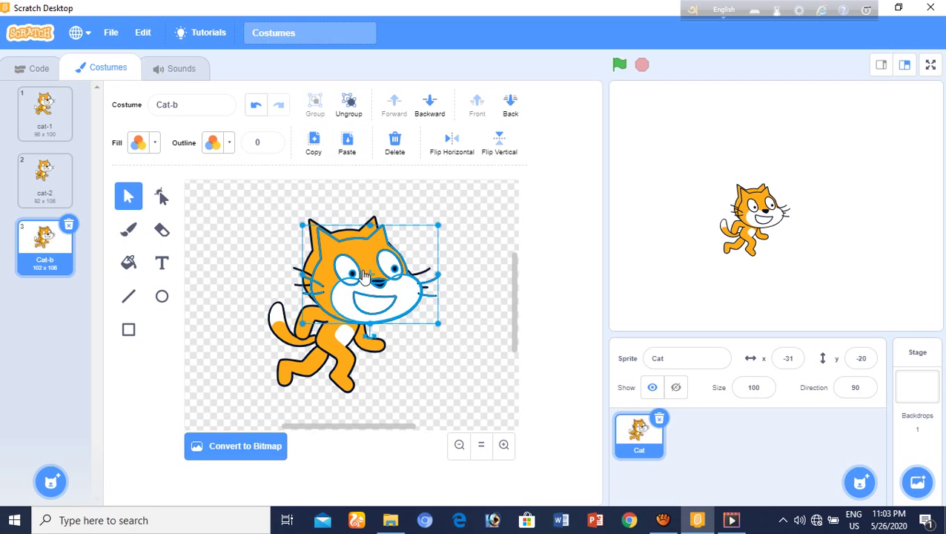
drag(363, 274, 438, 232)
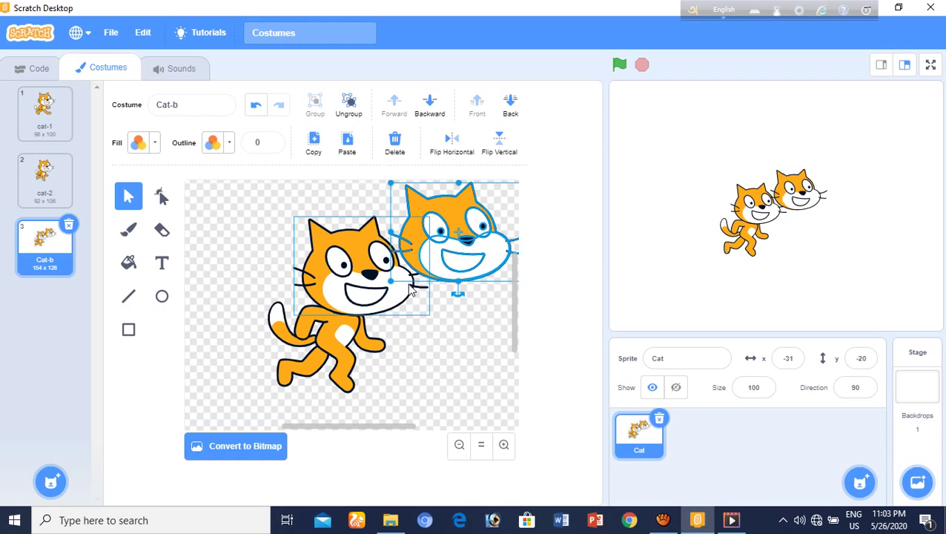
click(395, 145)
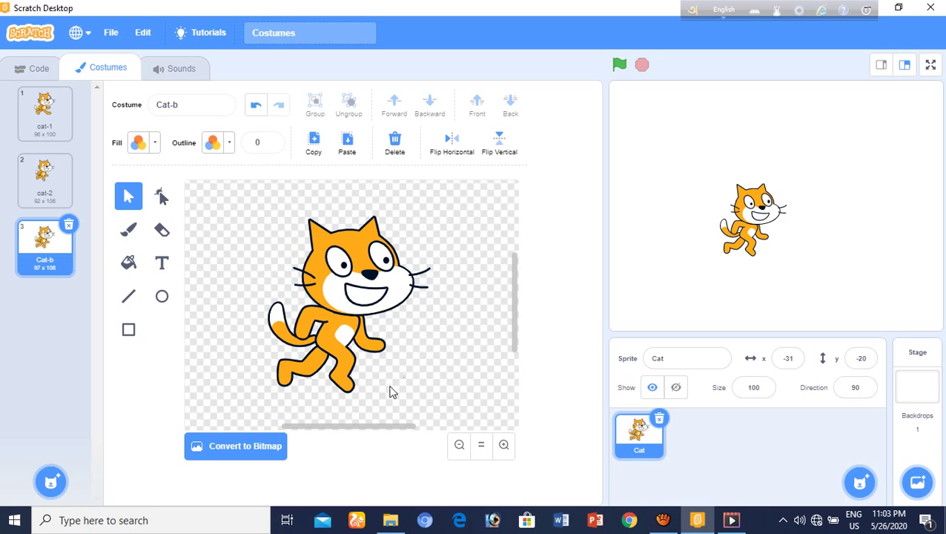
- Erase Cat-b's whiskers, most of its head, and parts of its tail and body with the Eraser at size 40
click(163, 231)
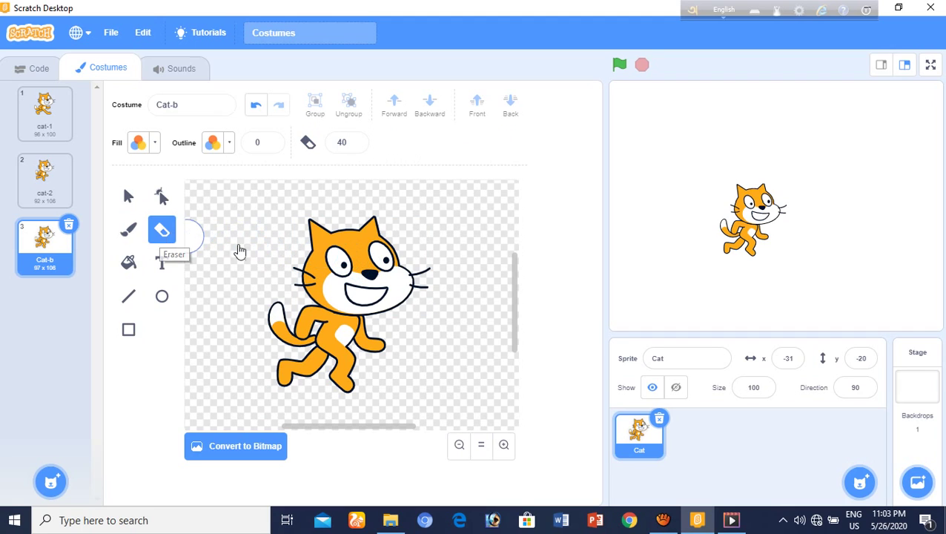
mouse_move(253, 224)
mouse_down()
mouse_move(231, 256)
mouse_move(247, 194)
mouse_move(236, 208)
mouse_move(196, 203)
mouse_move(184, 187)
mouse_up()
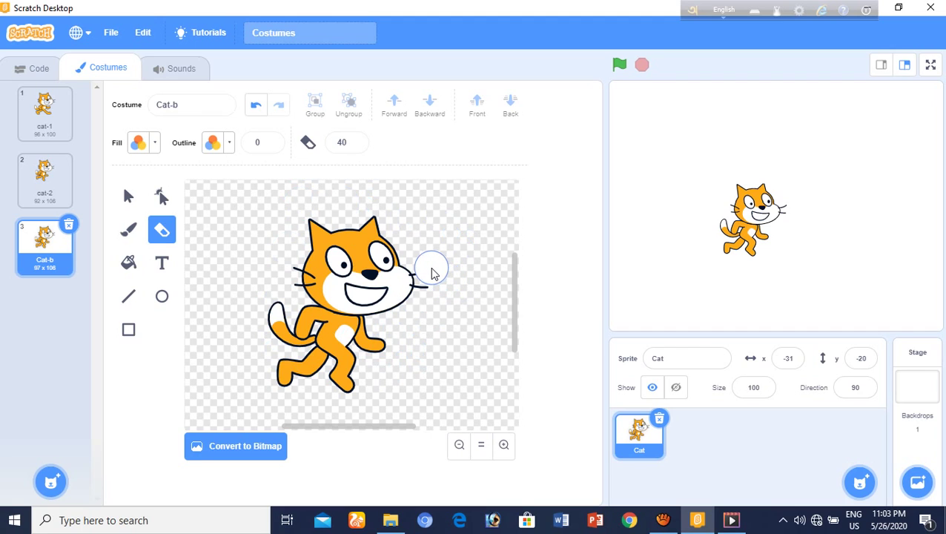
mouse_move(433, 272)
mouse_down()
mouse_move(429, 302)
mouse_move(424, 268)
mouse_move(427, 276)
mouse_up()
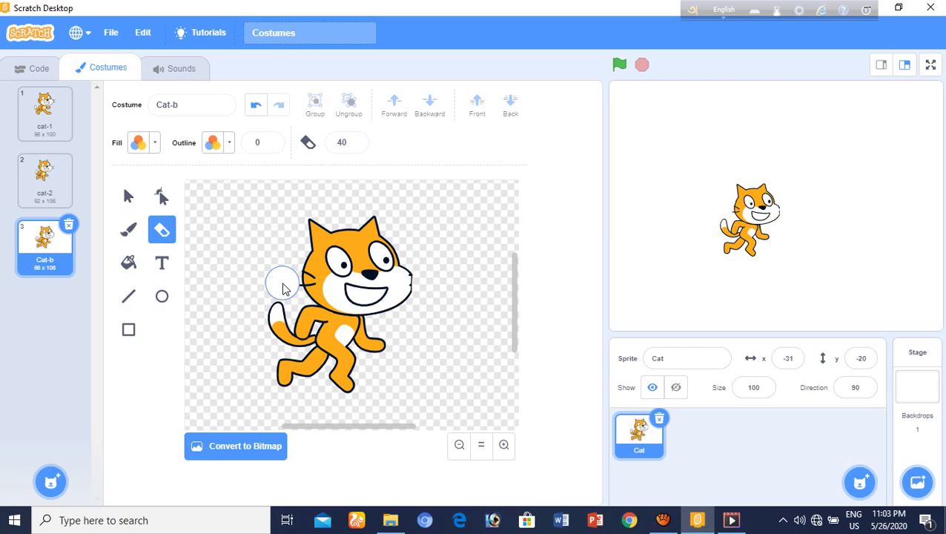
mouse_move(286, 288)
mouse_down()
mouse_move(326, 273)
mouse_move(323, 291)
mouse_move(348, 301)
mouse_up()
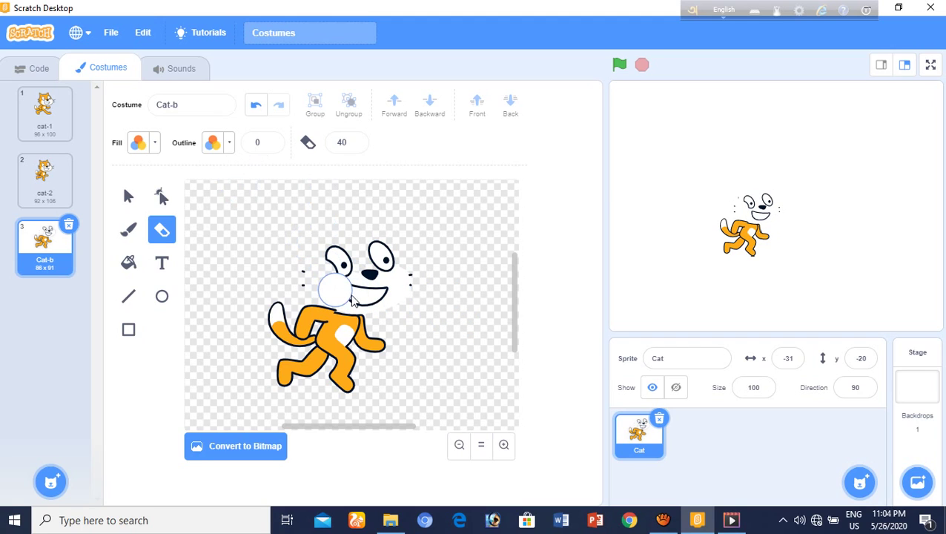
drag(408, 302, 417, 289)
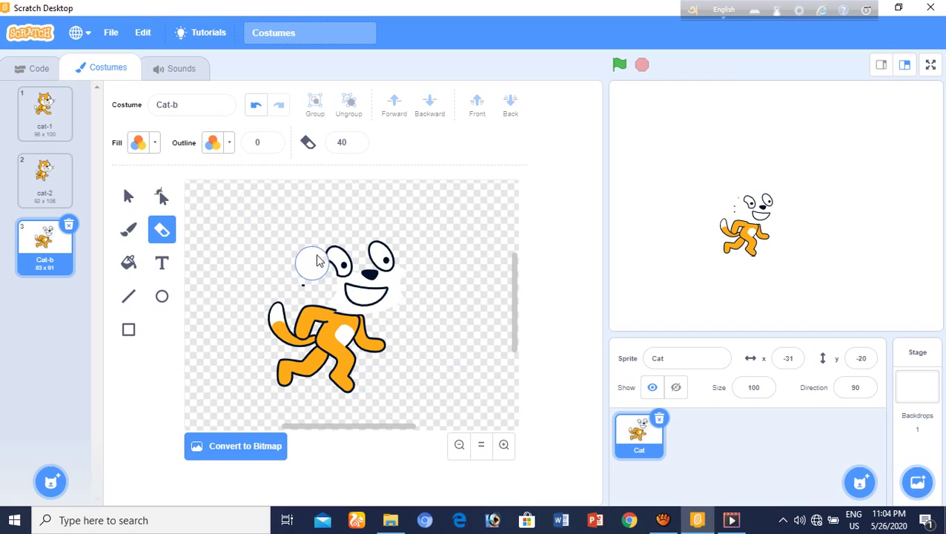
mouse_move(279, 335)
mouse_down()
mouse_move(290, 338)
mouse_move(243, 331)
mouse_move(319, 359)
mouse_move(338, 354)
mouse_move(374, 413)
mouse_up()
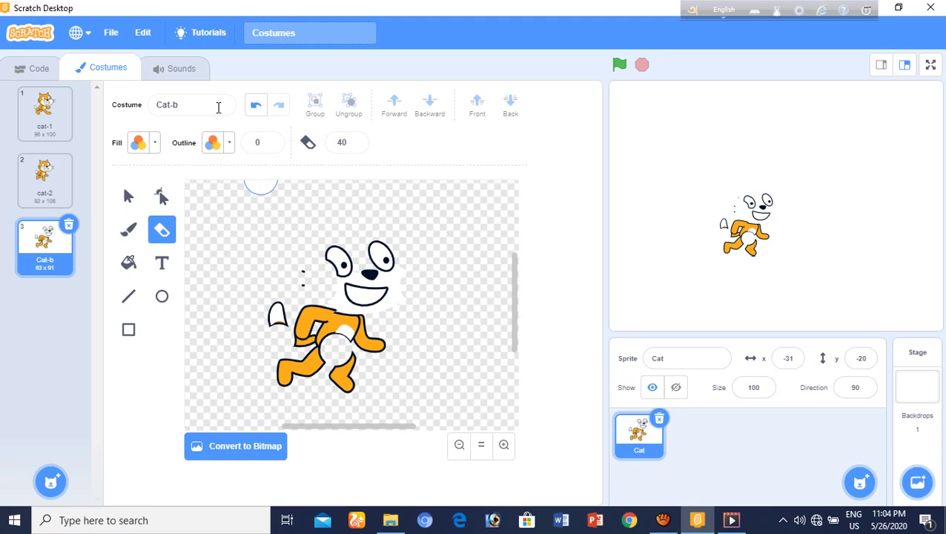
- Undo all the eraser strokes on Cat-b, redoing and again undoing the front whisker stroke
click(256, 108)
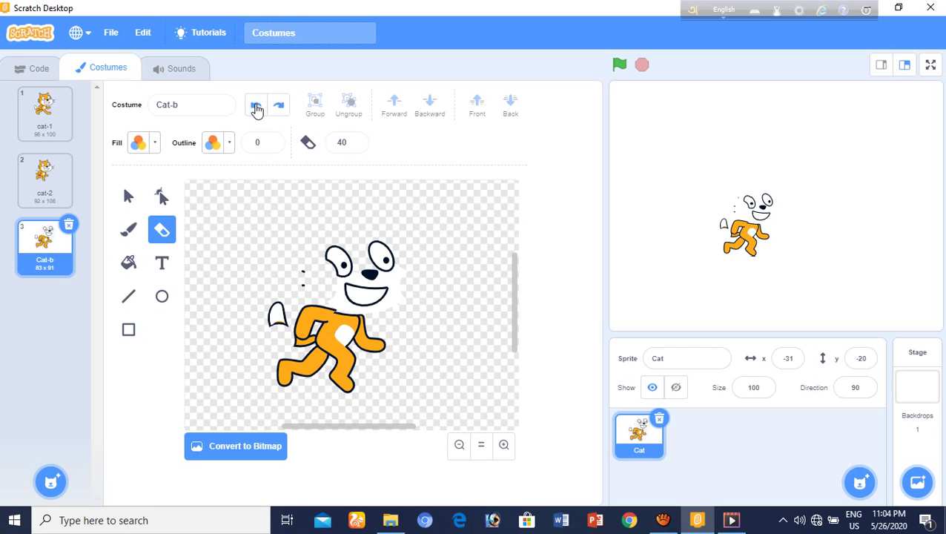
click(256, 109)
click(255, 108)
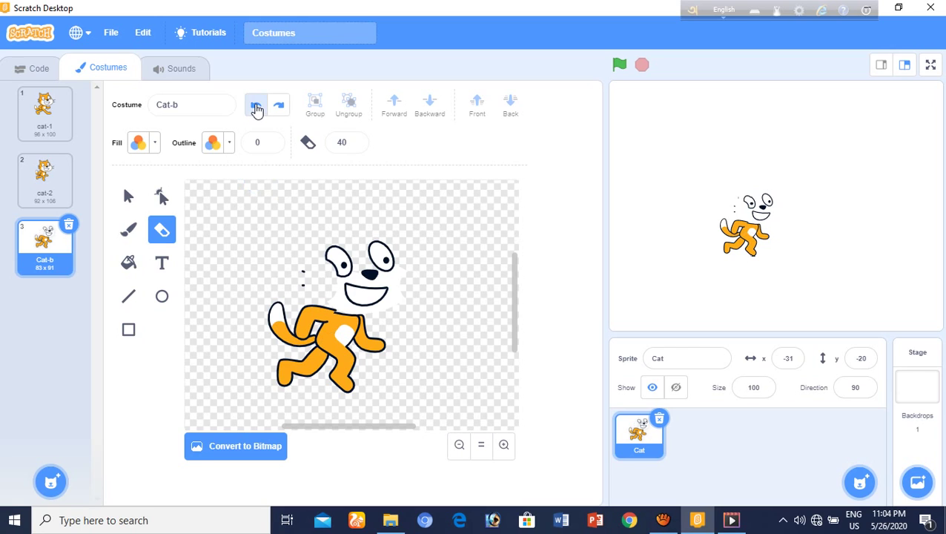
click(255, 108)
click(256, 108)
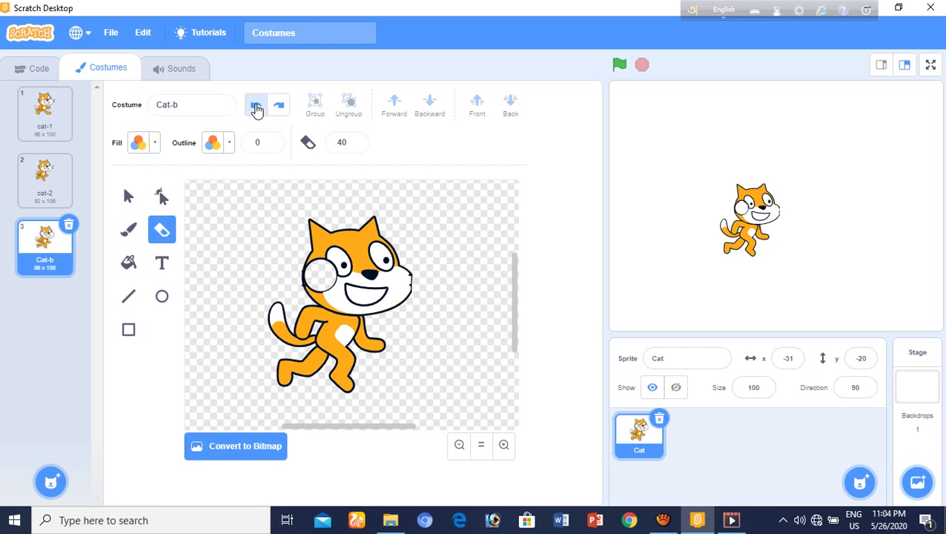
click(256, 108)
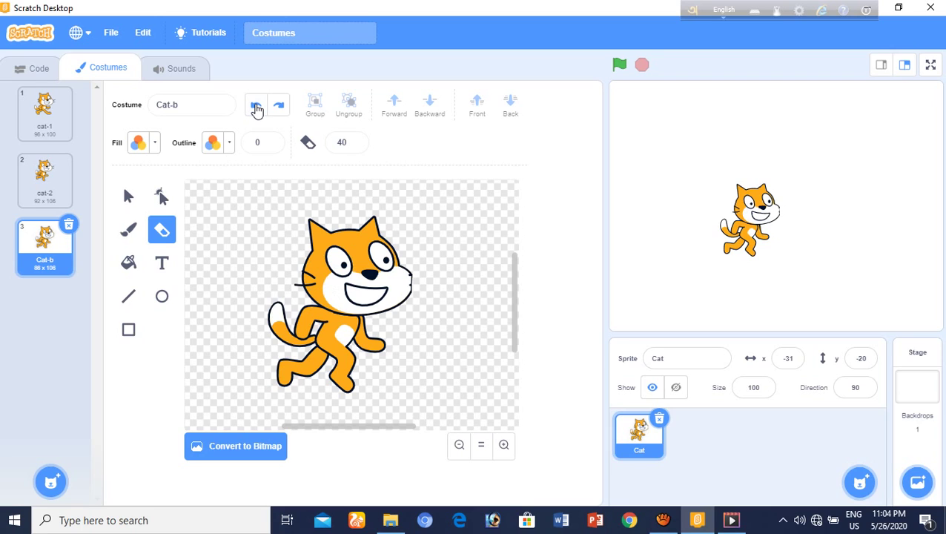
click(256, 108)
click(256, 109)
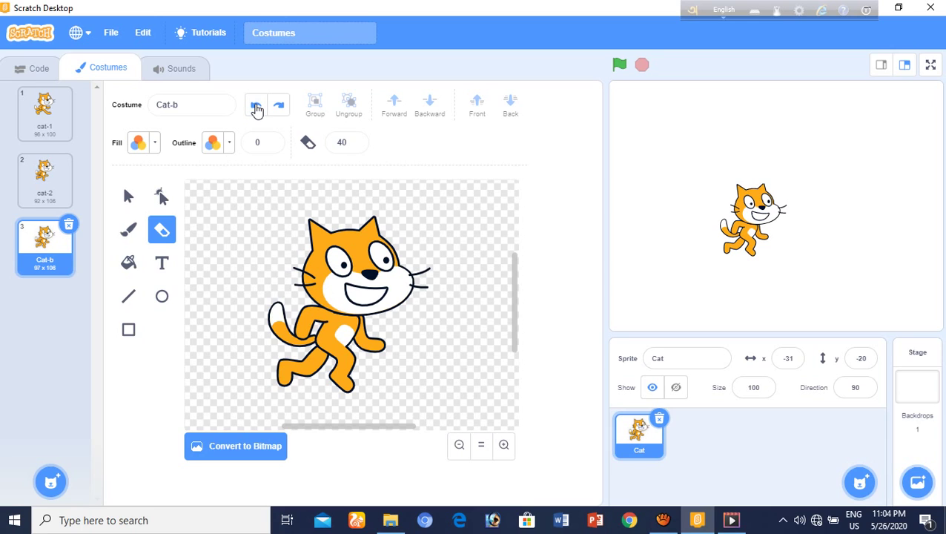
click(276, 106)
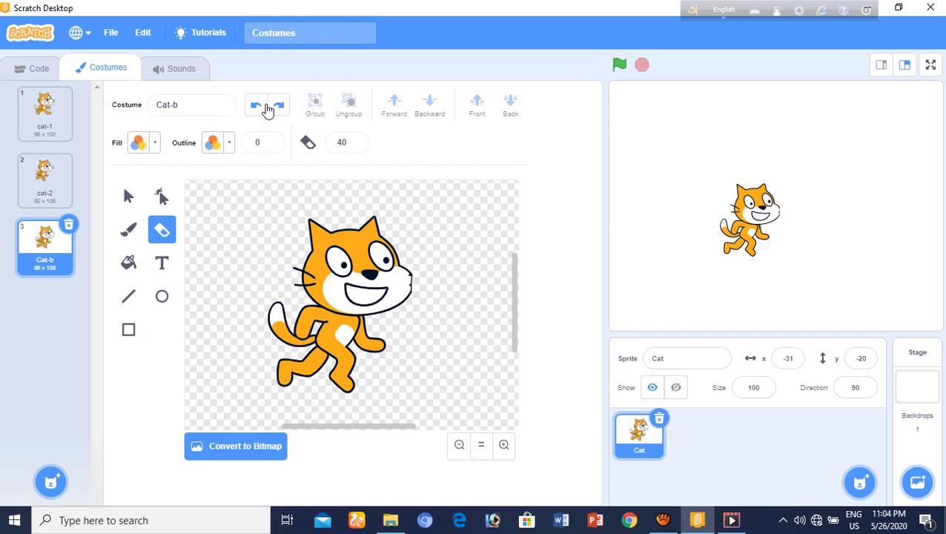
click(256, 106)
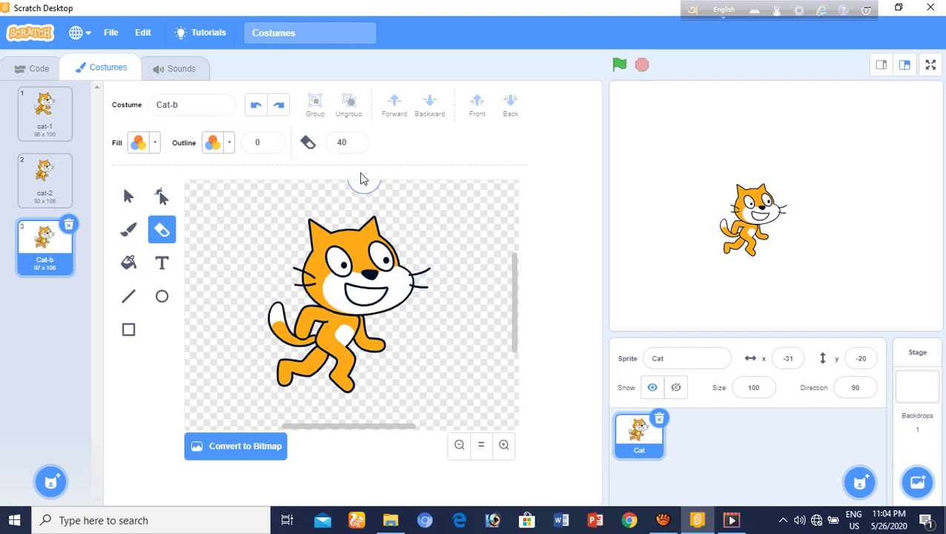
- Set the eraser size to 50 and erase the outer tip of Cat-b's upper front whisker
click(345, 142)
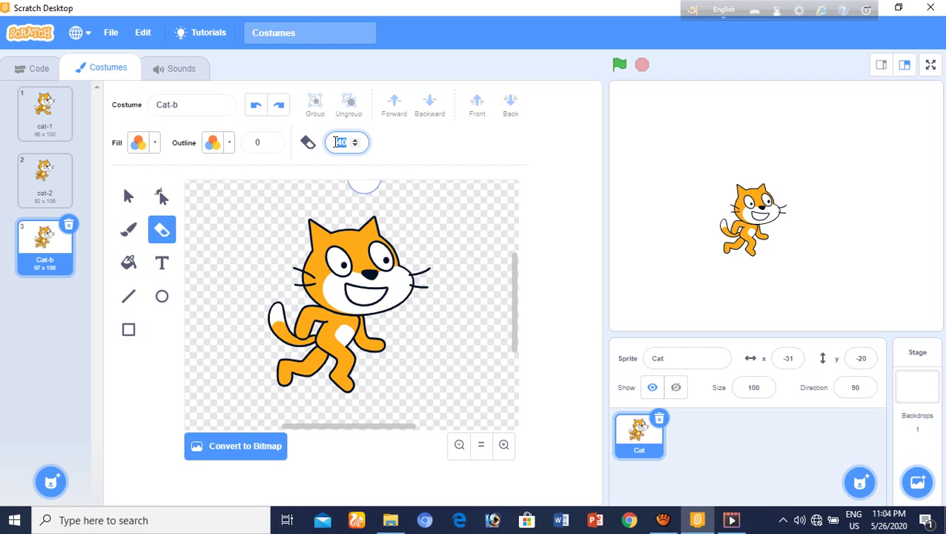
text(50)
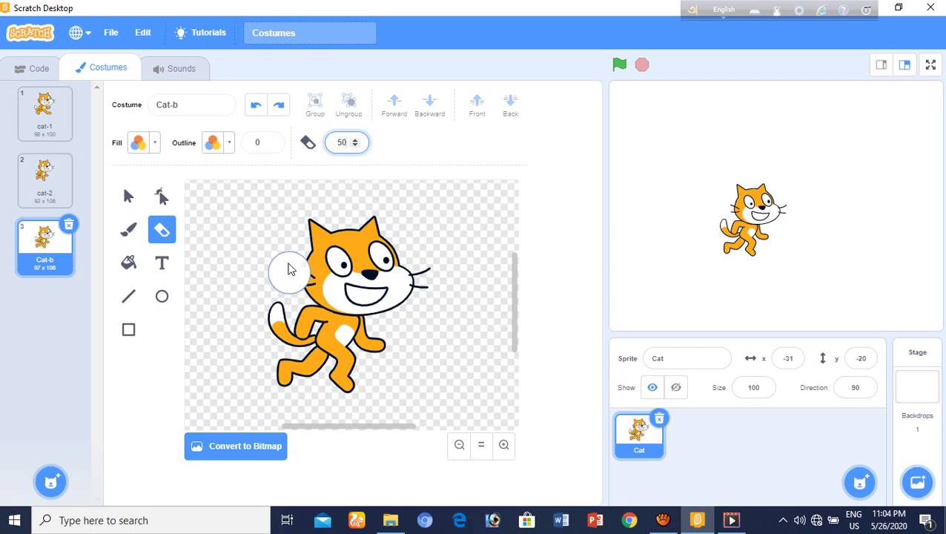
drag(488, 254, 430, 259)
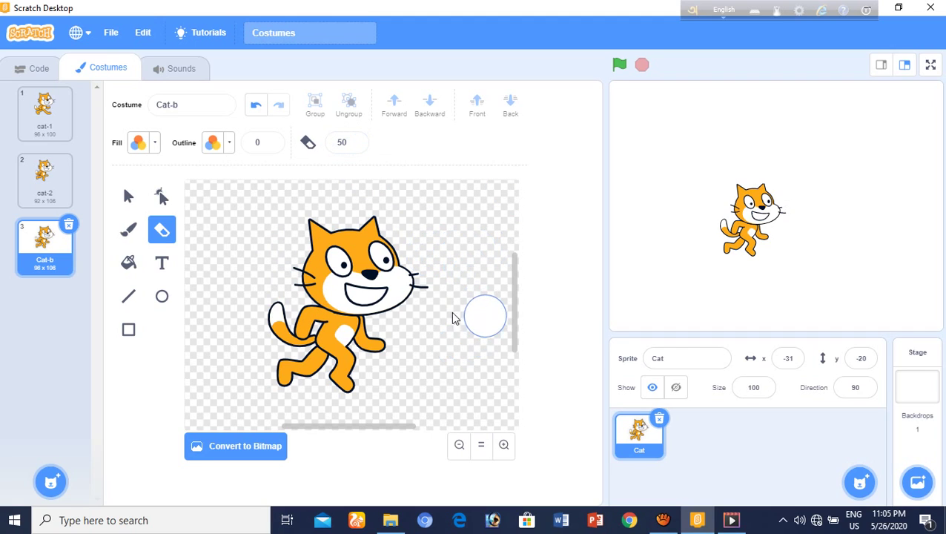
- Paint a purple scribble behind the cat with the Brush at size 10, and erase it completely
click(128, 229)
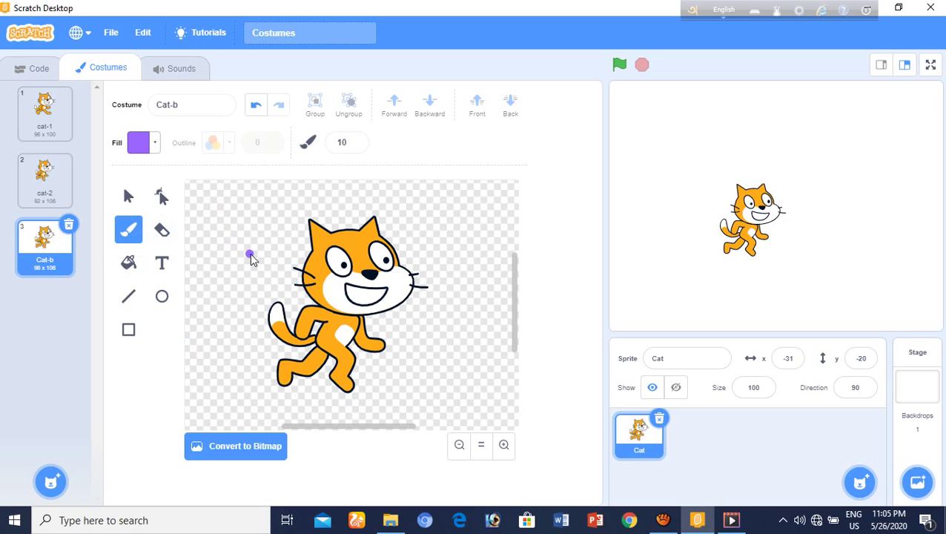
mouse_move(256, 262)
mouse_down()
mouse_move(226, 232)
mouse_move(220, 313)
mouse_move(234, 244)
mouse_move(204, 300)
mouse_move(231, 250)
mouse_up()
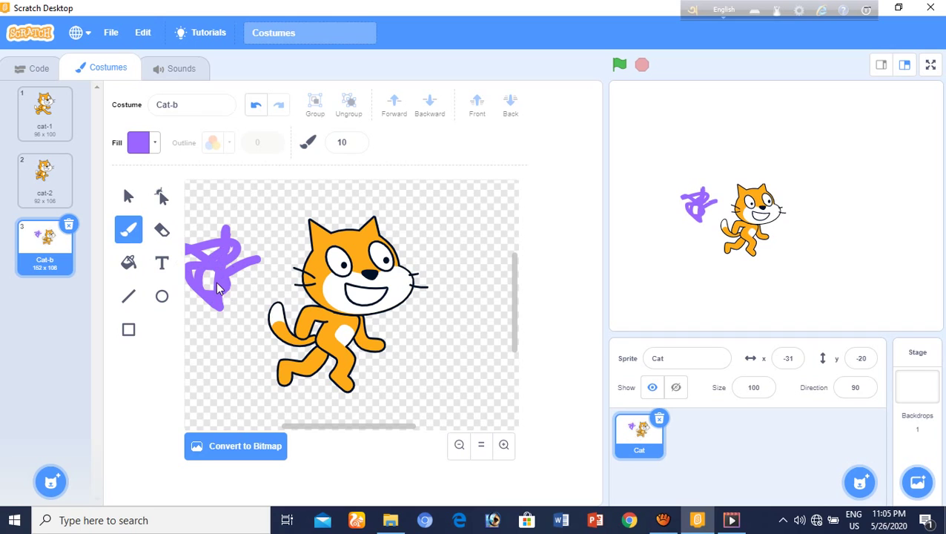
click(168, 239)
mouse_move(194, 235)
mouse_down()
mouse_move(203, 242)
mouse_move(186, 301)
mouse_move(183, 245)
mouse_move(228, 236)
mouse_move(214, 281)
mouse_move(239, 277)
mouse_move(257, 260)
mouse_move(247, 257)
mouse_up()
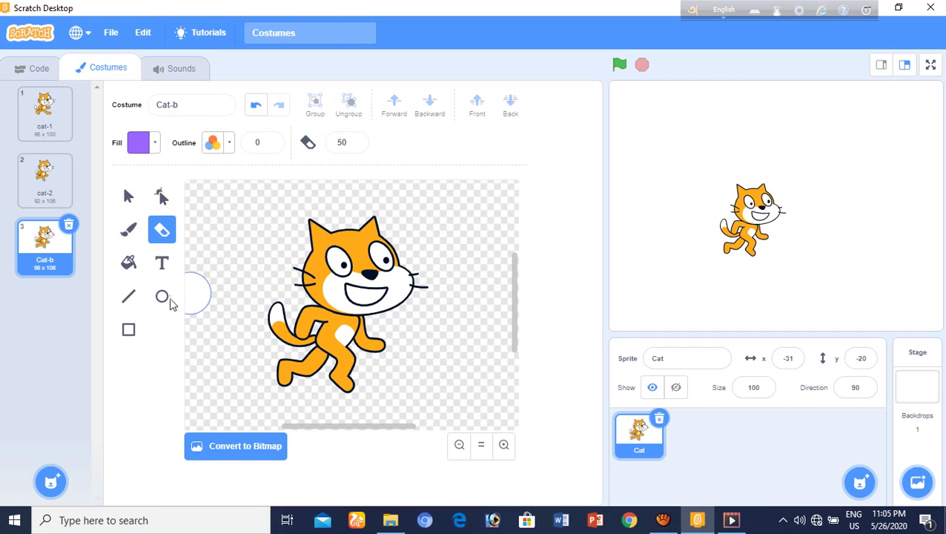
- Choose the Fill tool and set its colour to a light orange with Color 12, Saturation 60 and Brightness 100
click(129, 264)
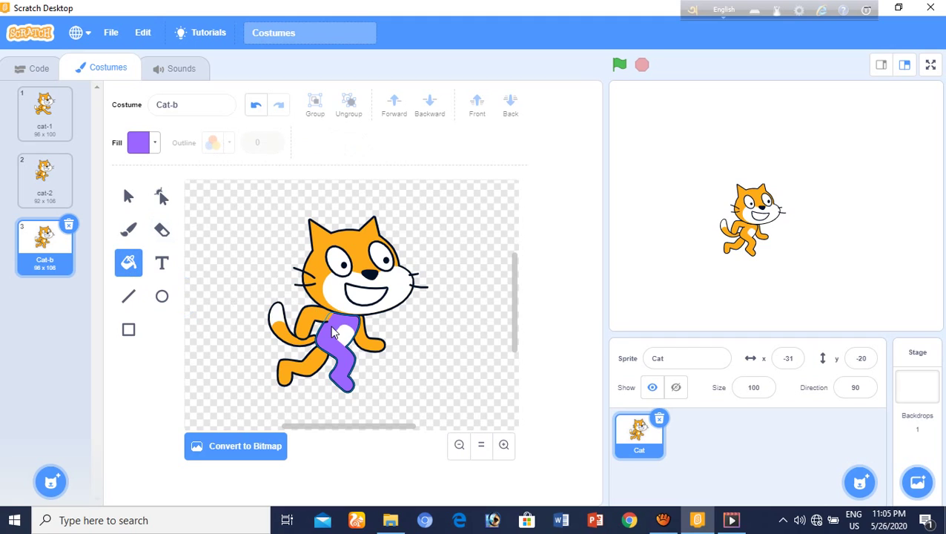
click(153, 151)
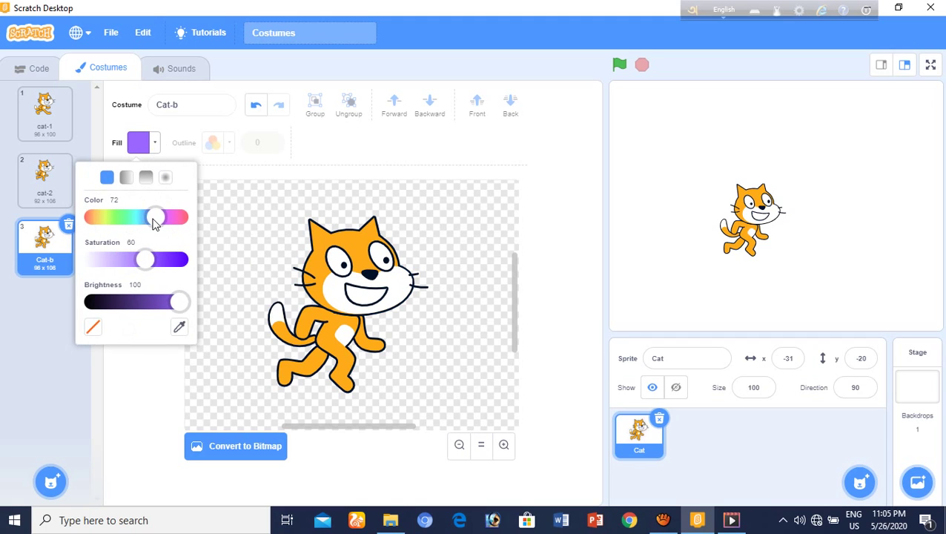
drag(155, 223, 98, 230)
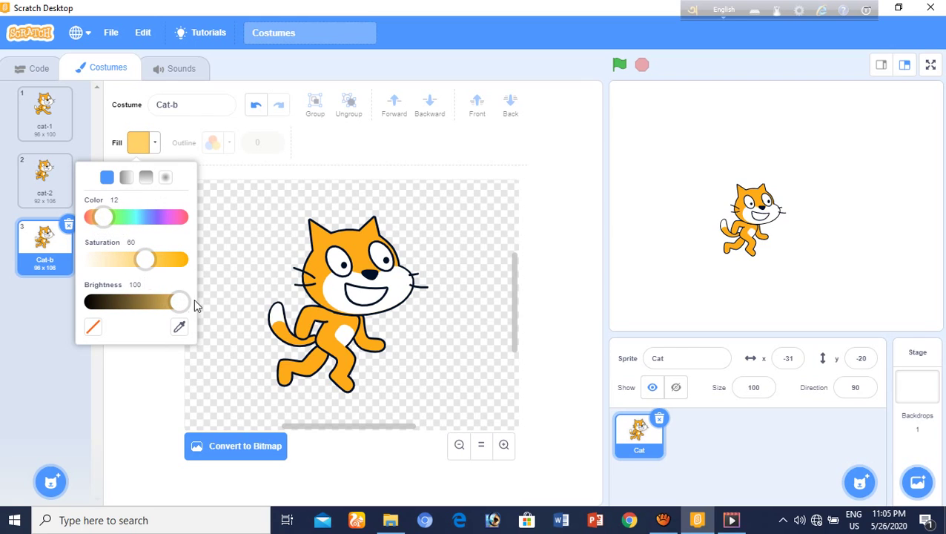
click(245, 191)
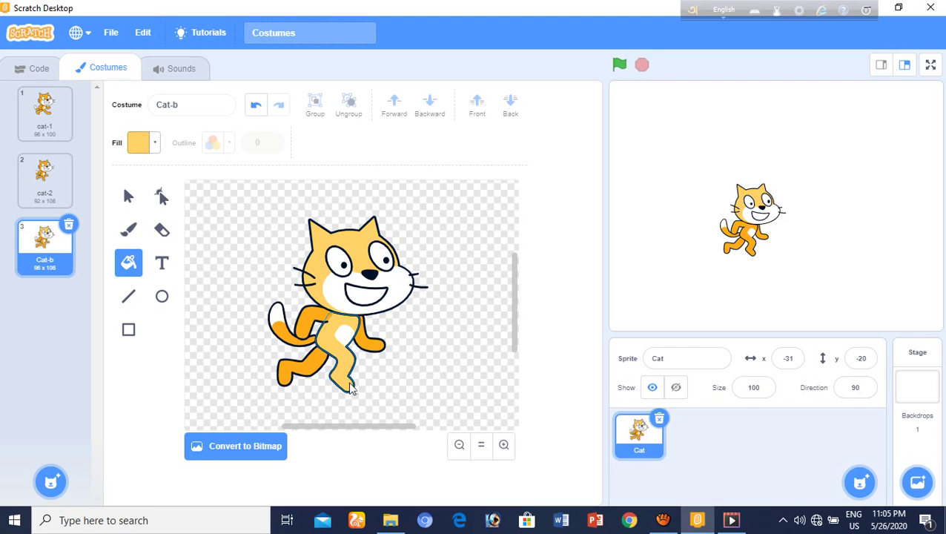
- Recolour Cat-b's head, body, arms, tail and rear leg with the light orange fill
click(337, 329)
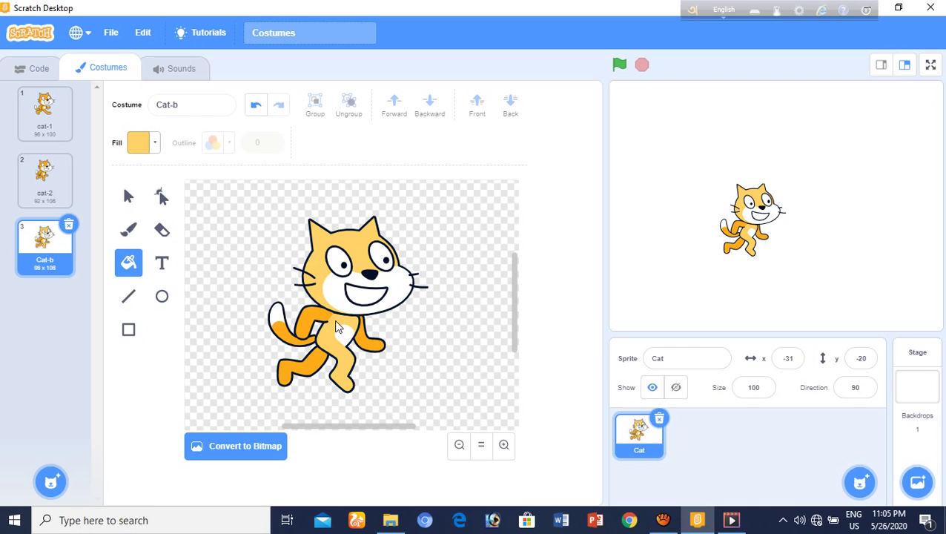
click(368, 345)
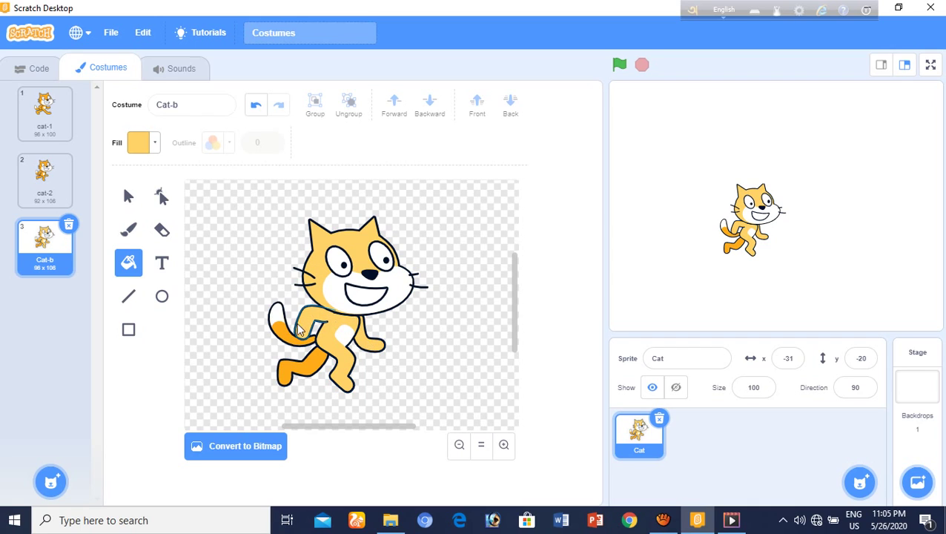
click(293, 329)
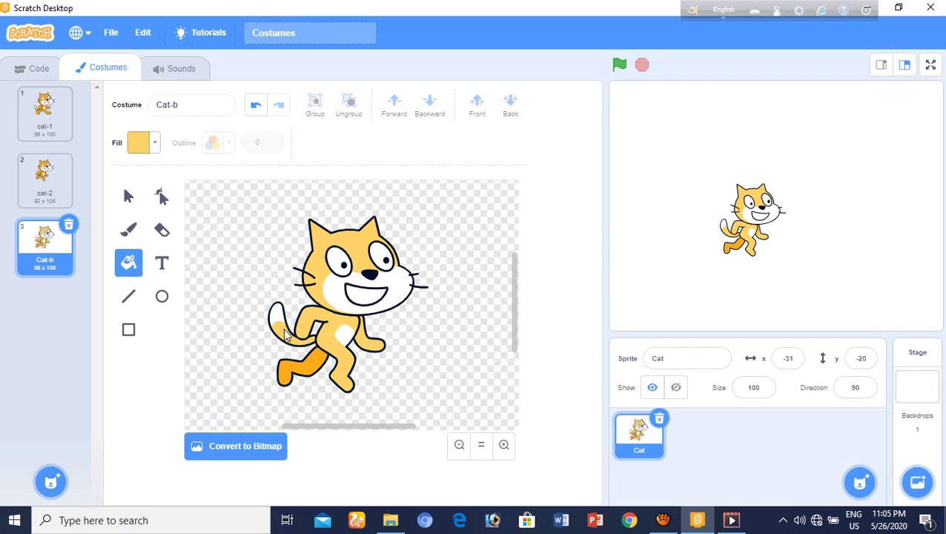
click(299, 372)
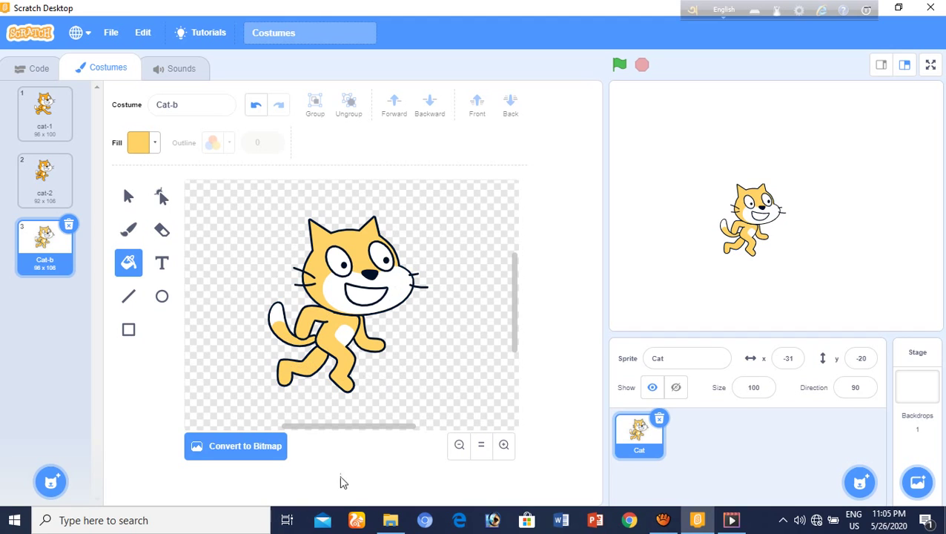
- Compare the cat-1 and cat-2 costumes with the recoloured Cat-b
click(21, 180)
click(45, 134)
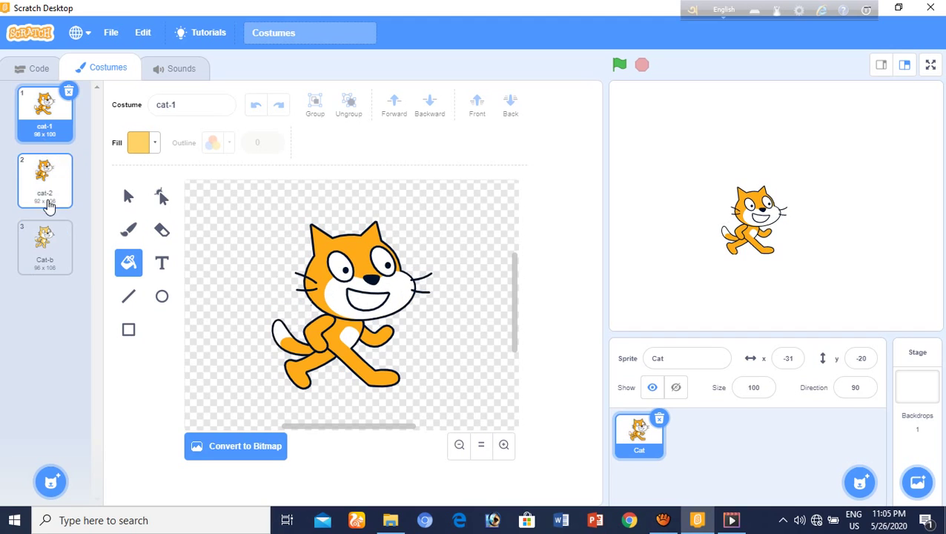
click(44, 245)
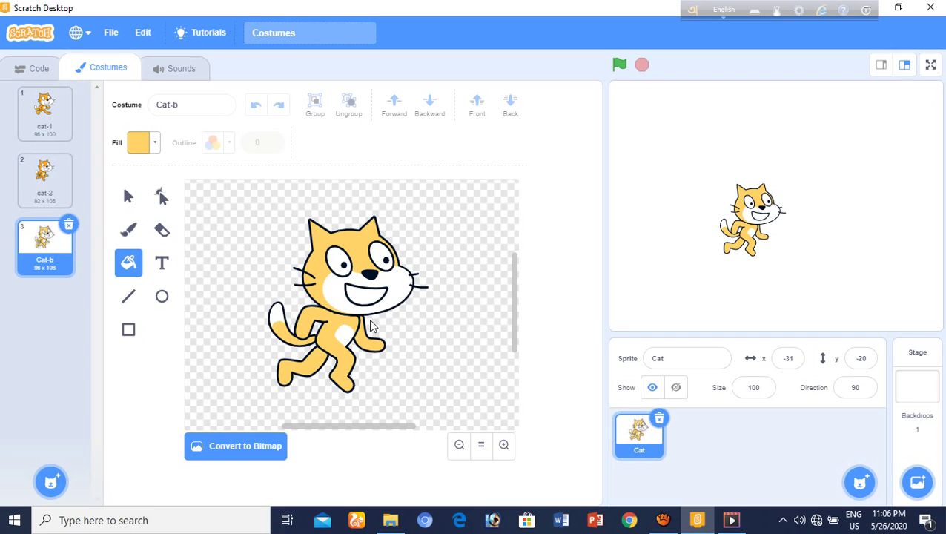
- Add the text "Cat" in the Handwriting font on the canvas just behind the cat, above its tail
click(160, 264)
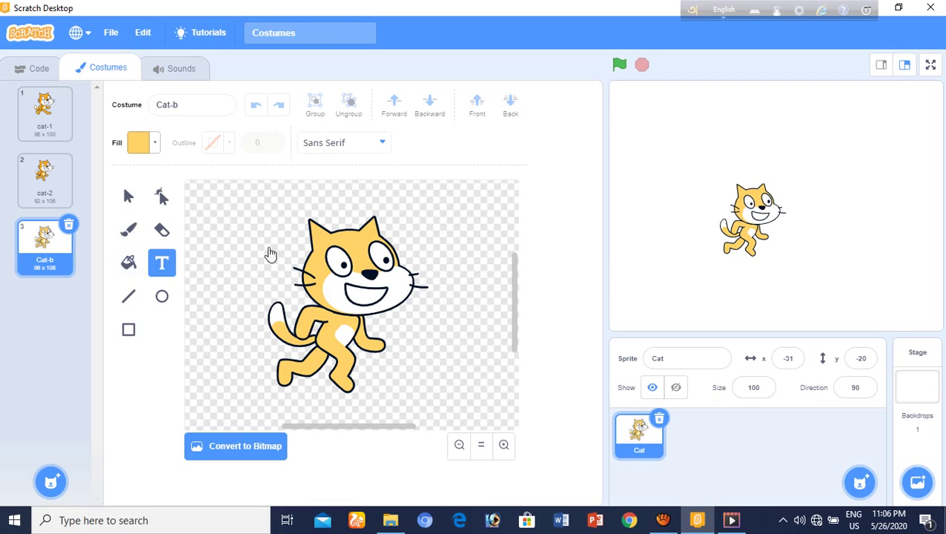
click(382, 144)
click(385, 145)
click(381, 145)
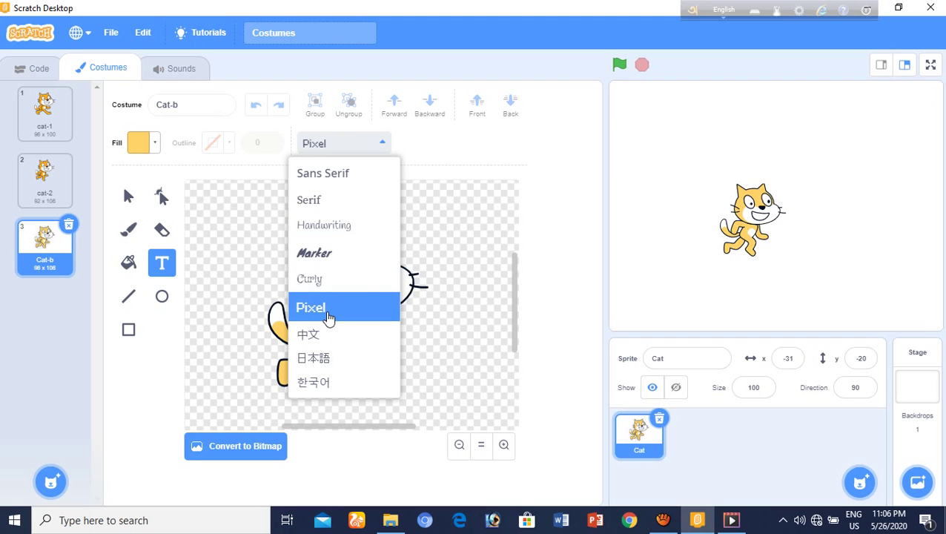
click(353, 239)
click(237, 295)
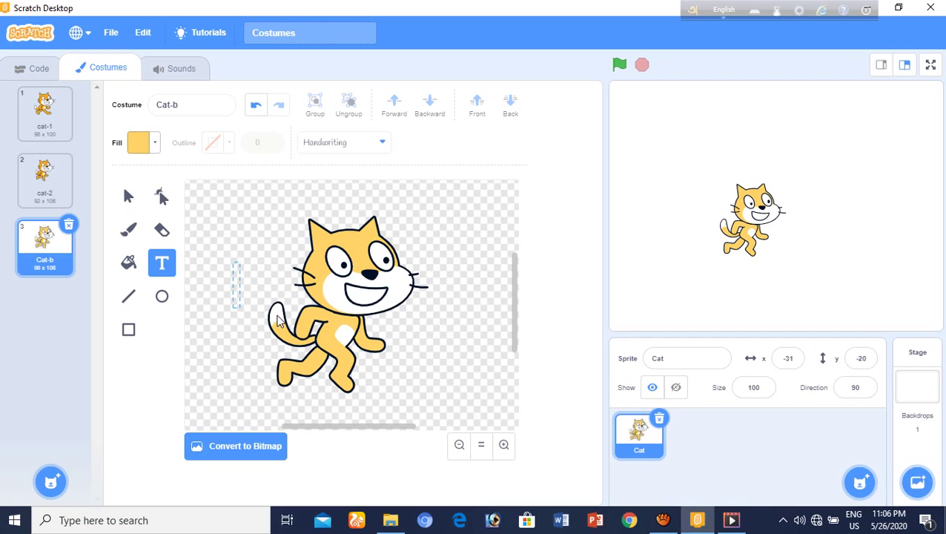
text(Cat)
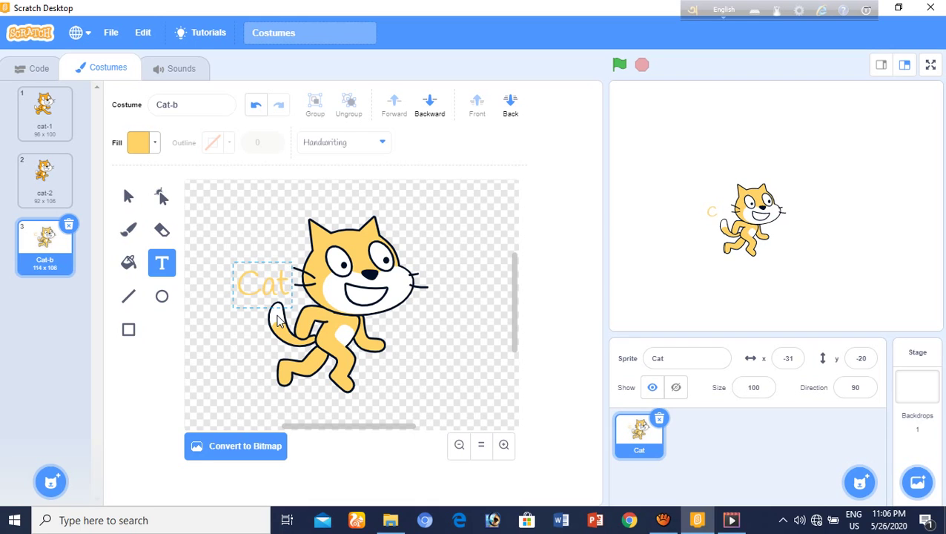
- Recolour the "Cat" text black with Color 0, Saturation 60 and Brightness 0
key(shift+Left)
key(shift+Left)
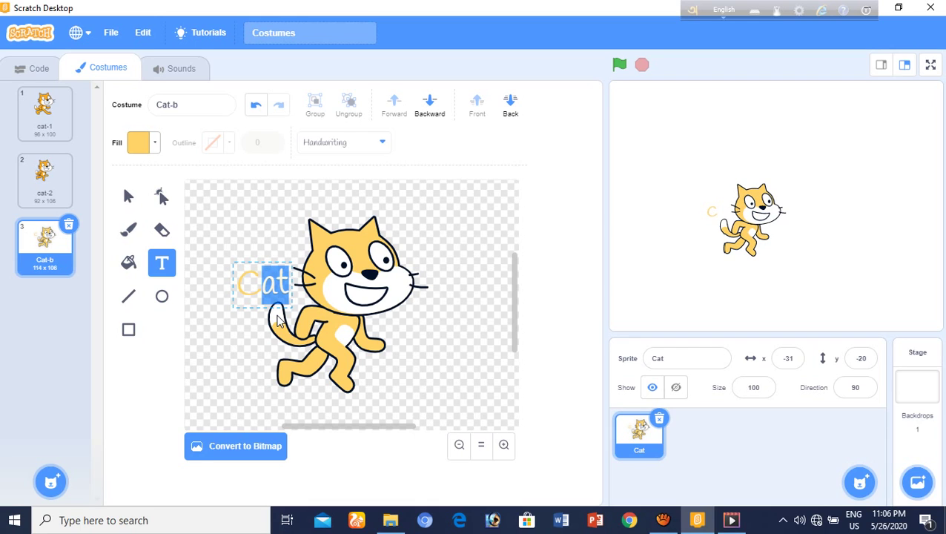
key(shift+Left)
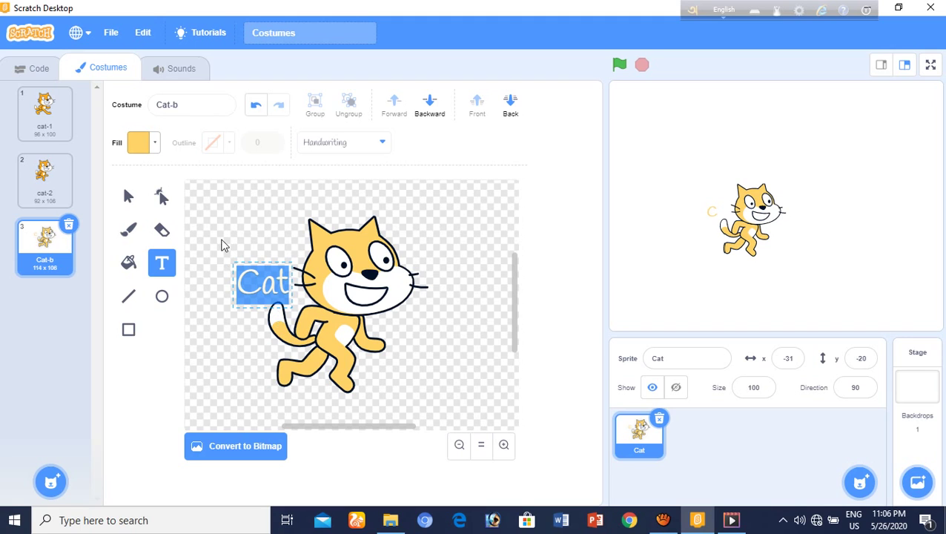
click(157, 149)
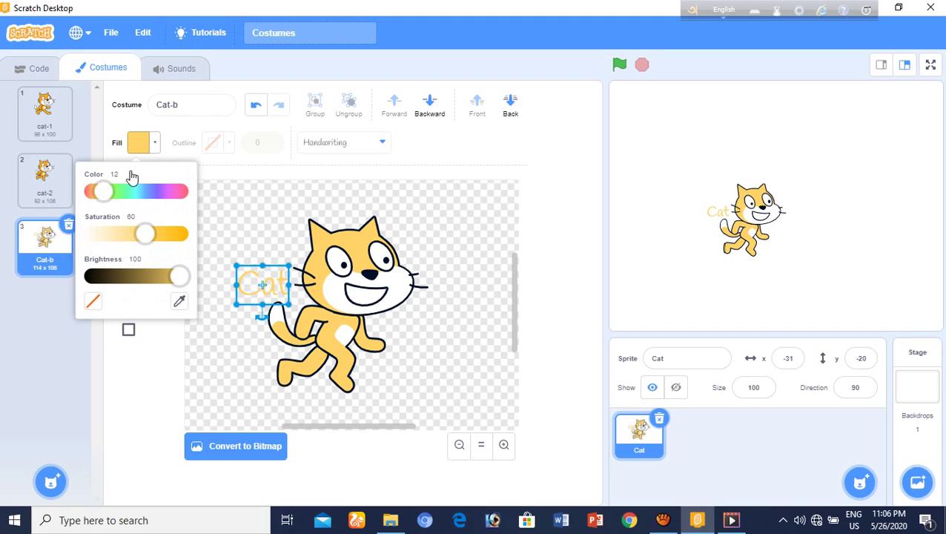
drag(178, 277, 77, 290)
drag(105, 194, 78, 196)
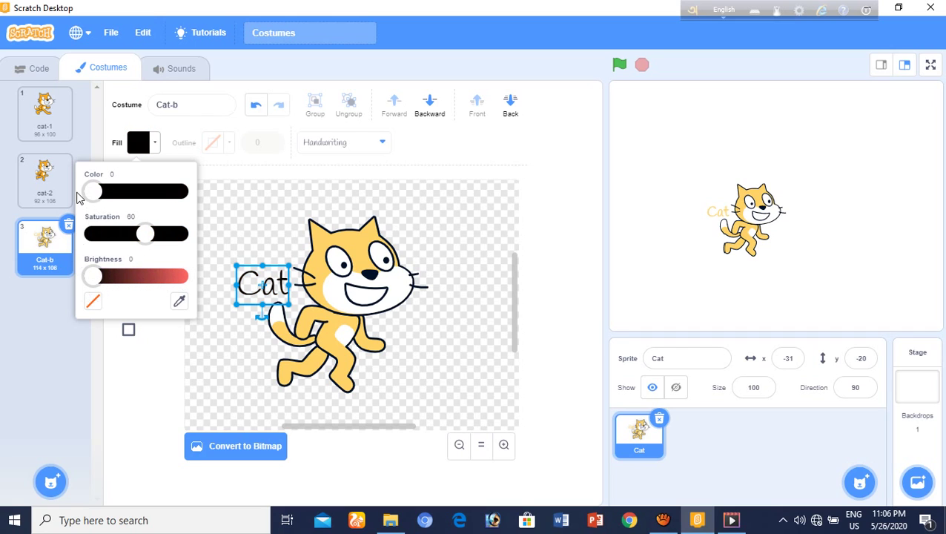
click(220, 355)
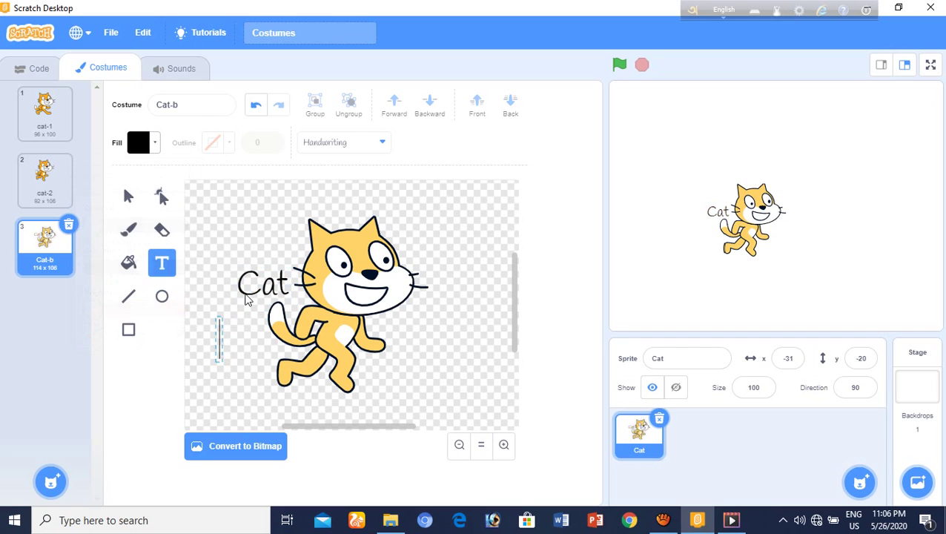
- Move the "Cat" text to the other side of the cat, beside its front hand below the whiskers
click(252, 287)
click(261, 268)
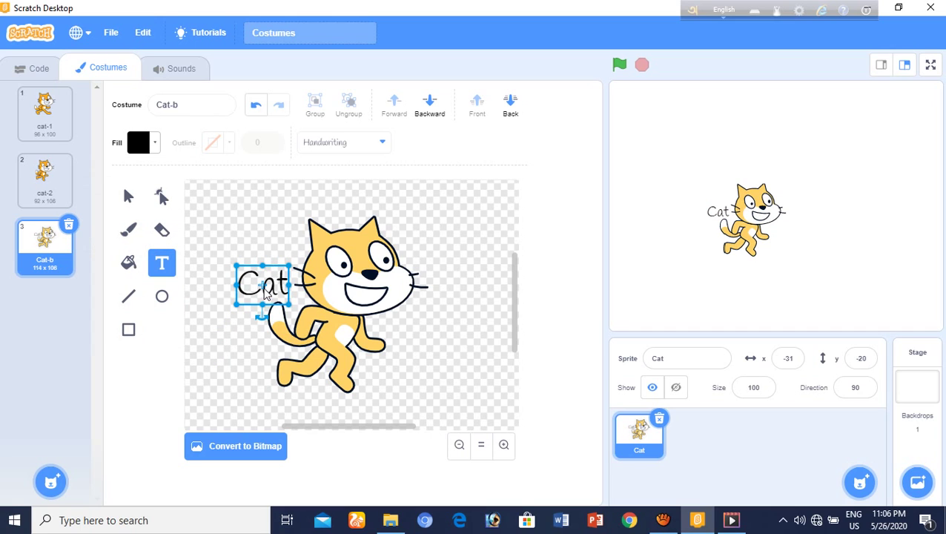
drag(264, 289, 422, 330)
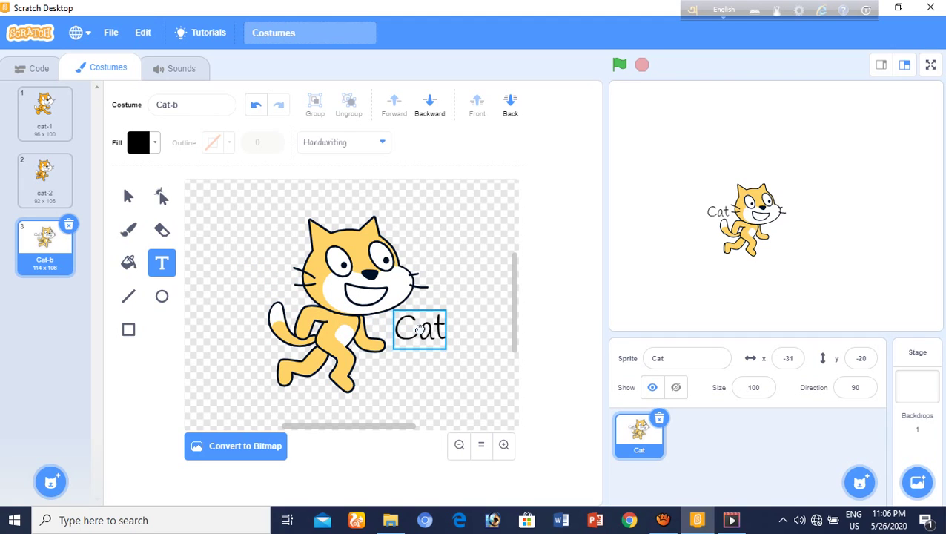
click(427, 383)
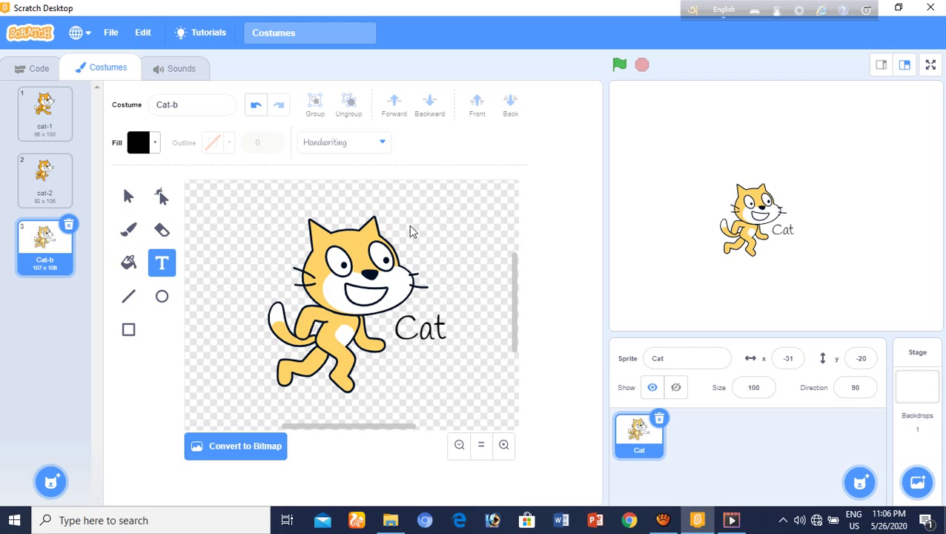
- Choose the Line tool and set its outline colour to green with Color 33, Saturation 100 and Brightness 77
click(130, 298)
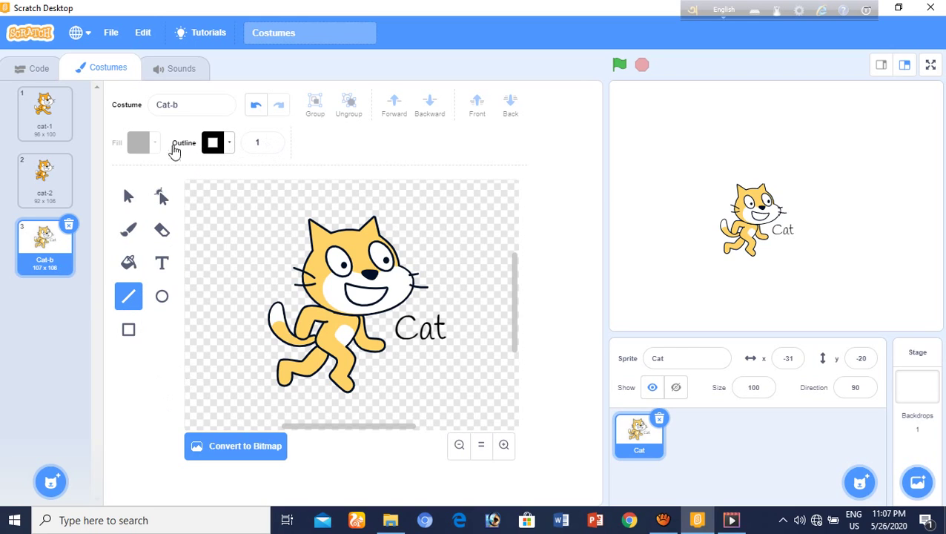
click(228, 147)
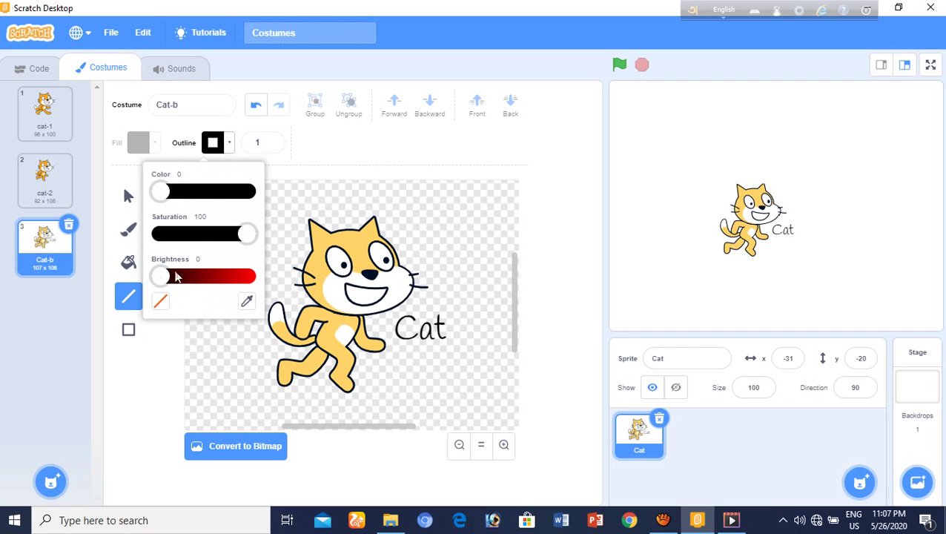
drag(176, 277, 218, 278)
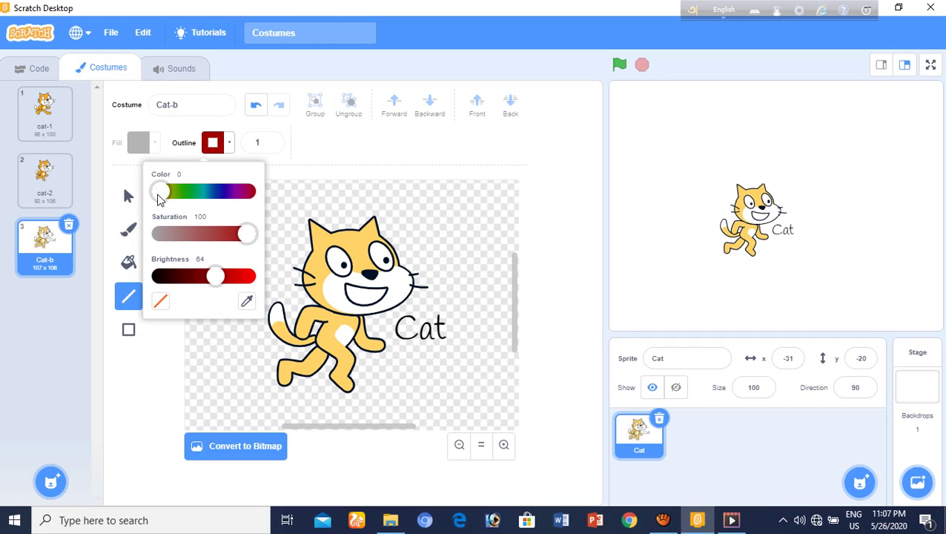
drag(160, 192, 189, 192)
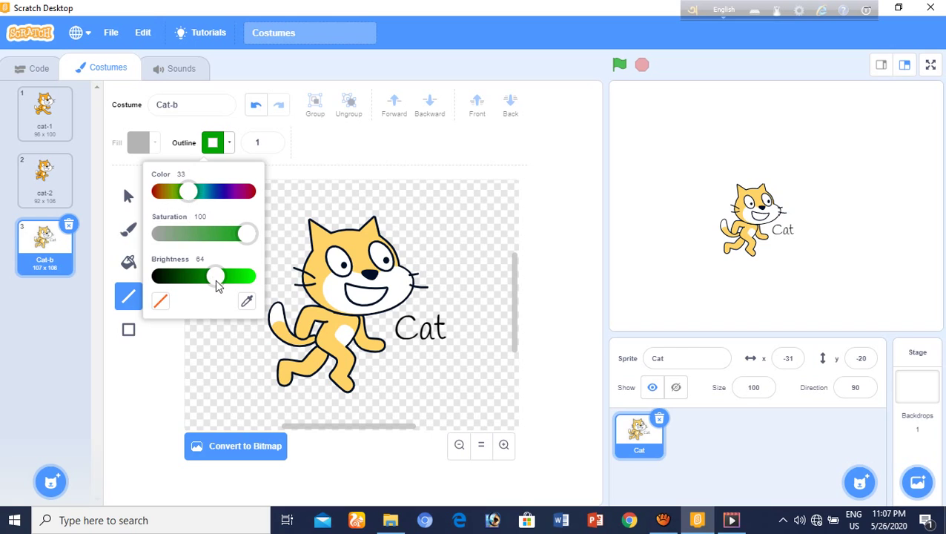
mouse_move(215, 279)
mouse_down()
mouse_move(271, 291)
mouse_move(228, 289)
mouse_up()
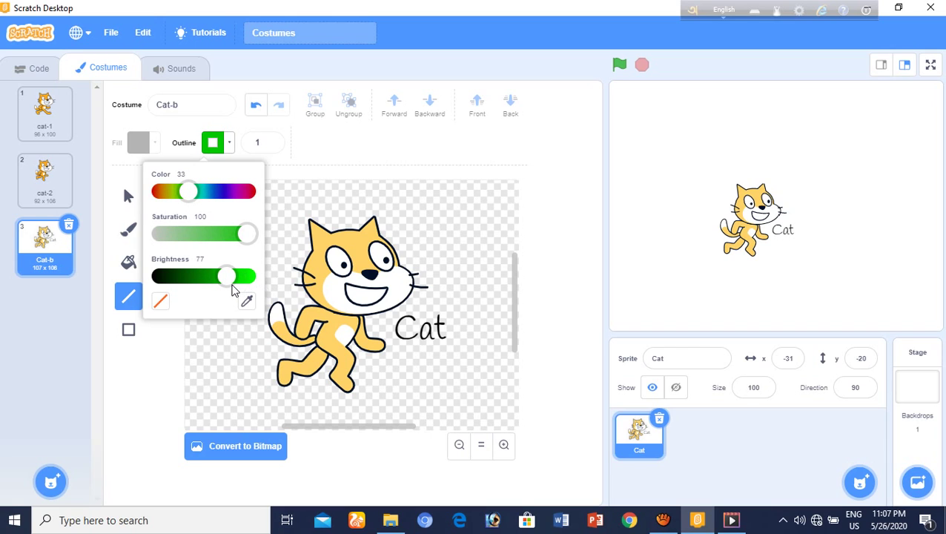
click(338, 165)
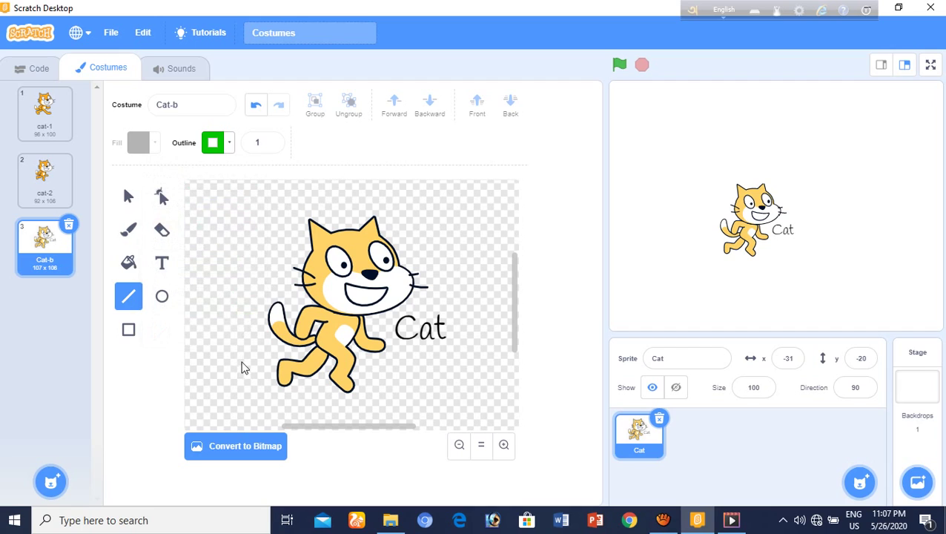
- Set the line width to 10 and draw four black lines as a rough frame around the cat and its text
click(255, 145)
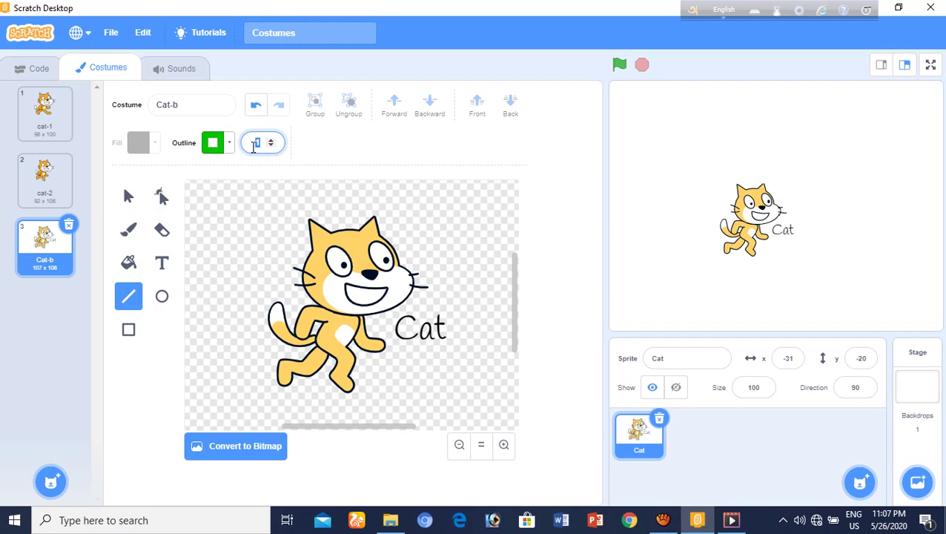
key(BackSpace)
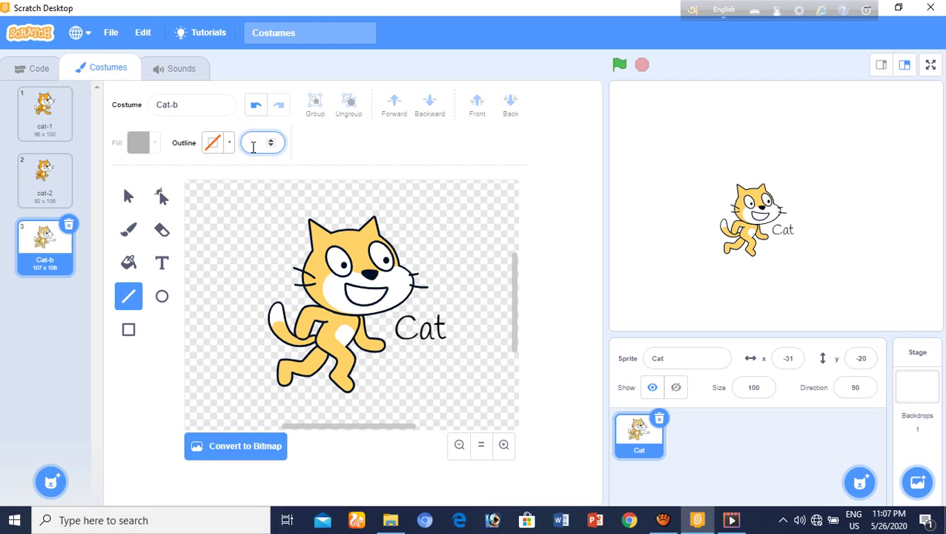
text(10)
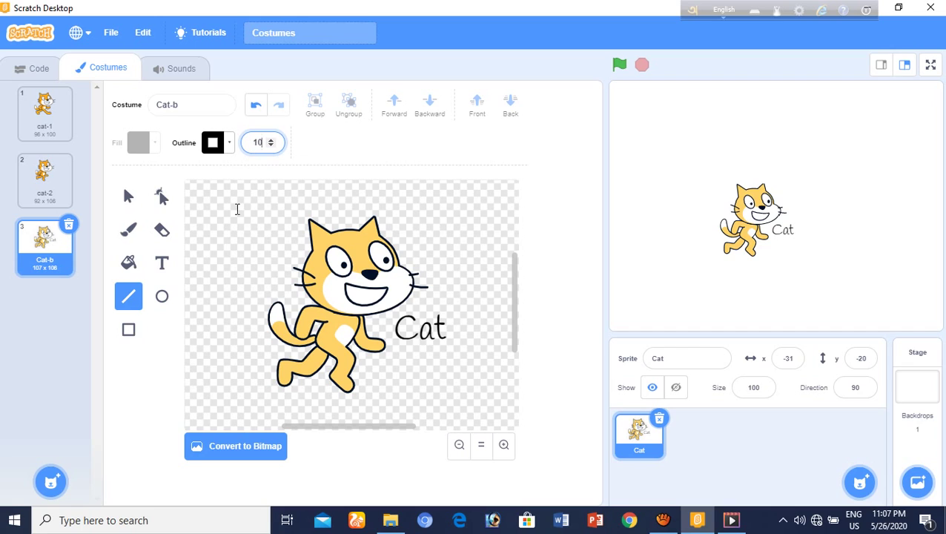
click(237, 210)
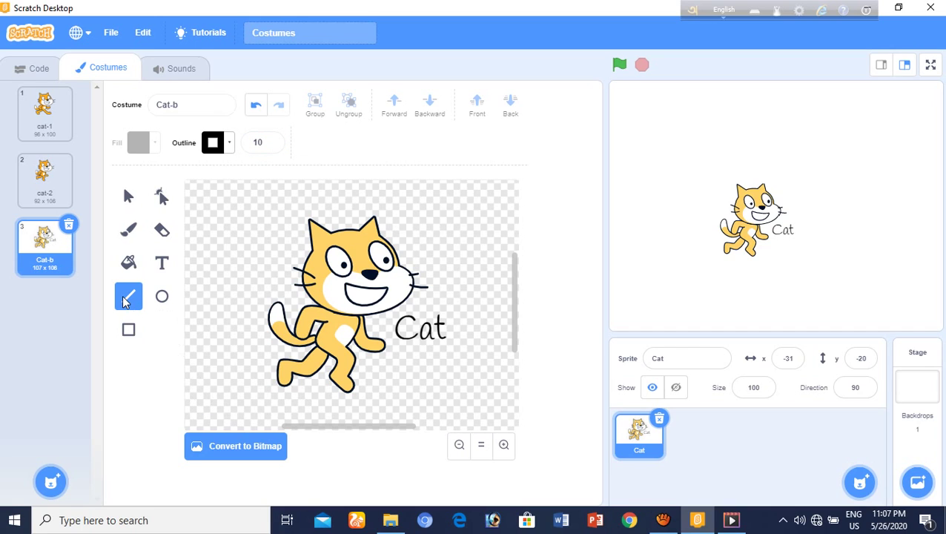
mouse_move(188, 392)
mouse_down()
mouse_move(505, 395)
mouse_move(536, 453)
mouse_move(500, 427)
mouse_move(515, 423)
mouse_move(518, 437)
mouse_move(492, 418)
mouse_move(484, 396)
mouse_move(503, 398)
mouse_move(511, 435)
mouse_move(507, 423)
mouse_up()
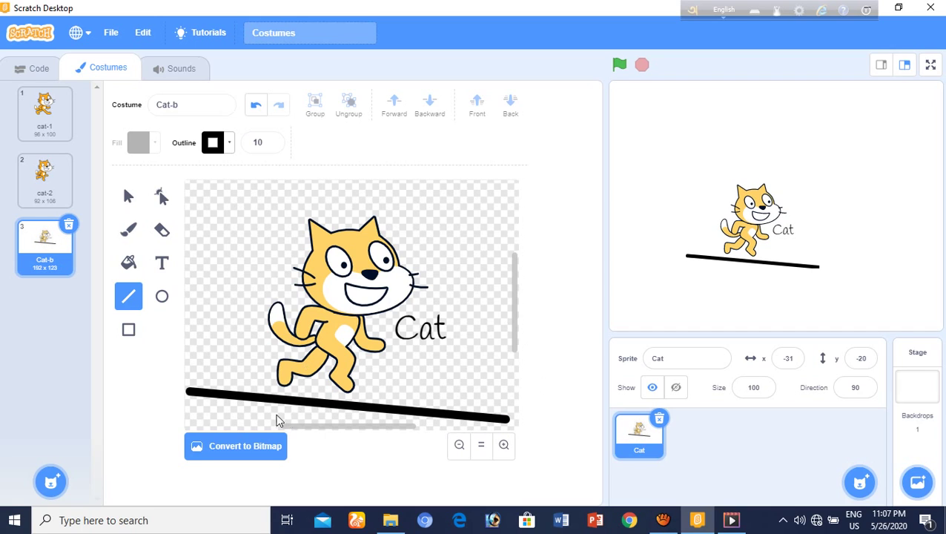
mouse_move(197, 393)
mouse_down()
mouse_move(197, 408)
mouse_move(228, 224)
mouse_move(395, 196)
mouse_move(467, 197)
mouse_up()
drag(486, 309, 487, 371)
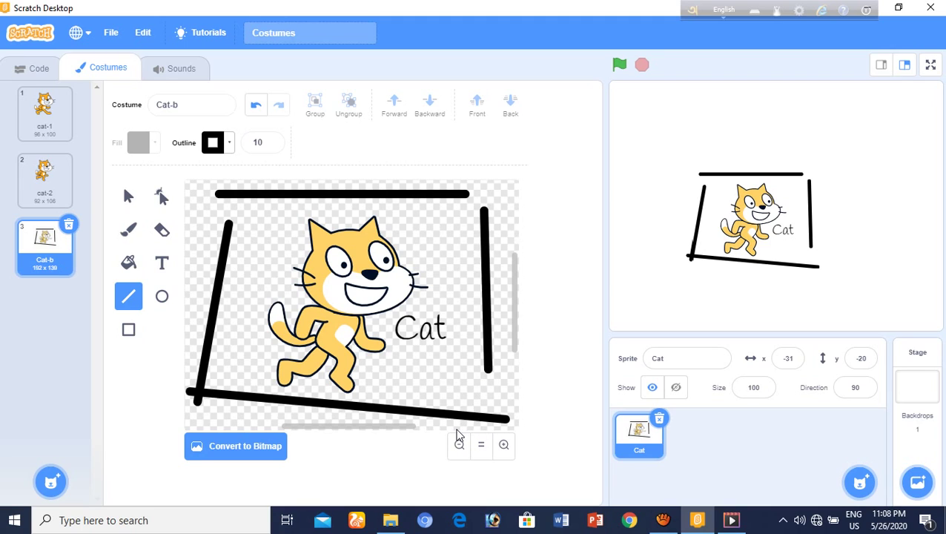
- Set the outline to red with Color 0, Saturation 100 and Brightness 100, and draw slanted lines across the frame's two side lines
click(229, 144)
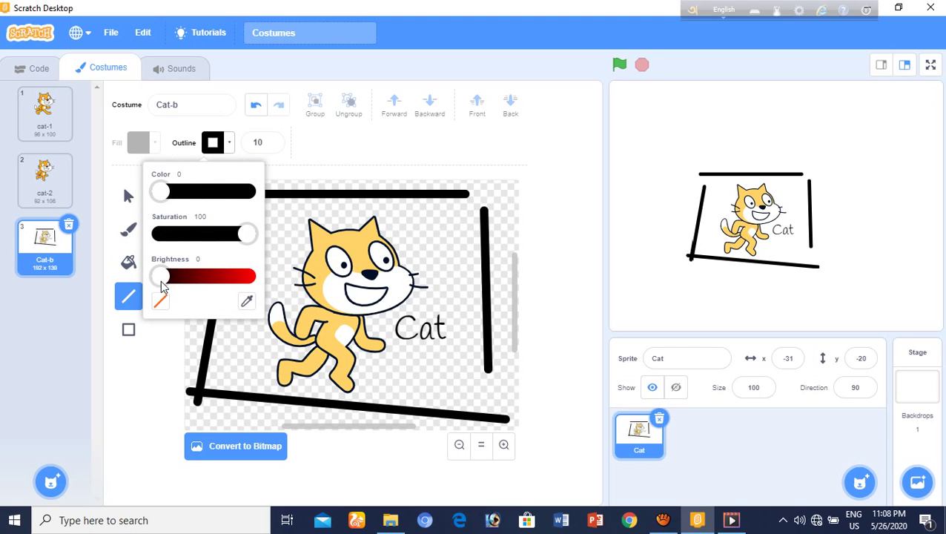
drag(160, 280, 256, 277)
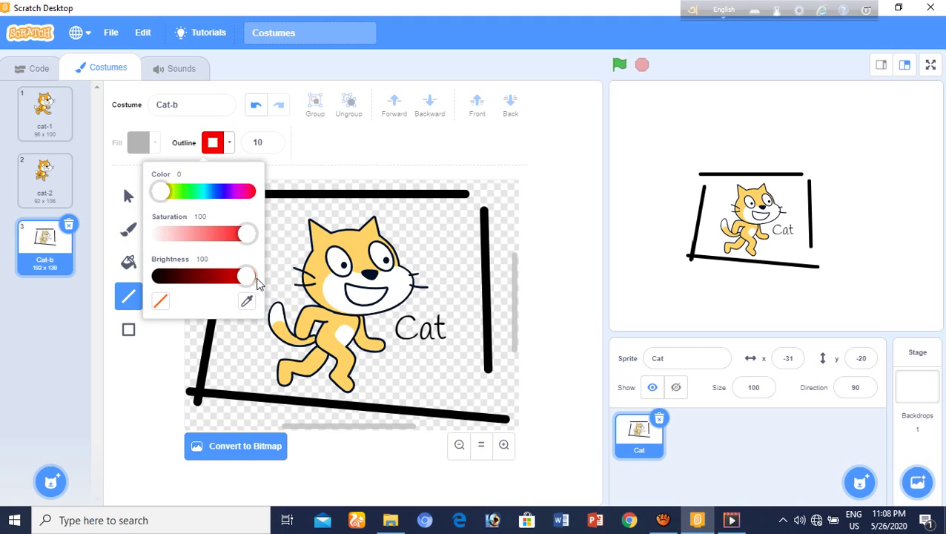
click(497, 218)
mouse_move(495, 212)
mouse_down()
mouse_move(474, 392)
mouse_move(473, 383)
mouse_up()
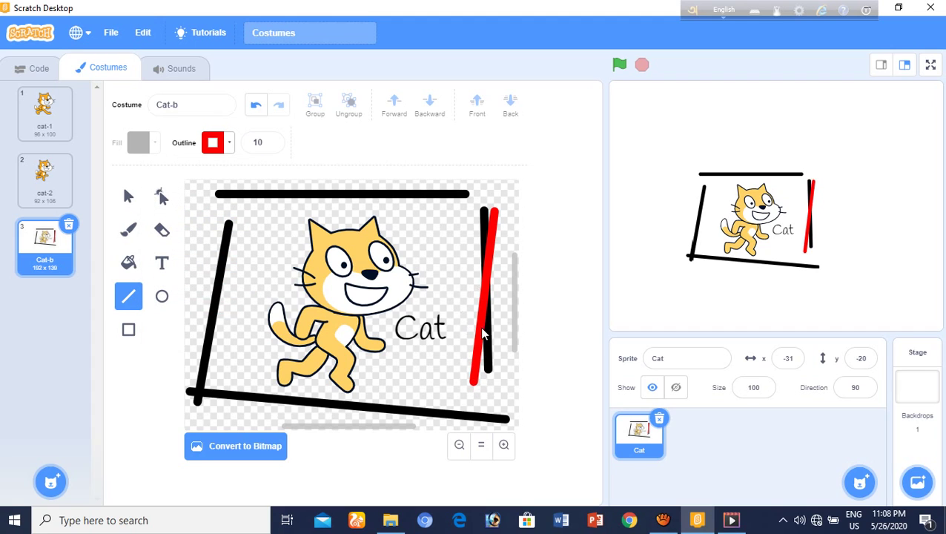
mouse_move(252, 191)
mouse_down()
mouse_move(244, 224)
mouse_move(186, 325)
mouse_up()
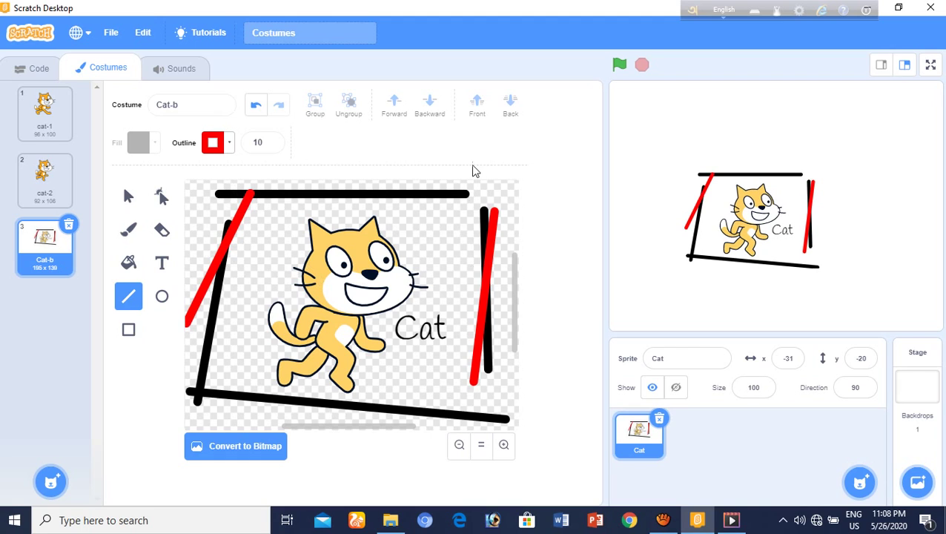
- Draw a red-filled oval at the frame's upper-left corner and a red-filled circle below it, using fill Brightness 100
click(162, 298)
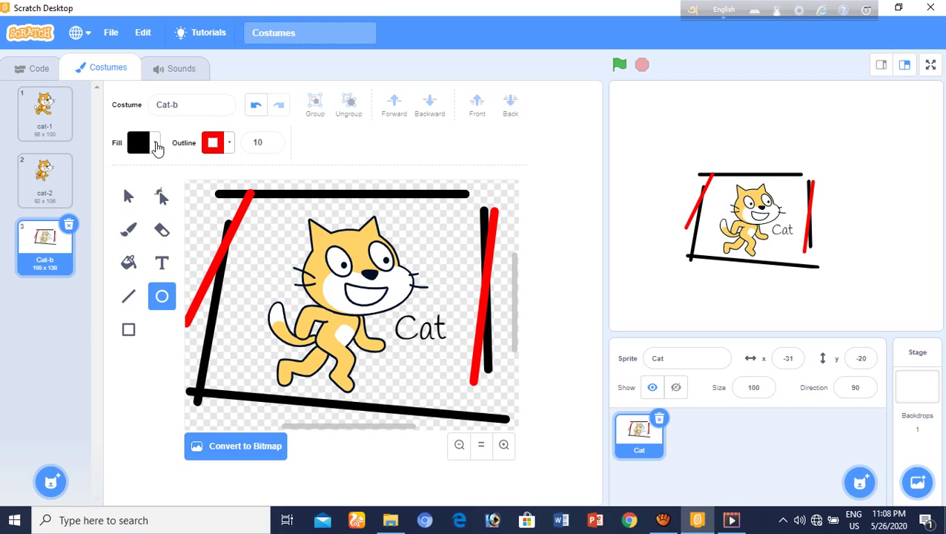
click(155, 143)
drag(93, 276, 207, 272)
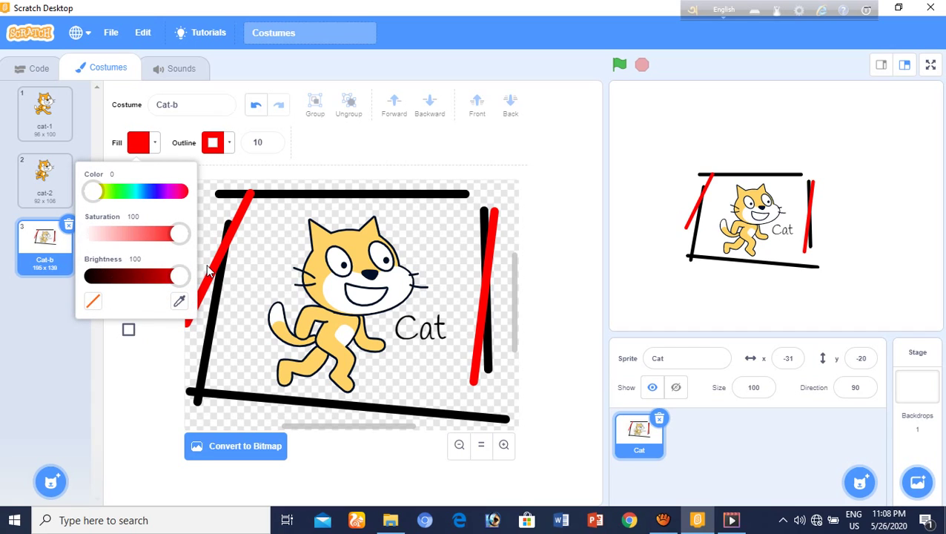
click(339, 207)
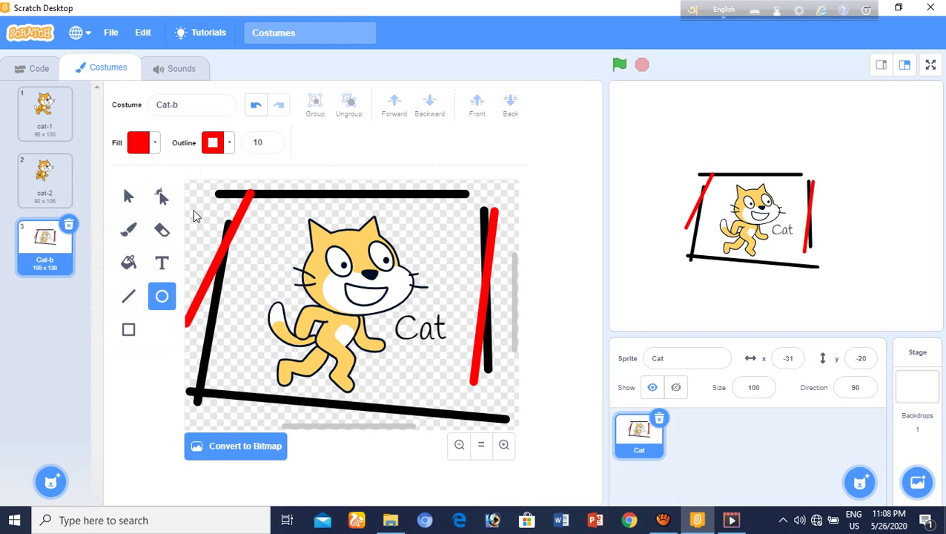
mouse_move(192, 209)
mouse_down()
mouse_move(227, 225)
mouse_move(249, 261)
mouse_move(249, 240)
mouse_move(221, 211)
mouse_move(217, 237)
mouse_up()
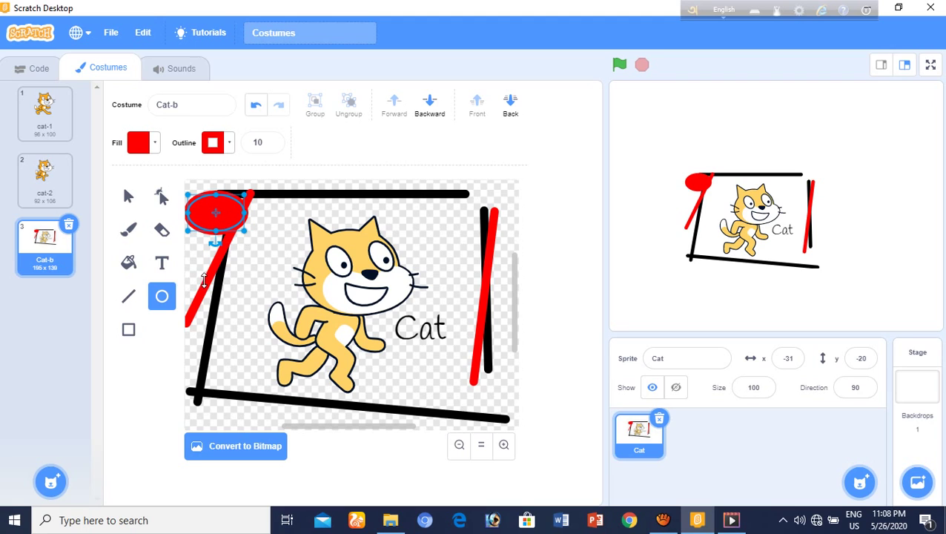
mouse_move(202, 279)
mouse_down()
mouse_move(250, 327)
mouse_move(220, 304)
mouse_move(217, 269)
mouse_up()
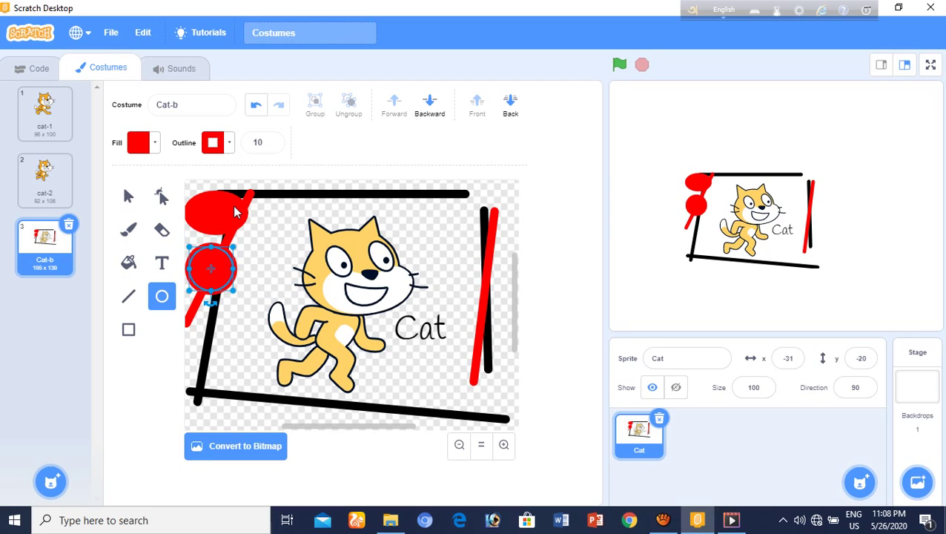
- Draw a red-filled rectangle over the frame's upper-right corner
click(128, 331)
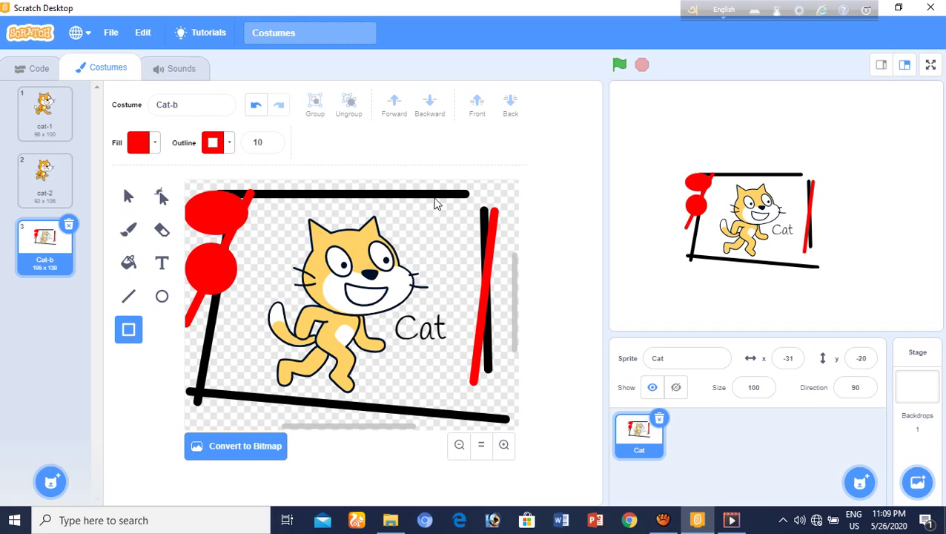
drag(425, 185, 488, 239)
click(460, 248)
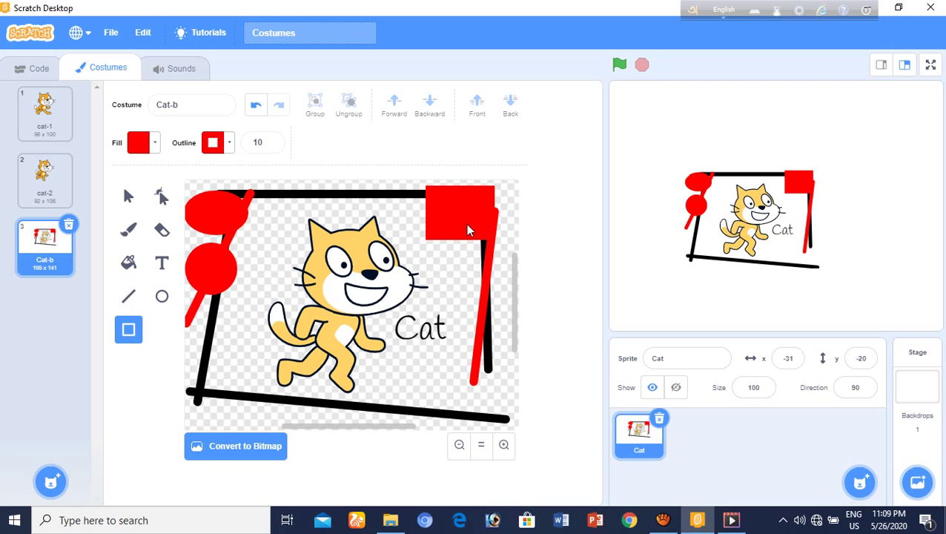
- Draw a second, smaller red-filled rectangle at the frame's upper-right corner and move it to overlap the first one
drag(463, 219, 517, 275)
mouse_move(476, 251)
mouse_down()
mouse_move(464, 258)
mouse_move(477, 258)
mouse_up()
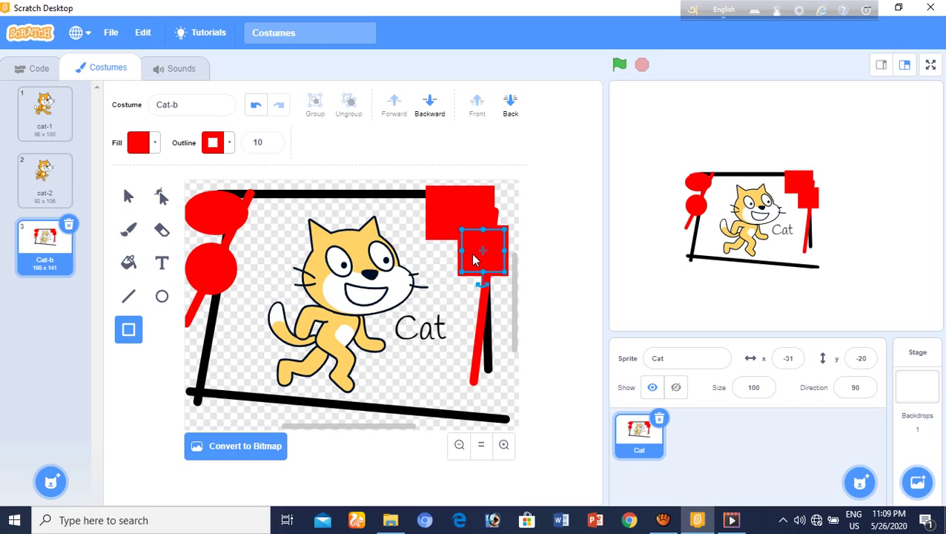
drag(475, 259, 468, 234)
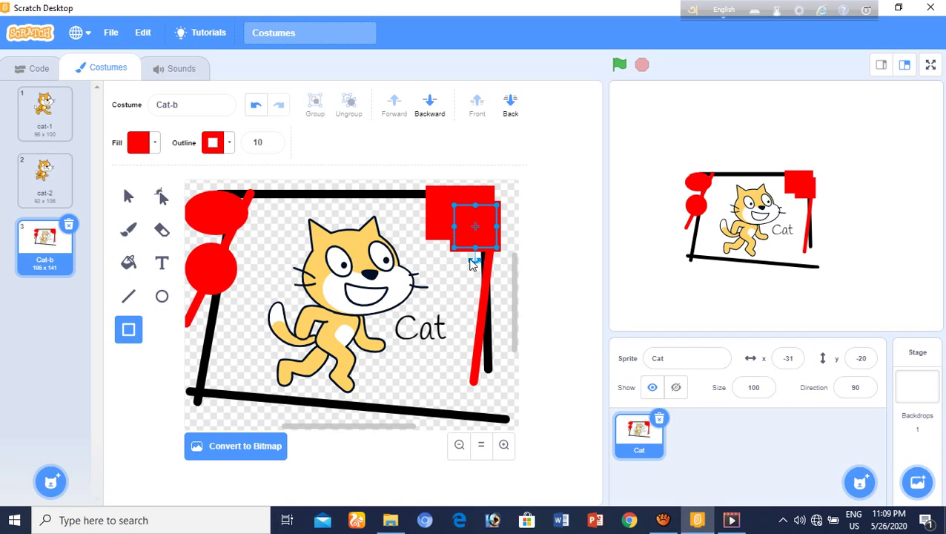
click(472, 290)
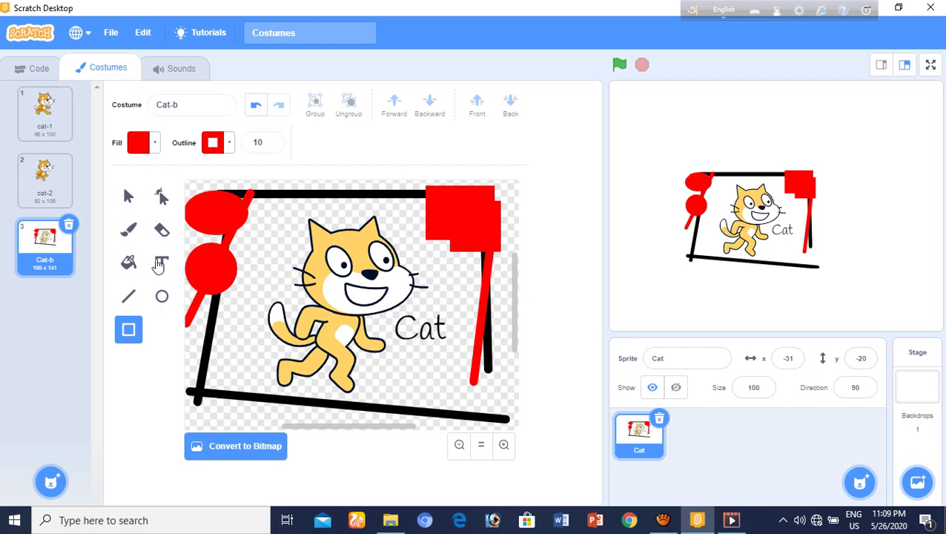
- Paint red brush strokes of size 10 down the frame's left side and of size 30 along its upper edge
click(128, 235)
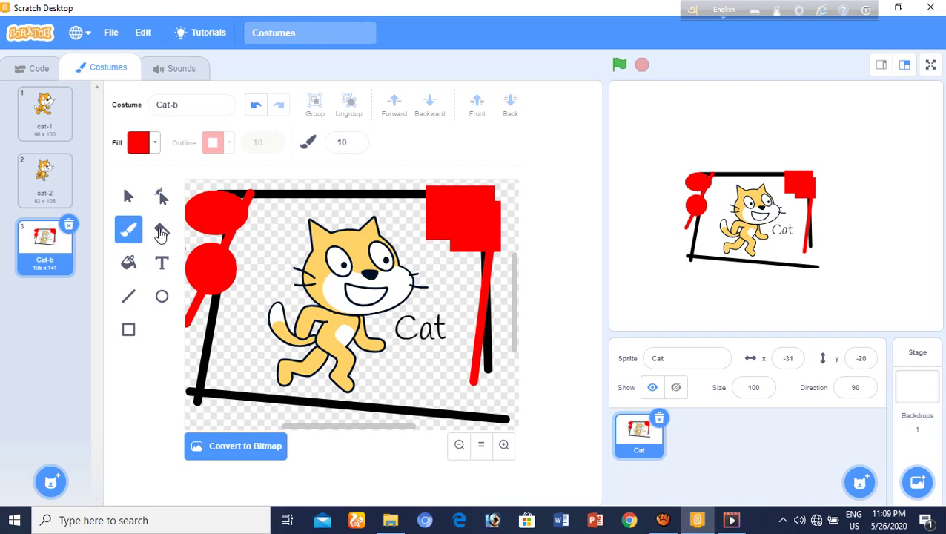
mouse_move(220, 309)
mouse_down()
mouse_move(226, 228)
mouse_move(194, 339)
mouse_move(207, 315)
mouse_move(194, 415)
mouse_move(196, 386)
mouse_move(199, 423)
mouse_move(228, 407)
mouse_move(213, 420)
mouse_up()
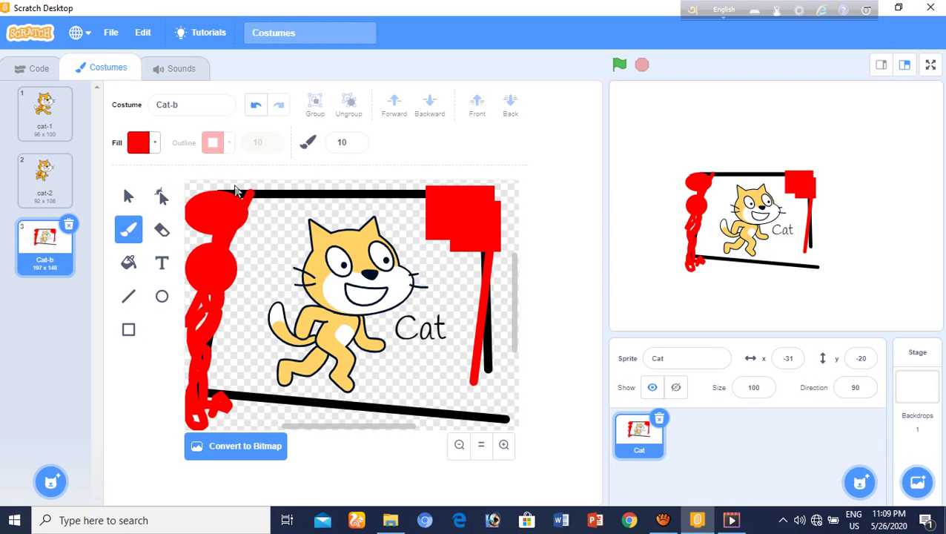
click(345, 142)
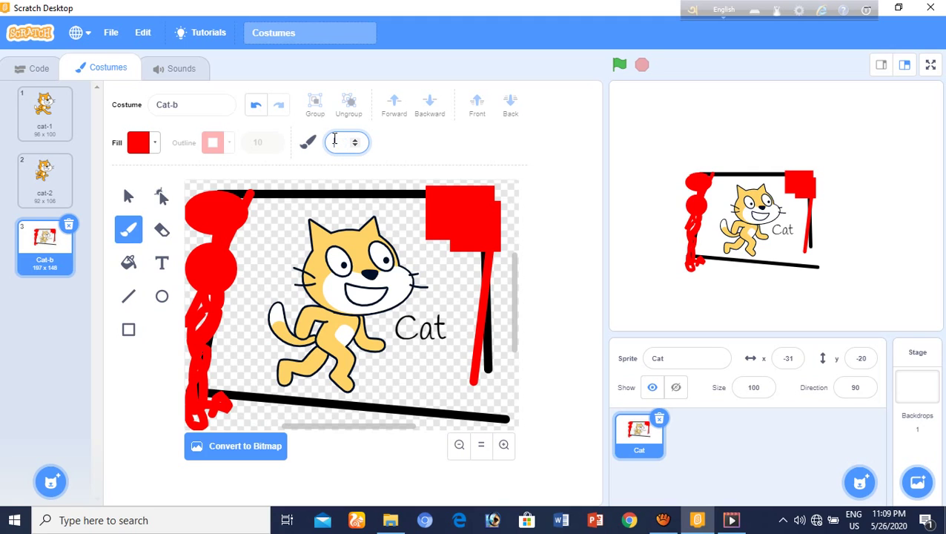
text(0)
mouse_move(194, 188)
mouse_down()
mouse_move(401, 189)
mouse_move(481, 216)
mouse_up()
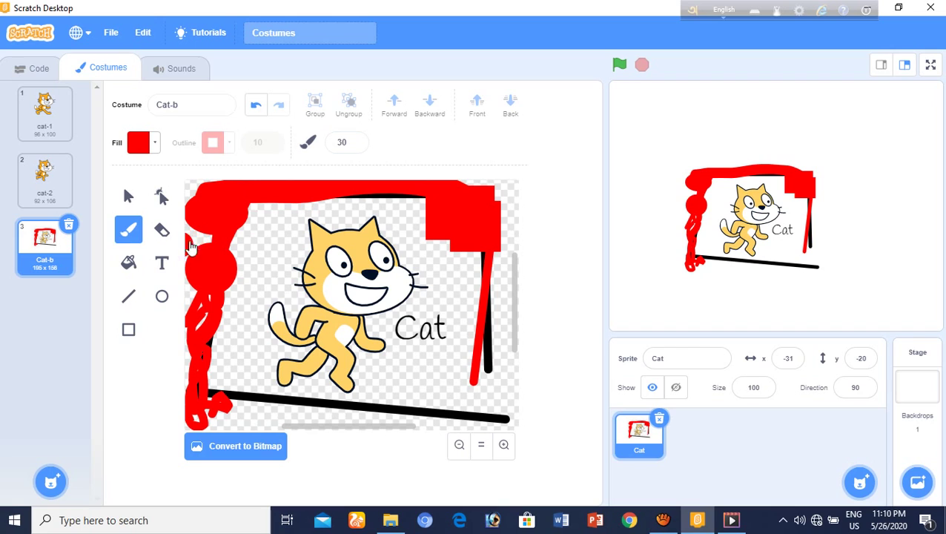
mouse_move(190, 246)
mouse_down()
mouse_move(200, 234)
mouse_move(205, 270)
mouse_up()
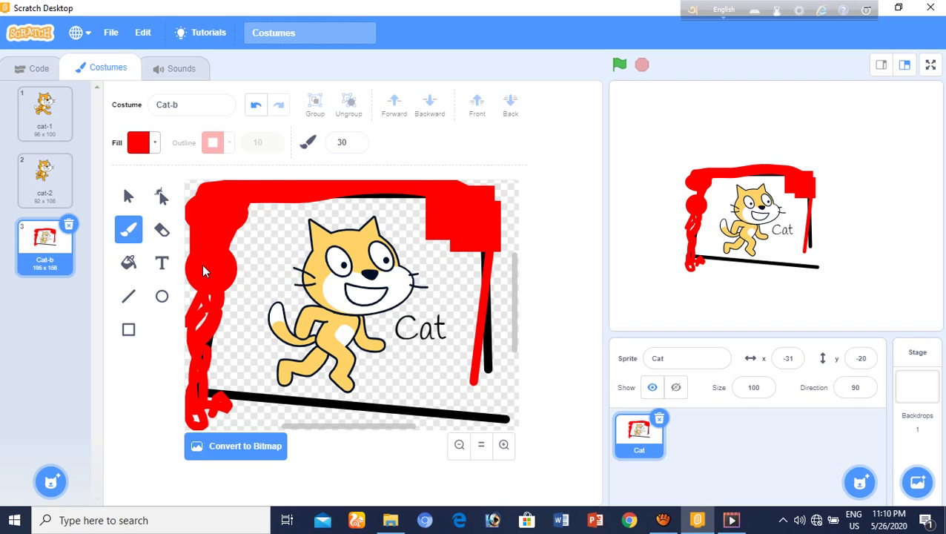
- Erase the whole frame and all red shapes around the cat, keeping the cat and its text
click(162, 229)
mouse_move(212, 308)
mouse_down()
mouse_move(212, 280)
mouse_move(210, 337)
mouse_up()
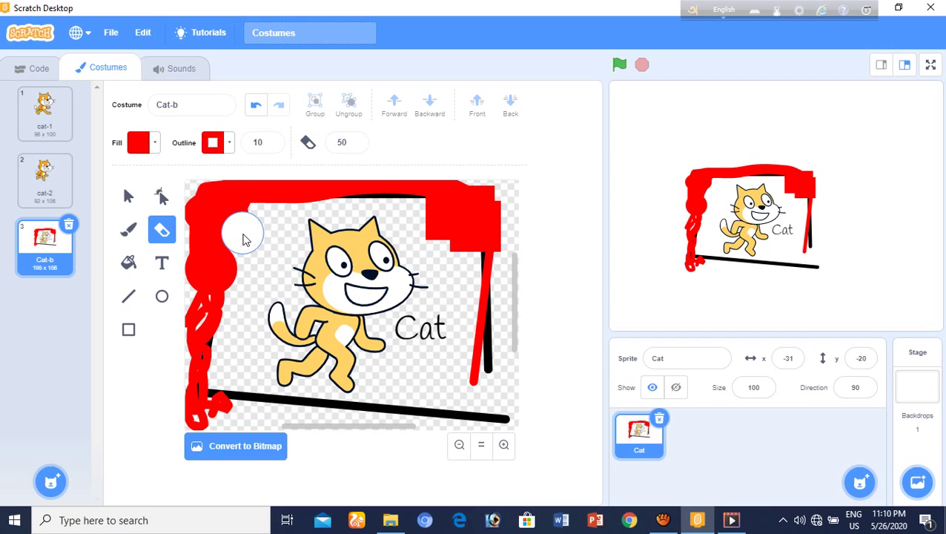
mouse_move(243, 236)
mouse_down()
mouse_move(228, 202)
mouse_move(197, 184)
mouse_move(199, 230)
mouse_move(222, 227)
mouse_move(224, 247)
mouse_move(208, 341)
mouse_move(194, 319)
mouse_move(194, 256)
mouse_move(199, 389)
mouse_move(215, 415)
mouse_move(233, 405)
mouse_move(331, 424)
mouse_move(516, 421)
mouse_move(462, 384)
mouse_move(475, 386)
mouse_move(492, 217)
mouse_move(462, 254)
mouse_move(421, 224)
mouse_move(495, 227)
mouse_move(460, 205)
mouse_move(236, 191)
mouse_move(338, 195)
mouse_up()
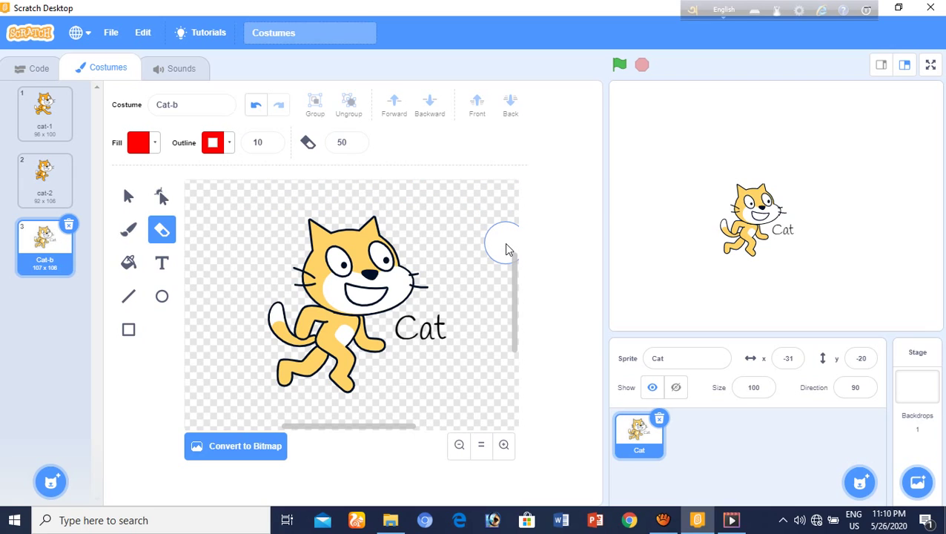
- Set the eraser size to 10 and erase the tip of a whisker on the cat's right-hand side
click(336, 141)
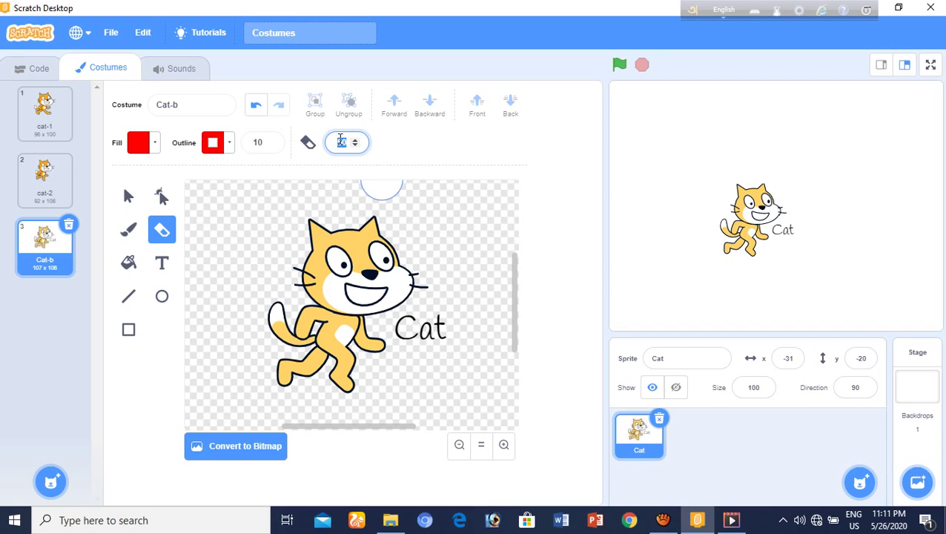
key(BackSpace)
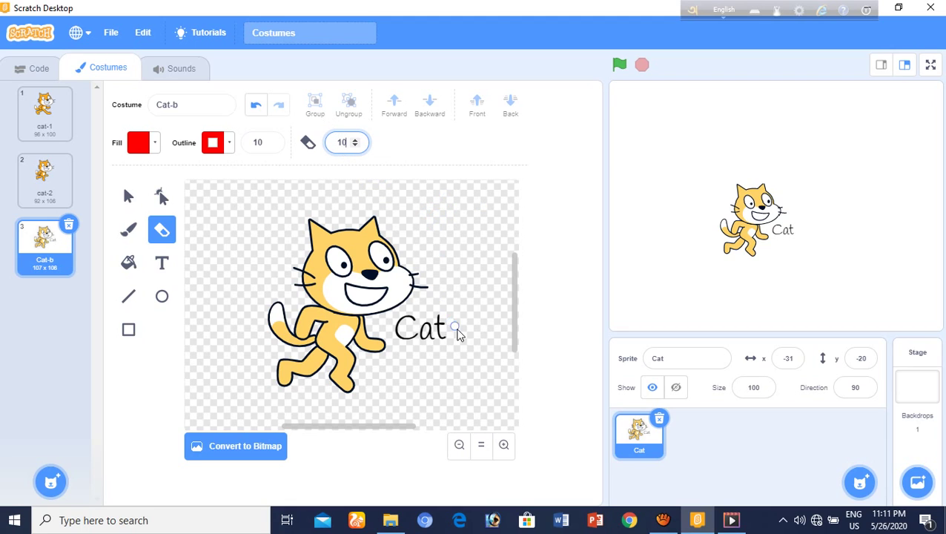
click(427, 288)
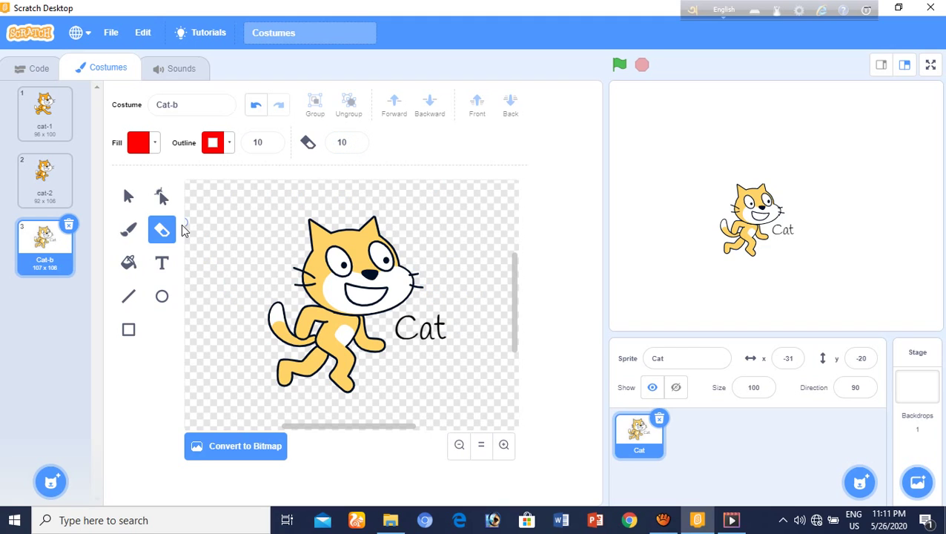
- Delete the Cat sprite from the project and add the Abby sprite from the sprite library
click(26, 70)
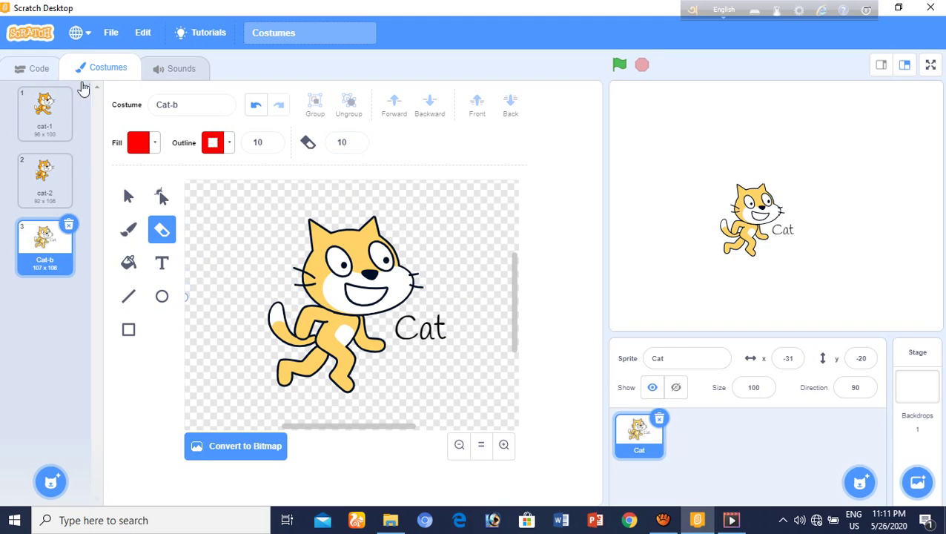
click(659, 420)
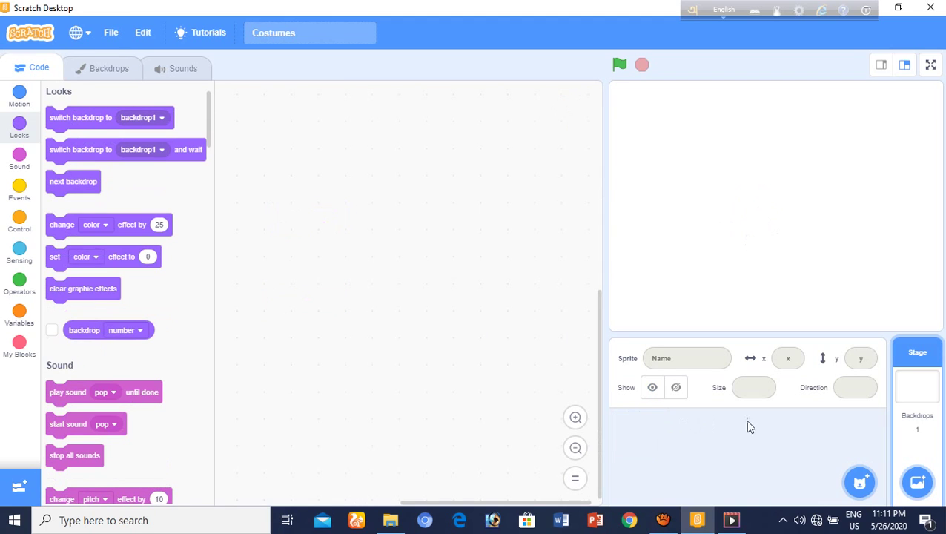
mouse_move(918, 482)
click(100, 70)
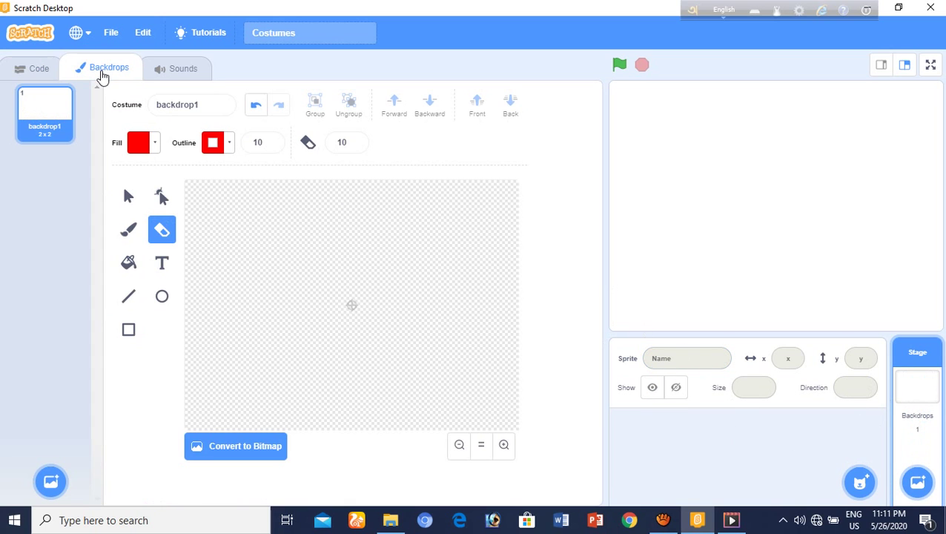
click(37, 74)
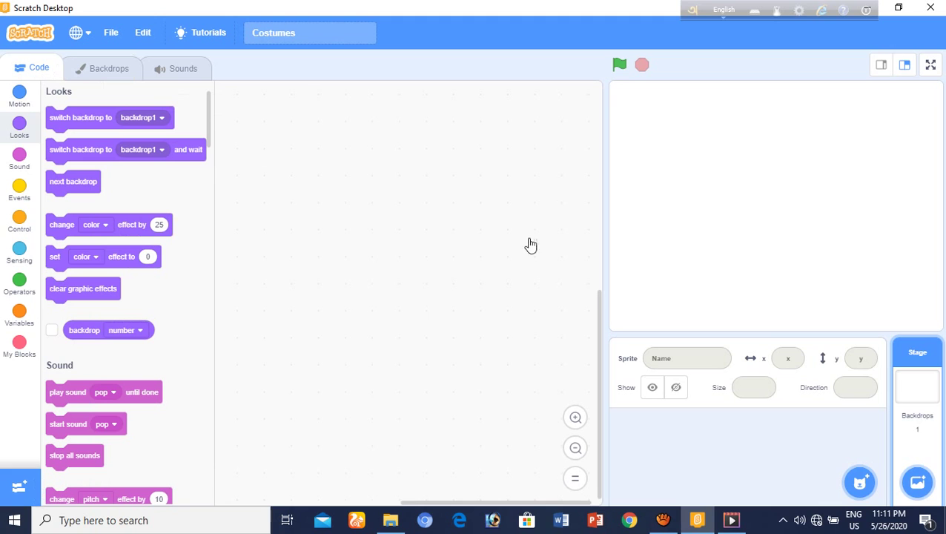
click(858, 482)
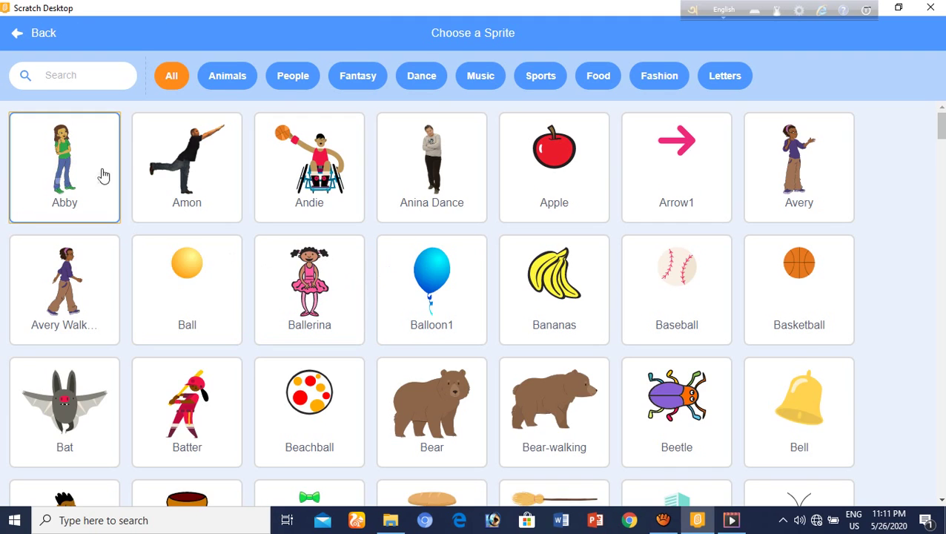
click(104, 175)
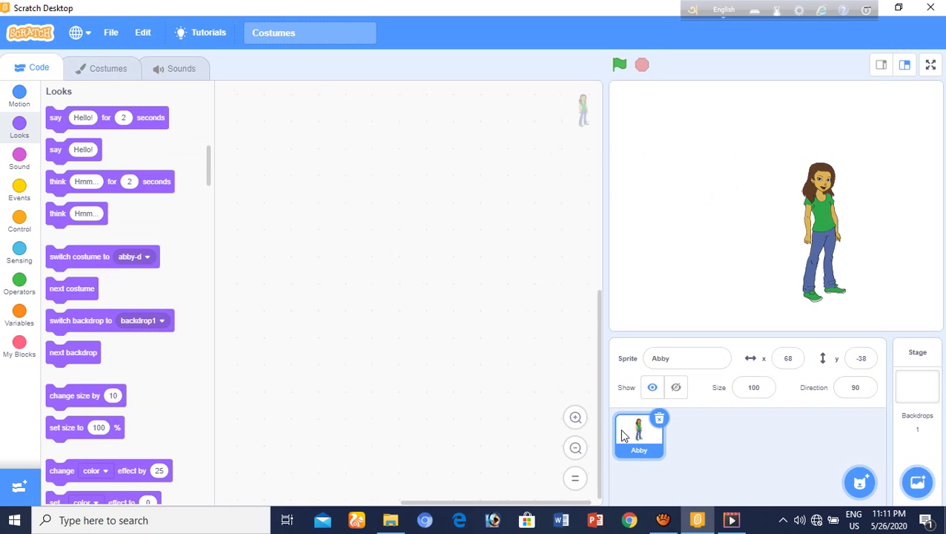
- Open the stage's backdrops for editing and add the Bedroom 1 backdrop from the backdrop library
click(914, 386)
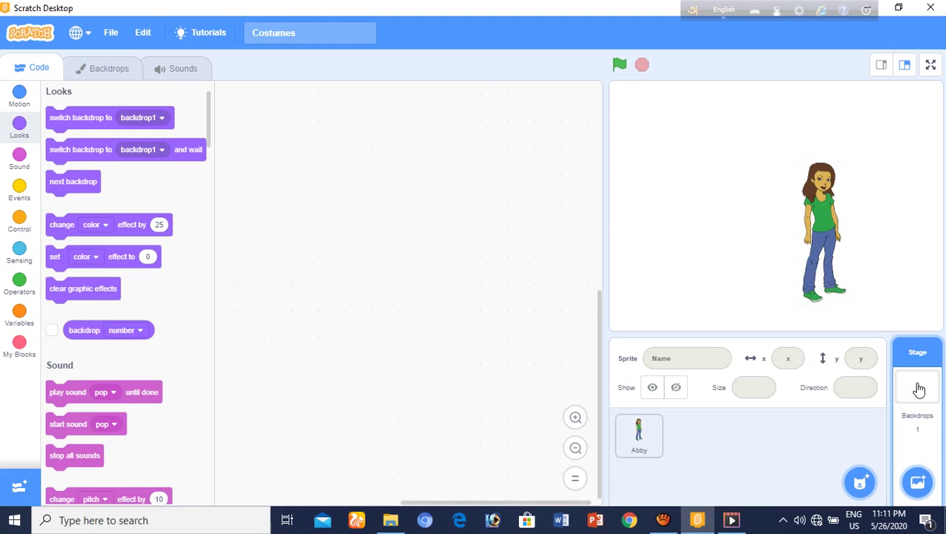
click(118, 71)
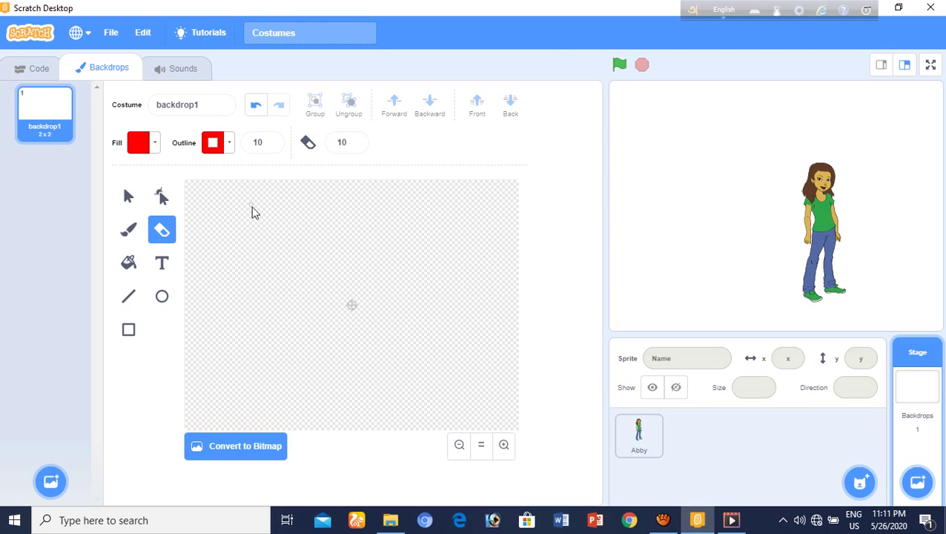
click(127, 265)
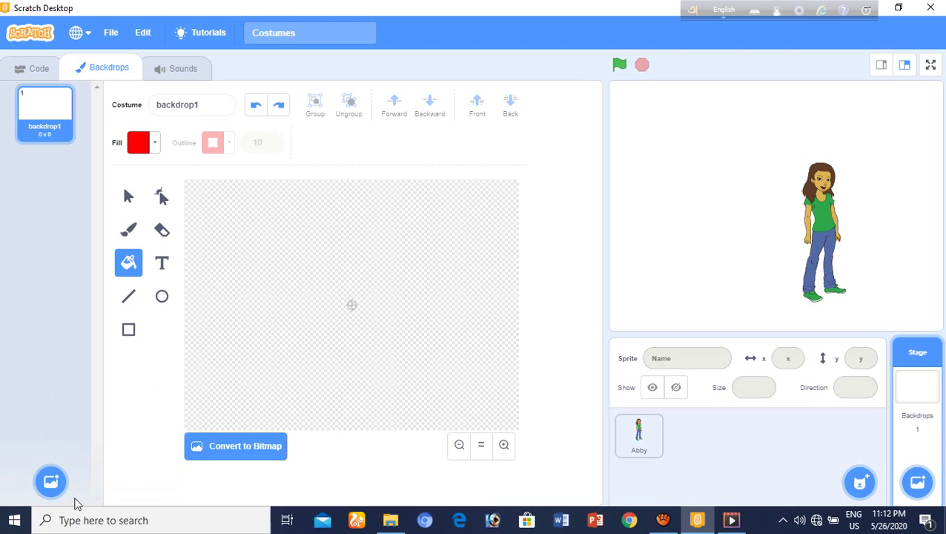
mouse_move(50, 481)
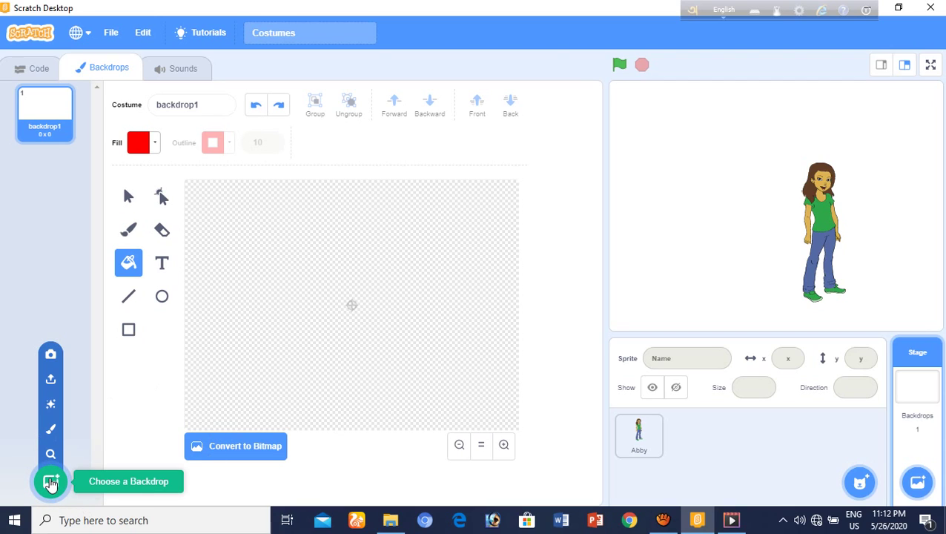
click(50, 482)
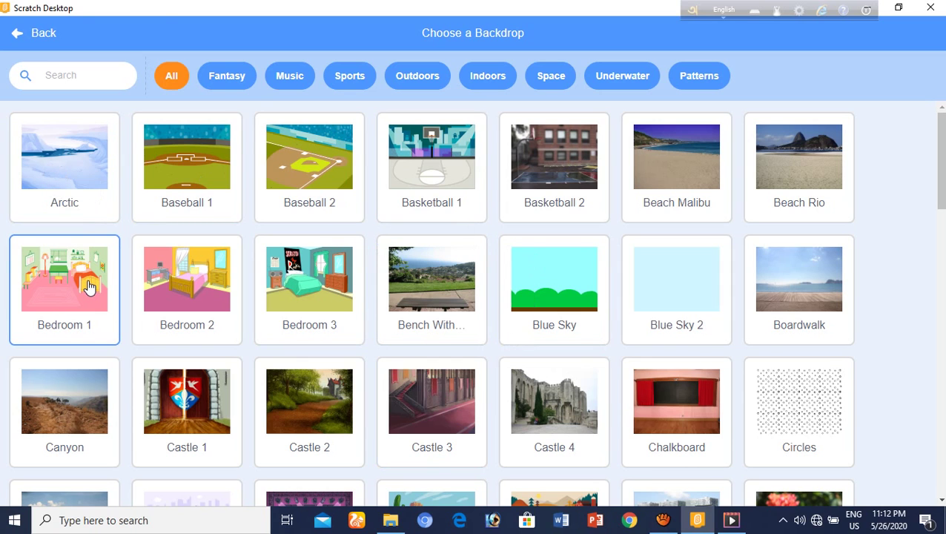
click(88, 287)
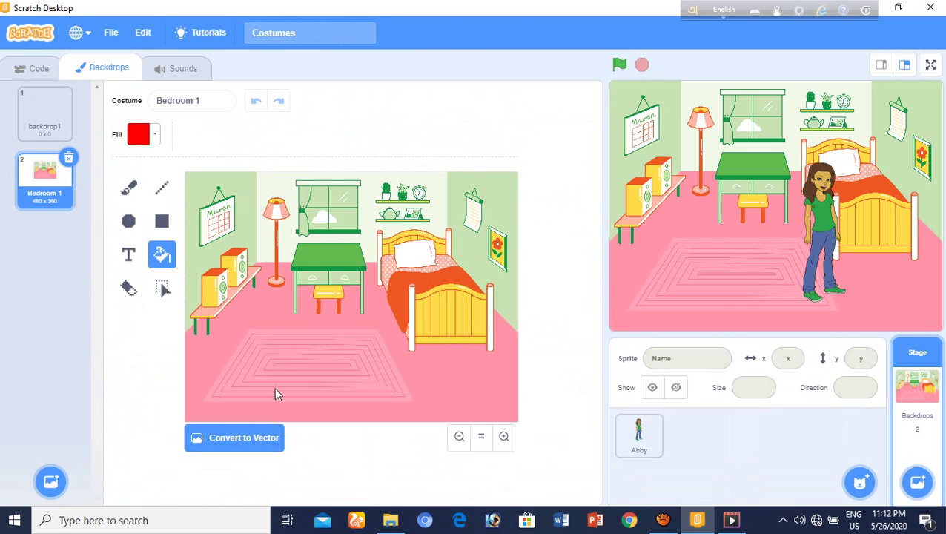
- Delete the blank backdrop1 and fill the top of the front speaker in Bedroom 1 with red
click(53, 116)
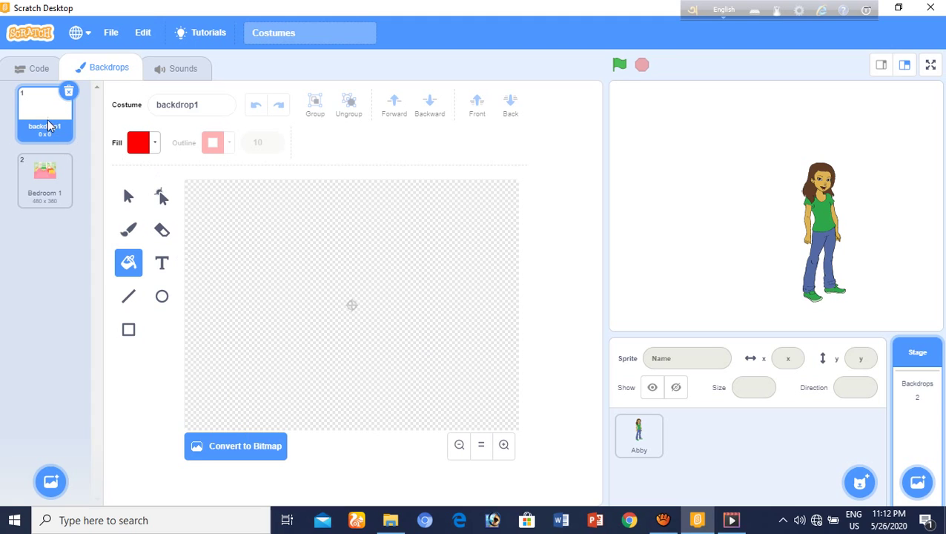
click(68, 90)
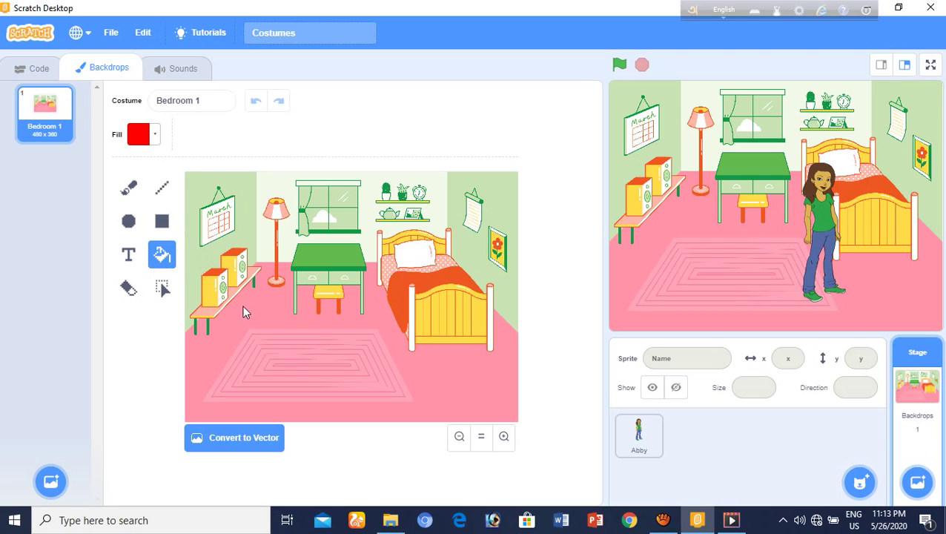
click(217, 270)
click(128, 190)
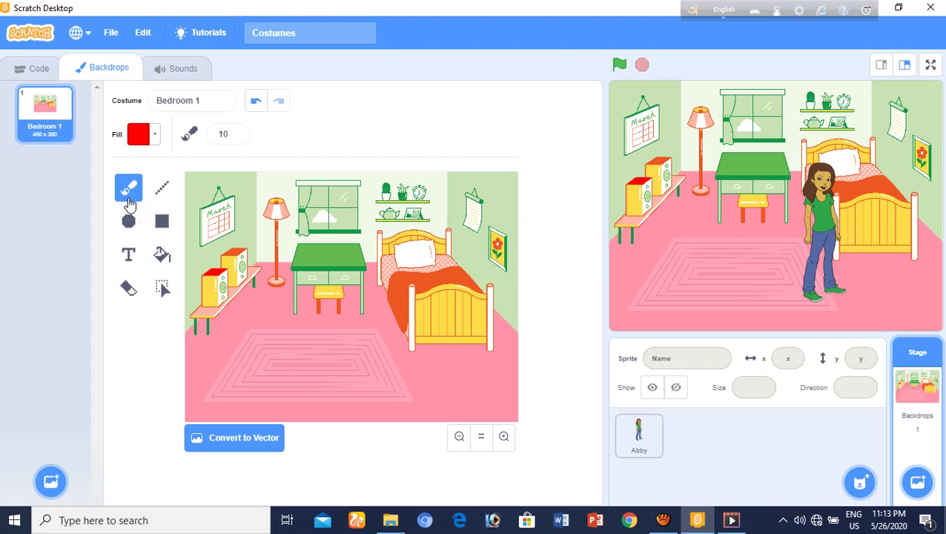
click(160, 222)
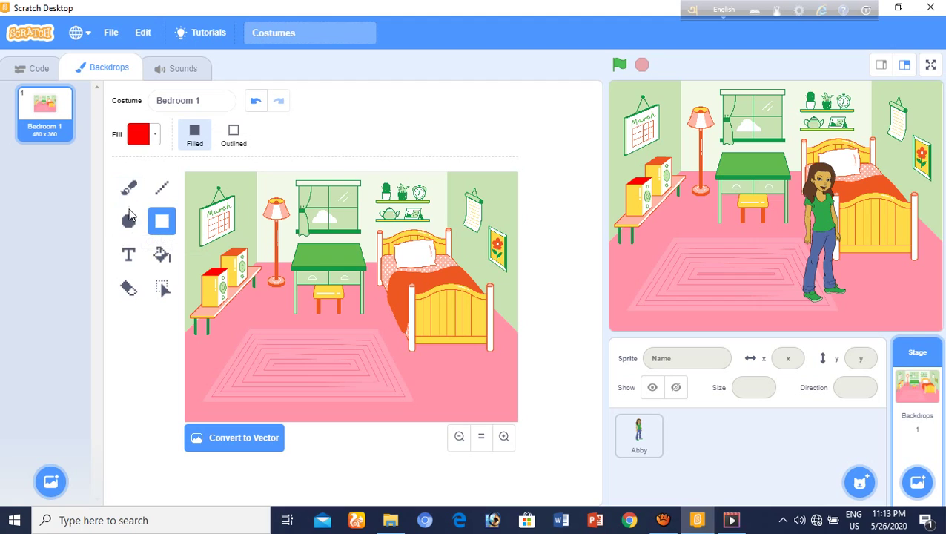
click(131, 223)
click(161, 226)
click(130, 257)
click(133, 292)
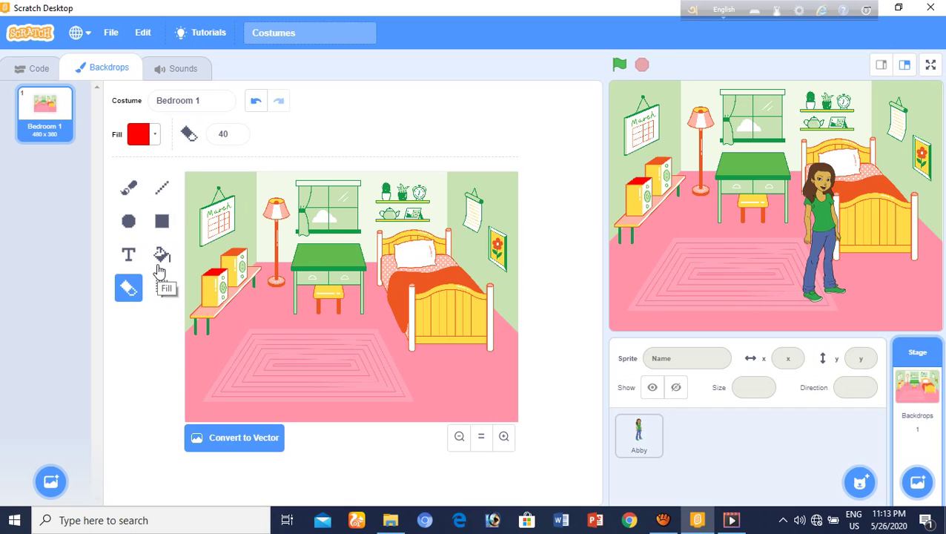
click(160, 261)
- Select a rectangular area around the bed in Bedroom 1, move it down, and return it to its original place
click(163, 290)
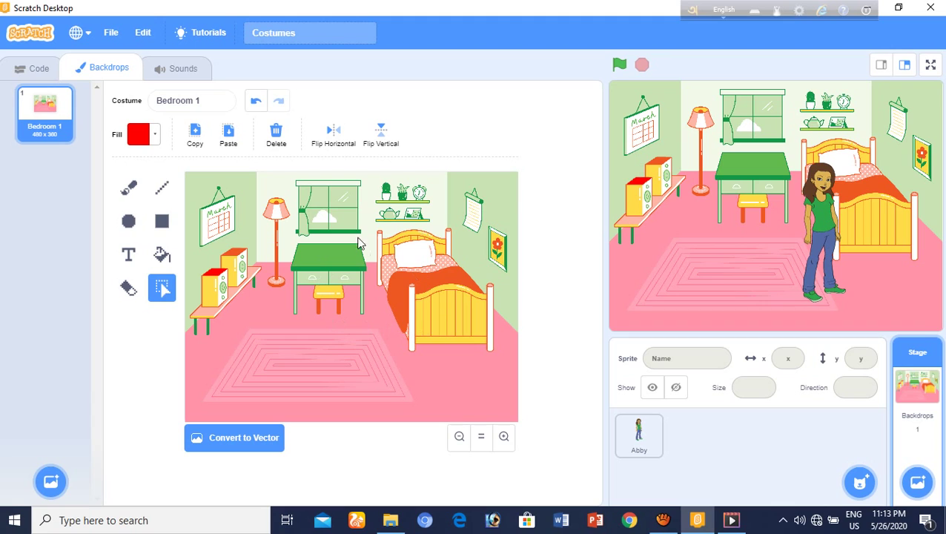
drag(346, 224, 489, 303)
drag(507, 343, 507, 343)
drag(441, 343, 435, 400)
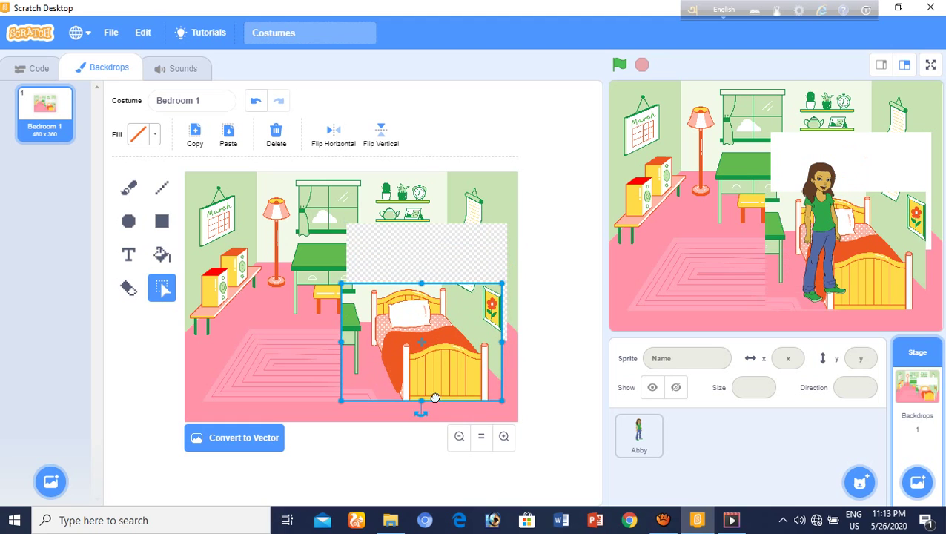
drag(439, 365, 443, 302)
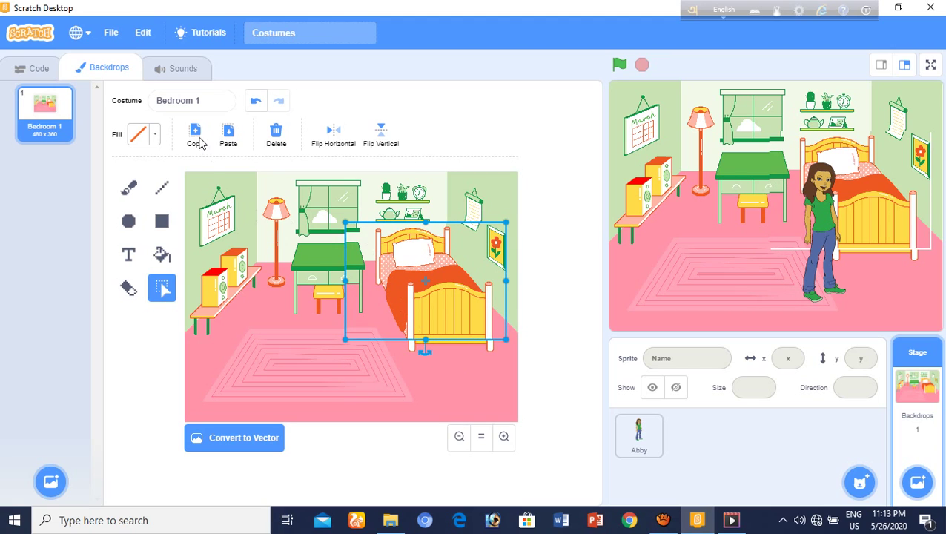
mouse_move(413, 297)
mouse_down()
mouse_move(412, 348)
mouse_move(415, 297)
mouse_up()
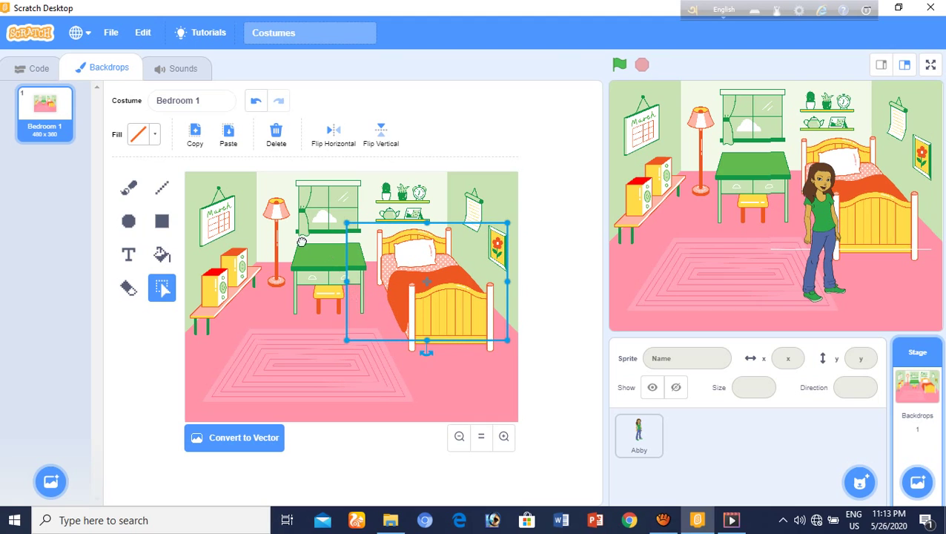
- Copy the selected area around the bed, paste a duplicate, and place it over the rug in front of the desk
click(195, 138)
click(194, 138)
mouse_move(384, 258)
mouse_down()
mouse_move(384, 299)
mouse_move(383, 253)
mouse_up()
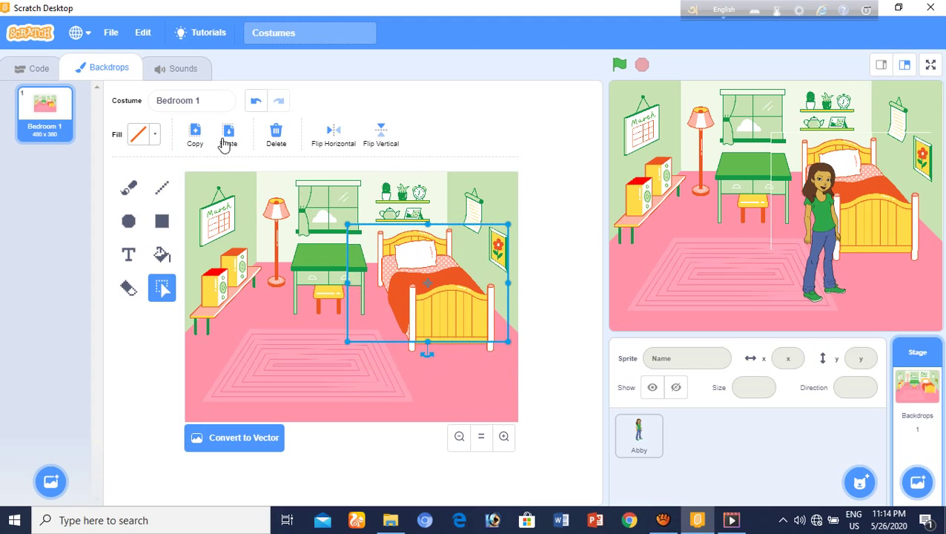
click(228, 134)
drag(419, 304, 315, 346)
click(457, 313)
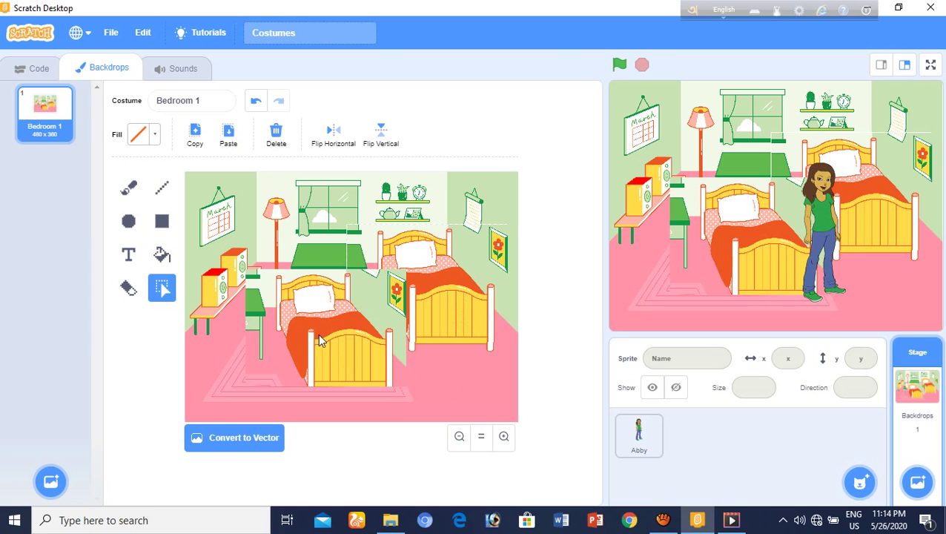
- Select a rectangular area around the duplicated bed in Bedroom 1 and delete it
drag(339, 332, 379, 364)
click(441, 391)
drag(456, 404, 237, 264)
drag(450, 338, 449, 358)
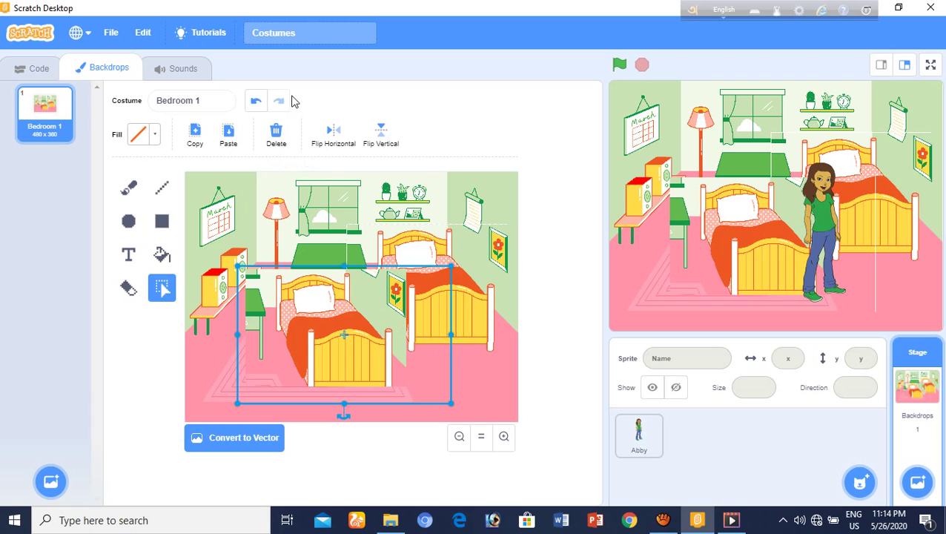
click(276, 137)
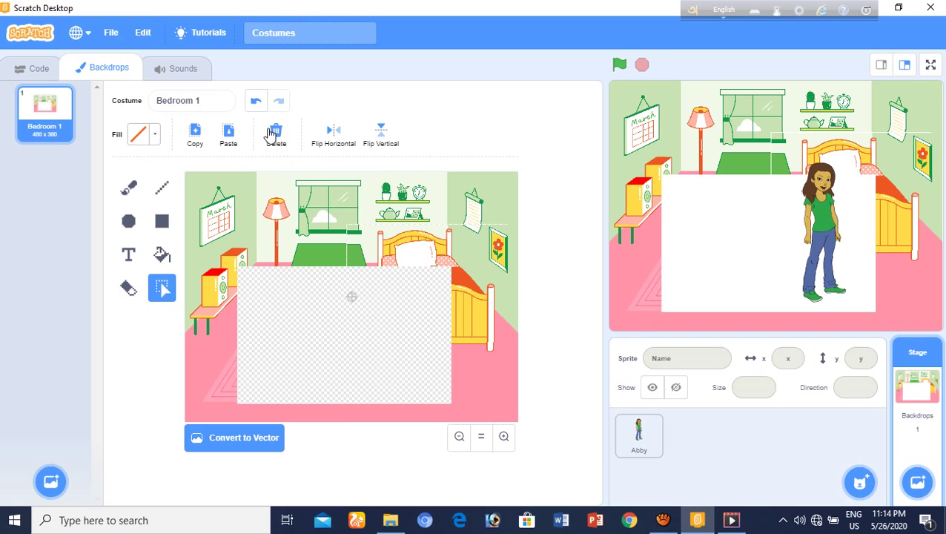
- Undo the deletion around the duplicated bed, its pasting, and the slight shift of the original bed selection
click(257, 101)
click(257, 101)
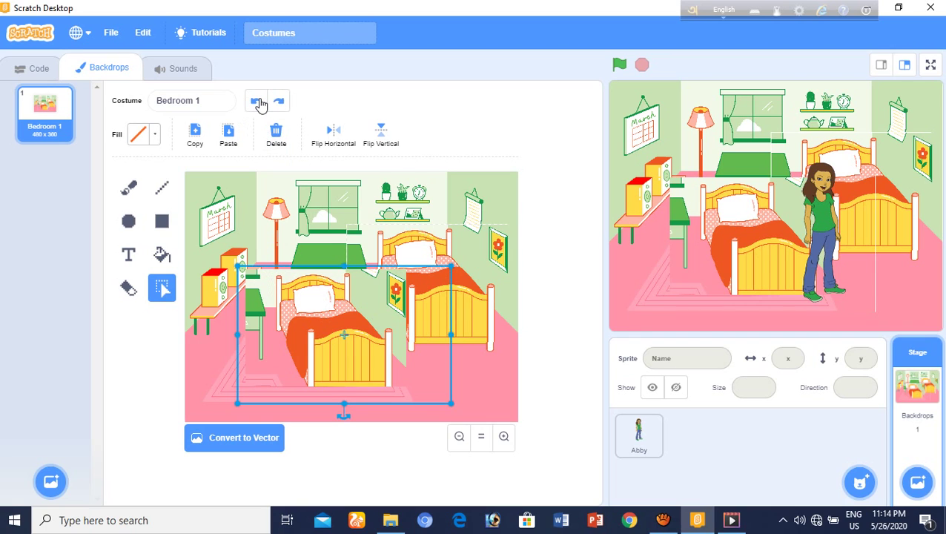
click(257, 102)
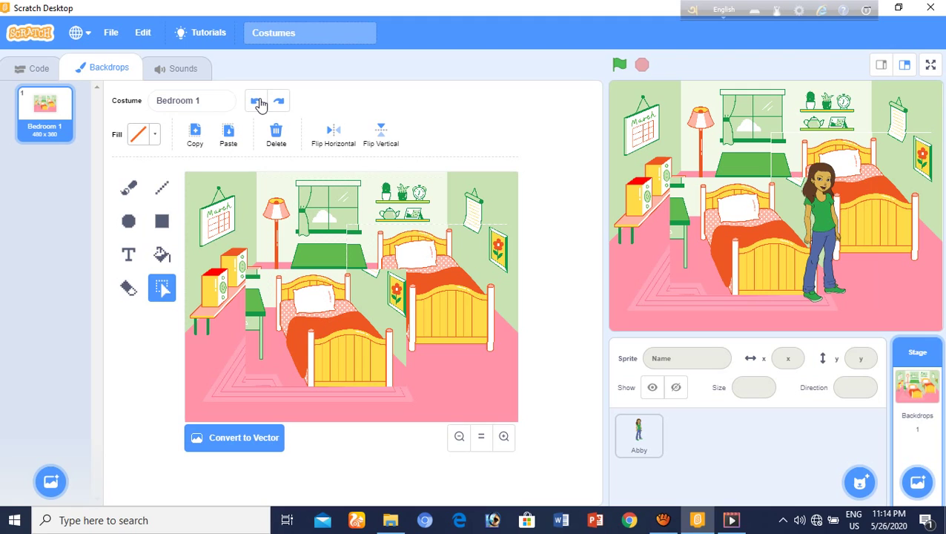
click(257, 101)
click(257, 103)
click(257, 102)
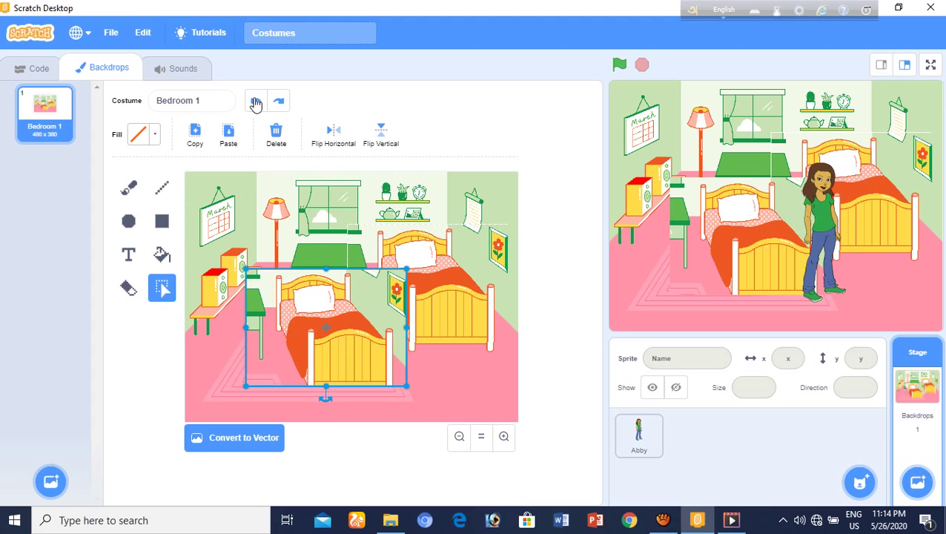
click(255, 104)
click(255, 103)
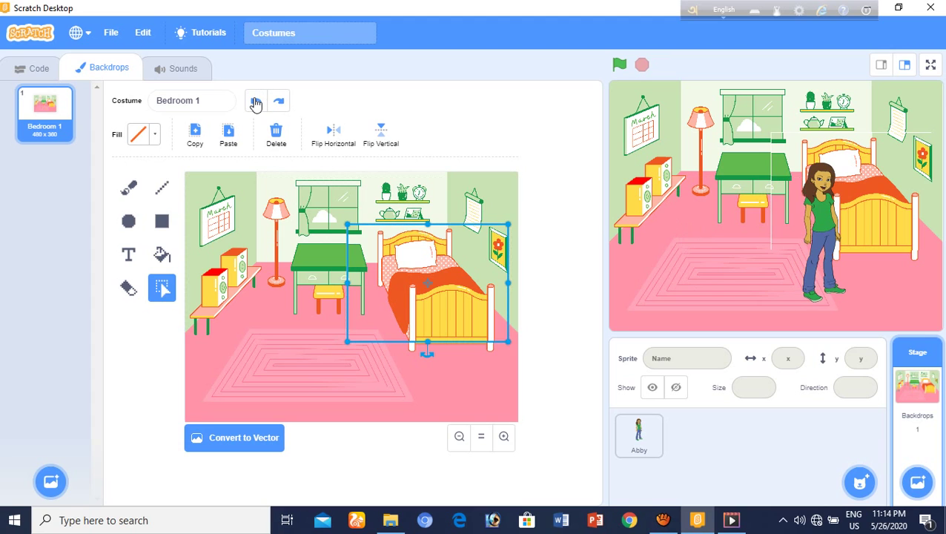
click(255, 103)
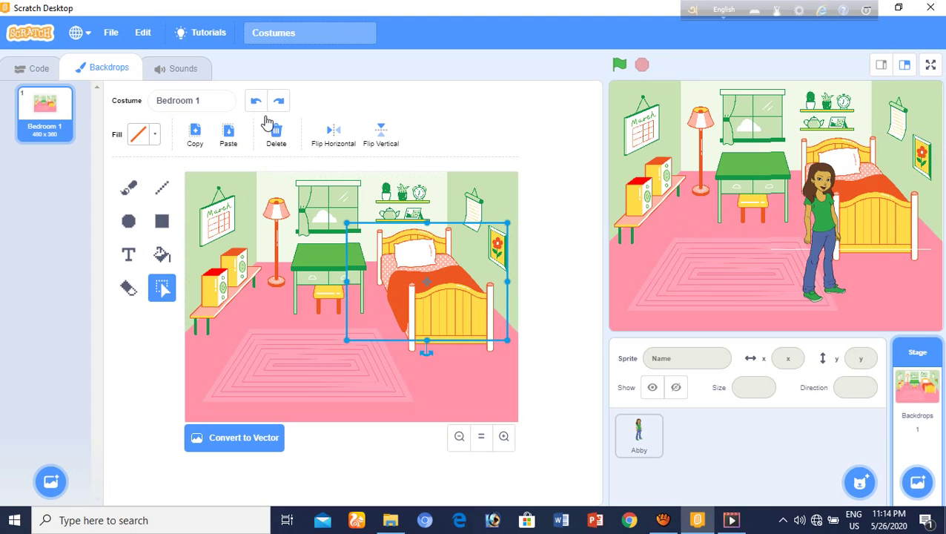
- Undo the earlier moves and the selection of the original bed area
click(257, 103)
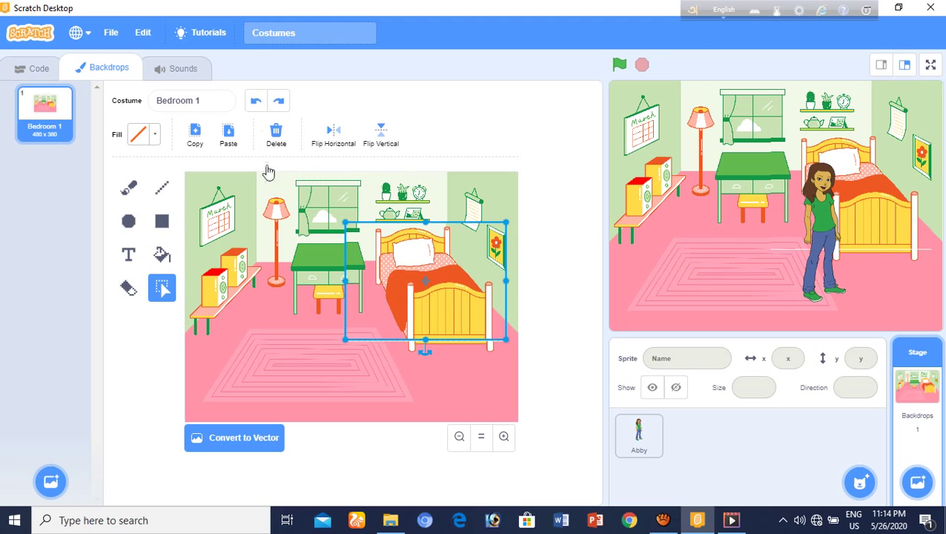
click(257, 103)
click(257, 103)
click(257, 103)
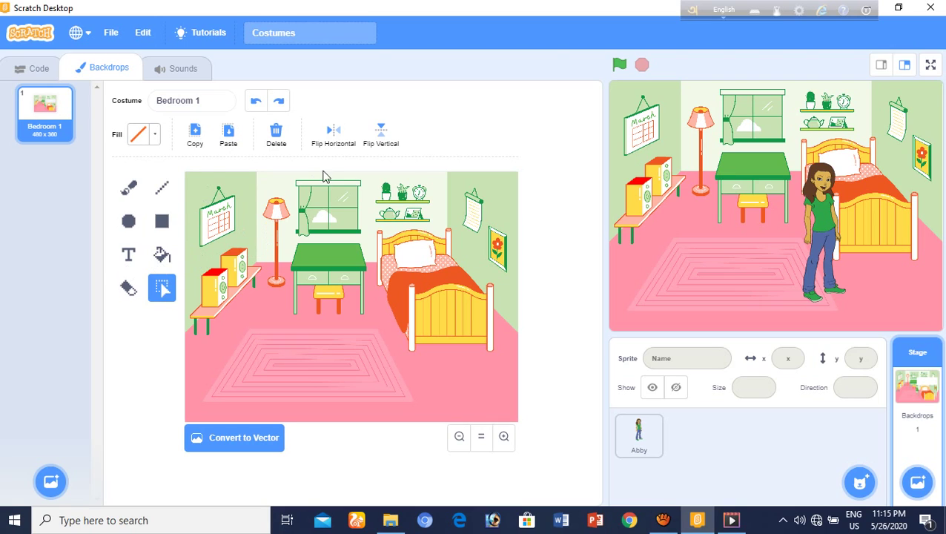
- Try erasing the floor across the lower part of Bedroom 1 with eraser size 100, and undo the strokes
click(129, 289)
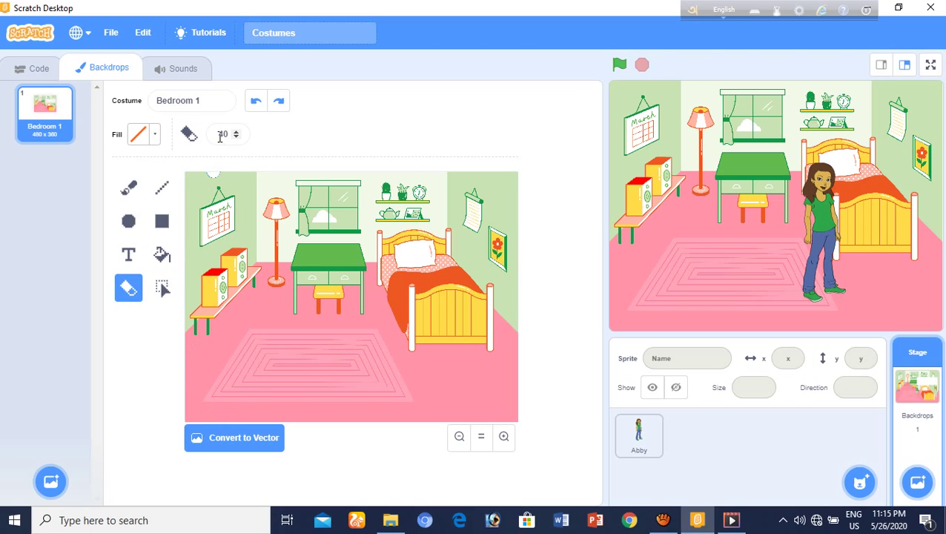
drag(224, 135, 215, 135)
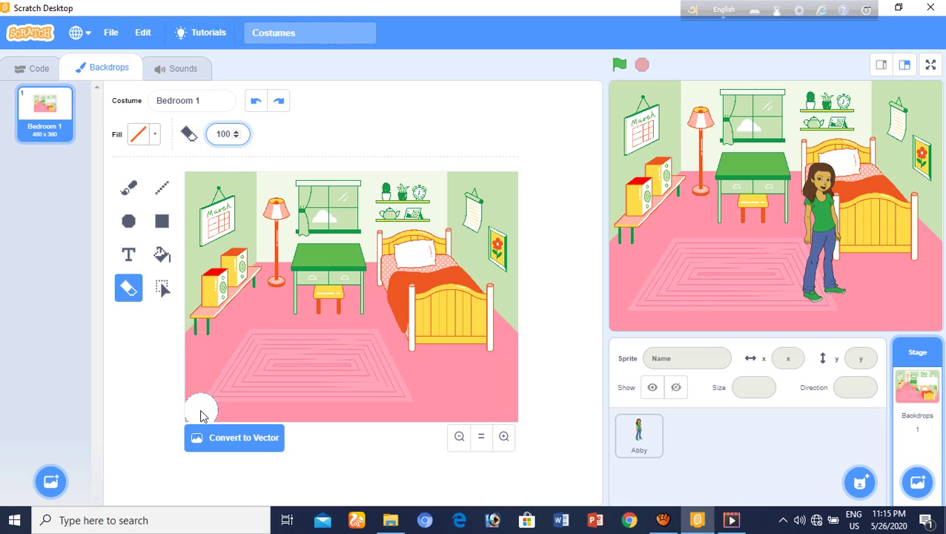
drag(199, 412, 317, 428)
mouse_move(417, 439)
mouse_down()
mouse_move(478, 412)
mouse_move(506, 422)
mouse_move(261, 365)
mouse_move(412, 419)
mouse_move(275, 422)
mouse_move(224, 382)
mouse_move(174, 406)
mouse_move(232, 350)
mouse_move(483, 407)
mouse_move(524, 401)
mouse_up()
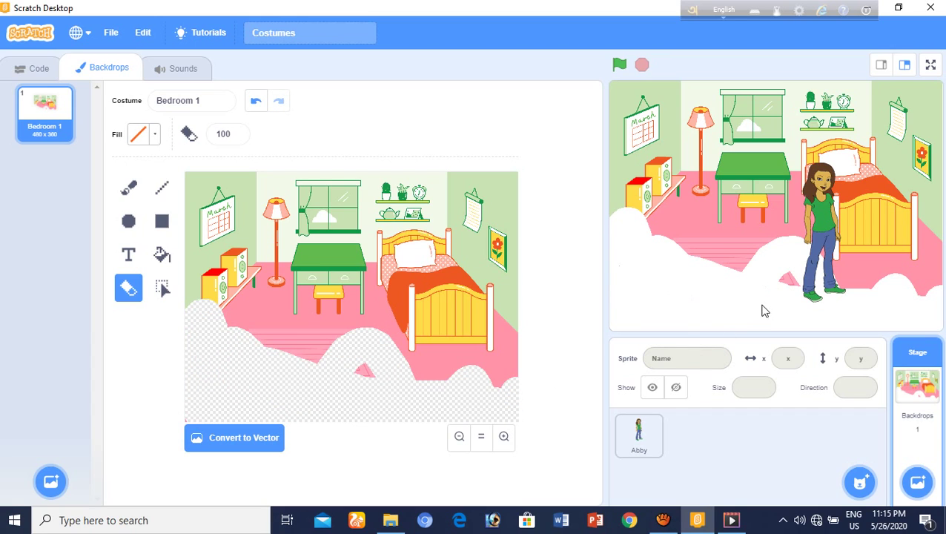
mouse_move(395, 401)
mouse_down()
mouse_move(361, 384)
mouse_move(443, 366)
mouse_move(490, 369)
mouse_up()
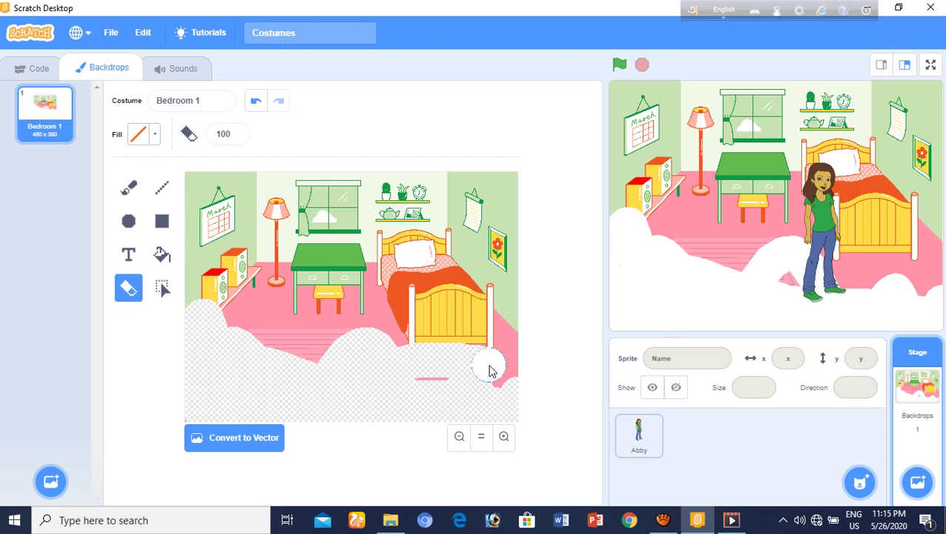
click(255, 104)
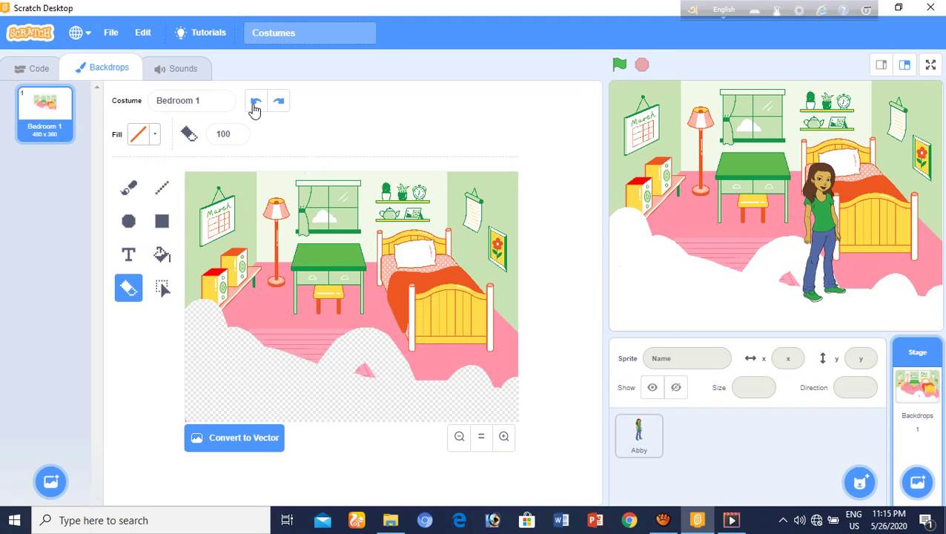
click(255, 104)
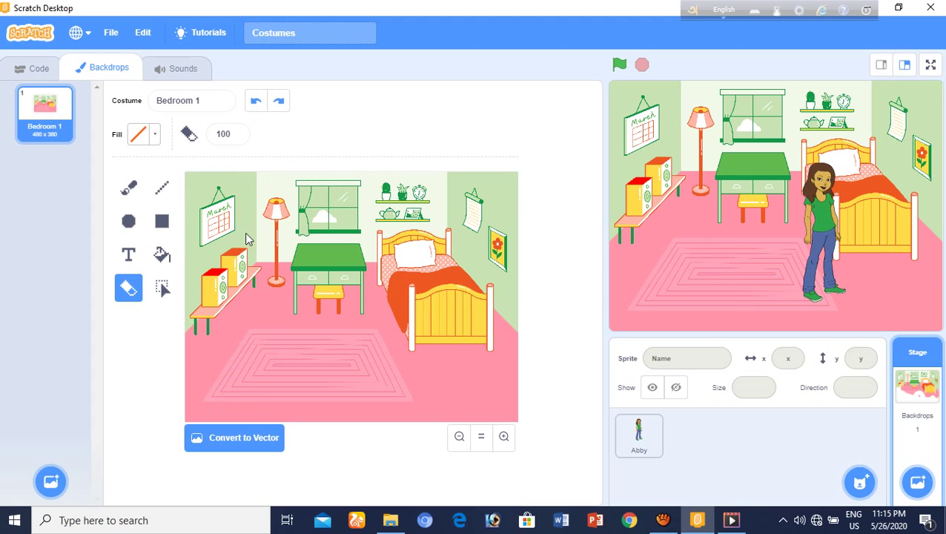
- Switch to the Select tool and undo the remaining edits to Bedroom 1, including the front speaker's red fill
click(162, 289)
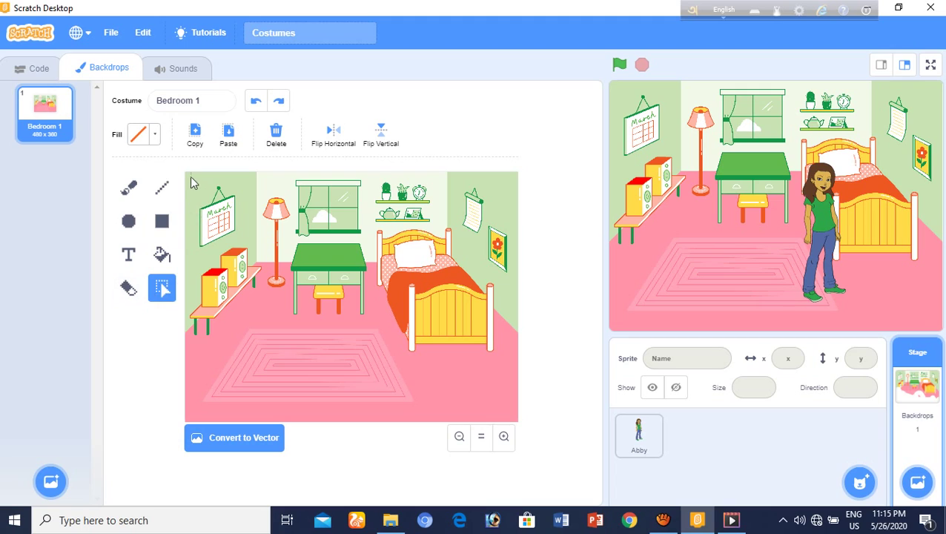
drag(190, 176, 252, 189)
click(254, 103)
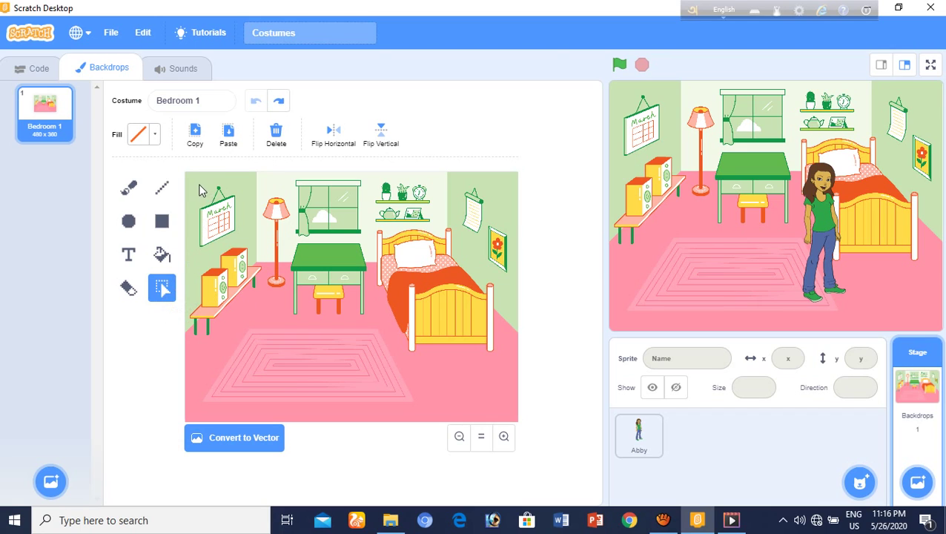
- Duplicate the area around the March calendar and place the copy over the window above the desk
drag(190, 182, 259, 255)
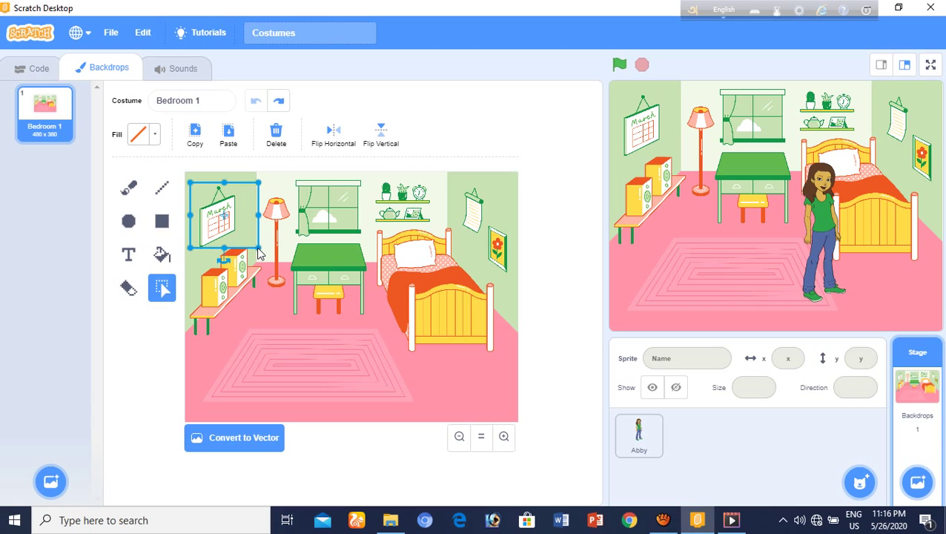
click(194, 133)
click(227, 138)
drag(224, 215, 428, 345)
drag(442, 313, 323, 198)
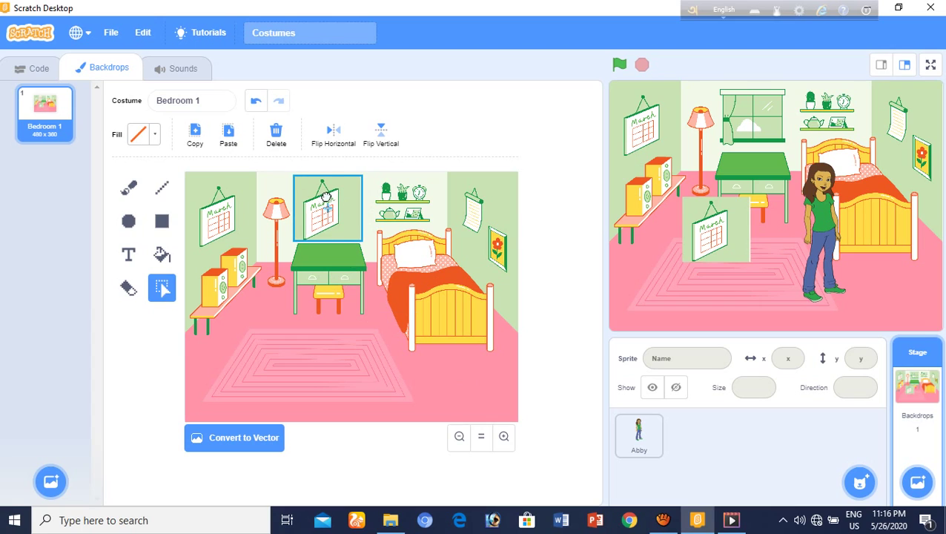
click(321, 356)
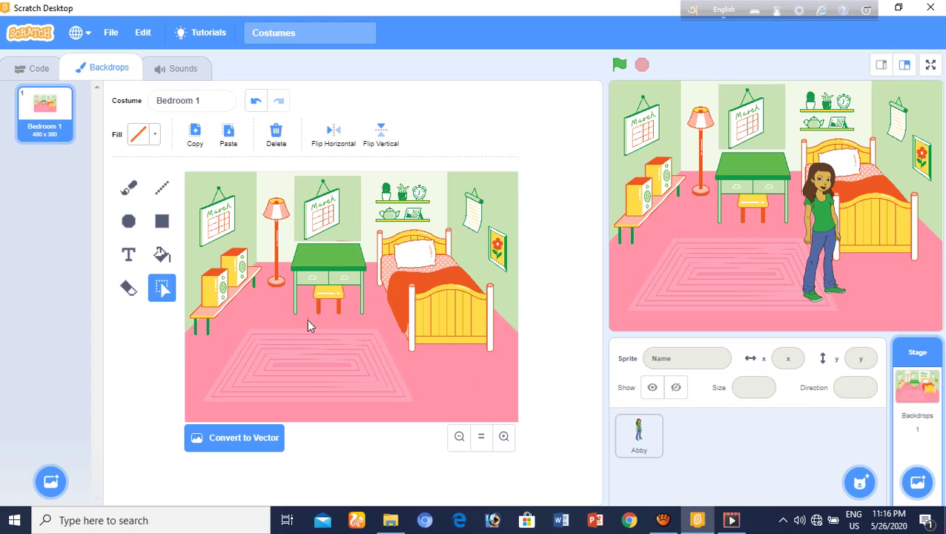
- Fill the walls and the copied calendar's background with green, using color 43, saturation 100 and brightness 89
click(155, 134)
drag(135, 184, 129, 184)
mouse_move(179, 267)
mouse_down()
mouse_move(167, 269)
mouse_move(179, 271)
mouse_up()
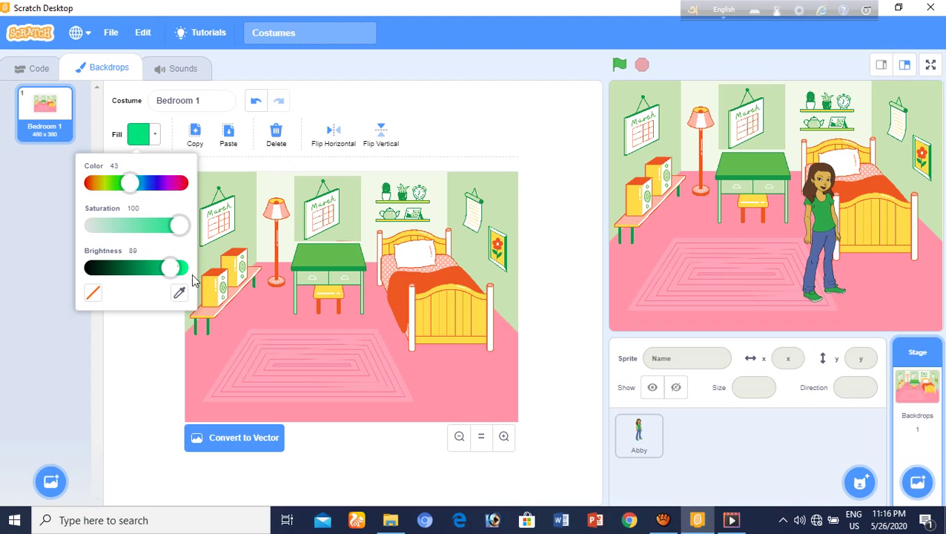
click(258, 329)
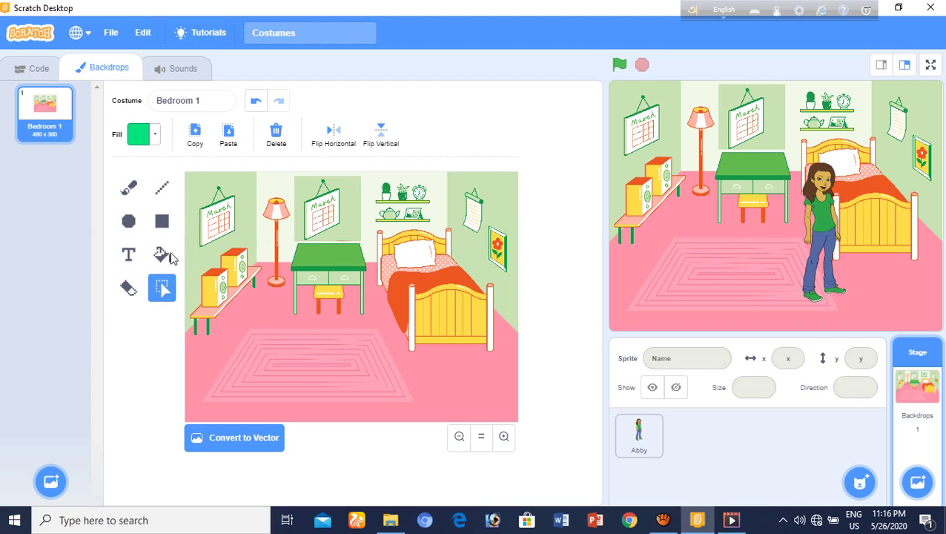
click(169, 255)
click(186, 258)
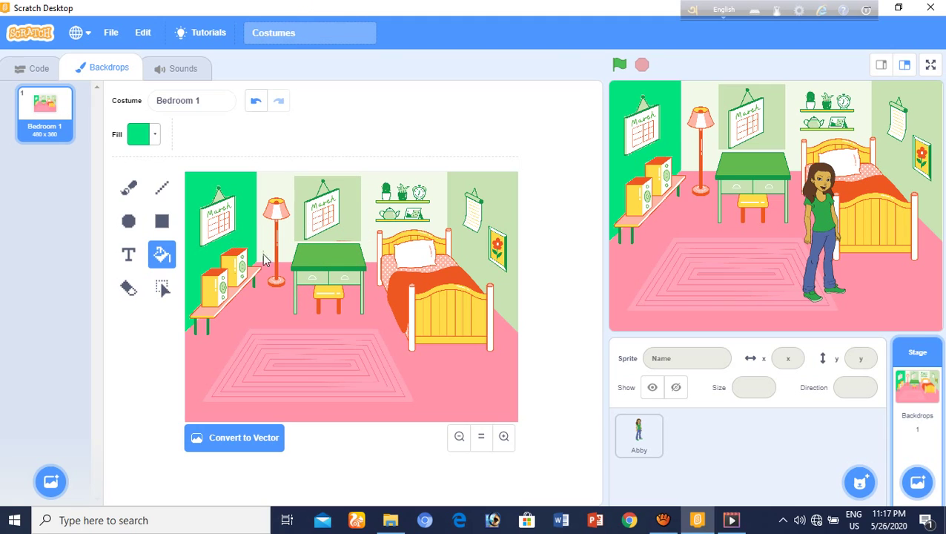
click(269, 186)
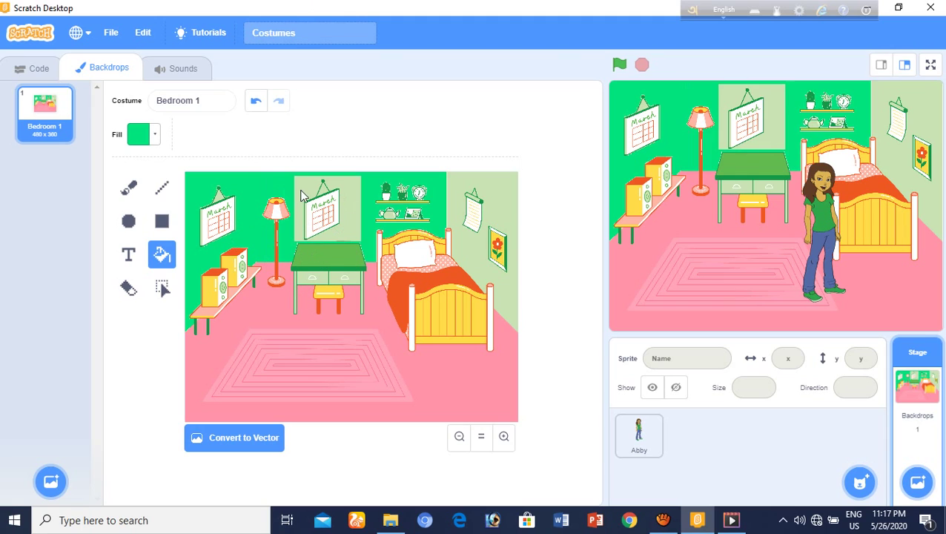
click(449, 195)
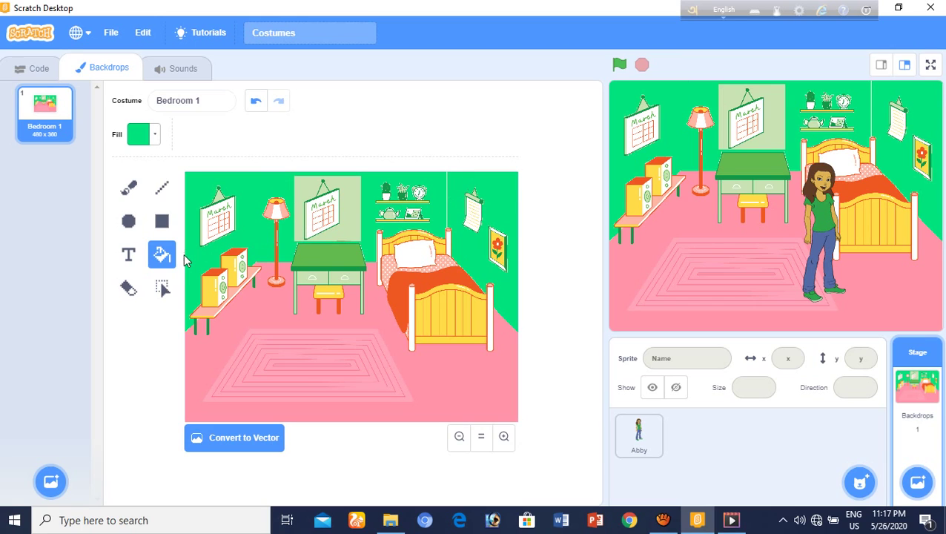
click(351, 197)
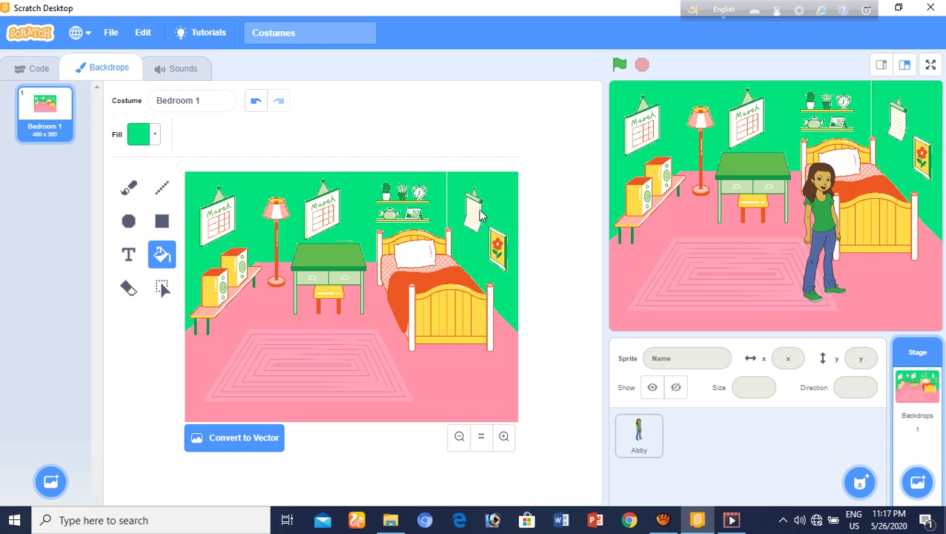
- Fill the slats and both posts of the bed's footboard with the same green
click(459, 321)
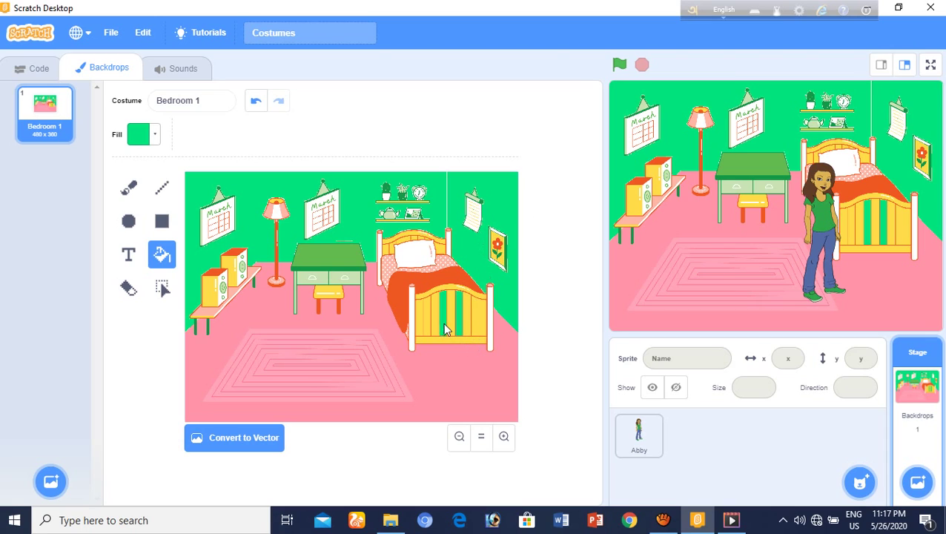
click(450, 320)
click(473, 328)
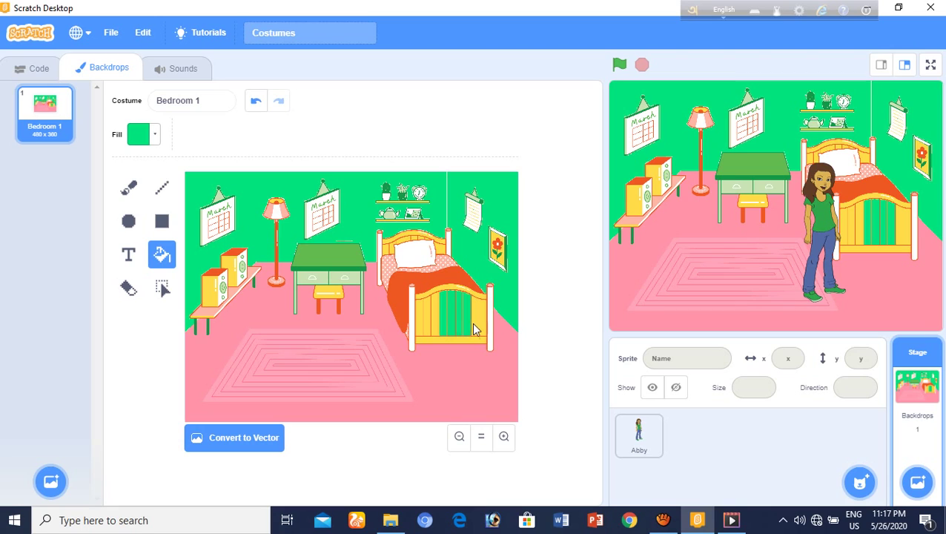
click(478, 330)
click(434, 328)
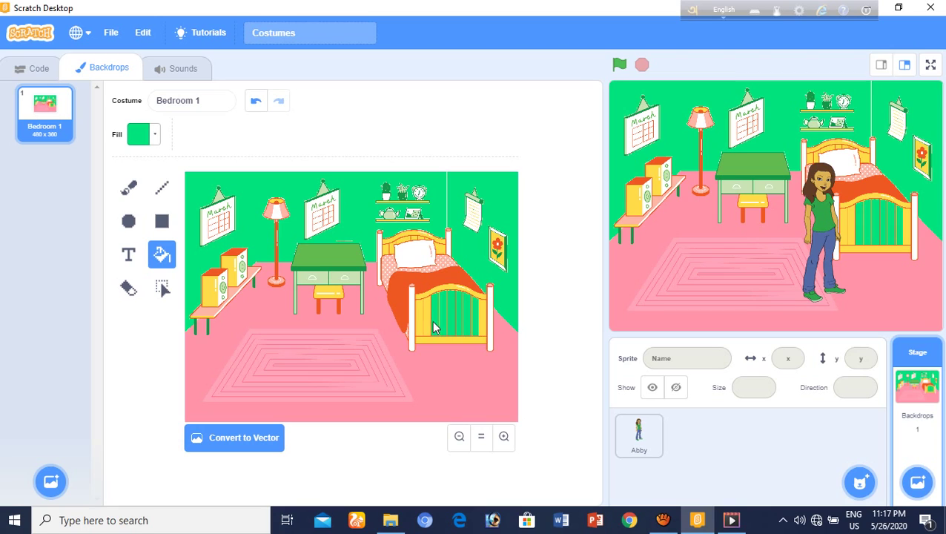
click(428, 326)
click(420, 327)
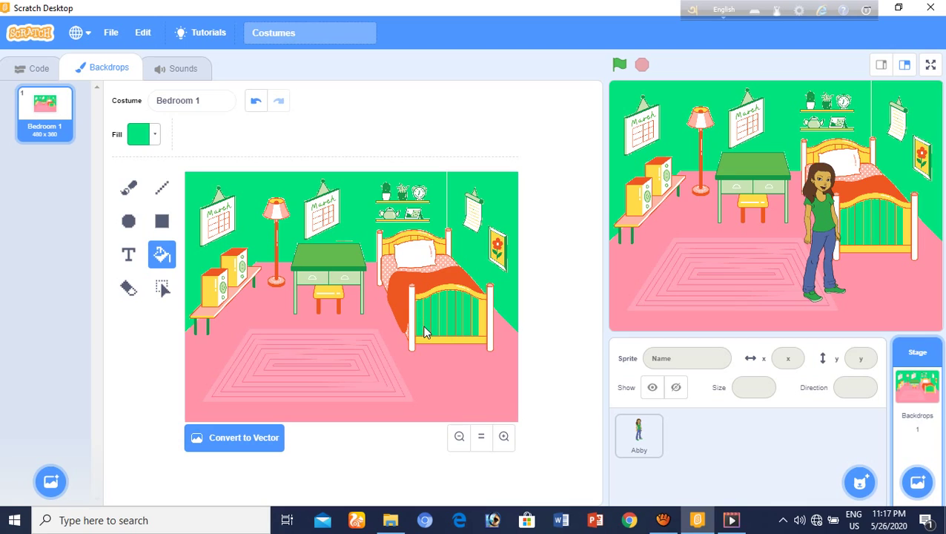
click(412, 331)
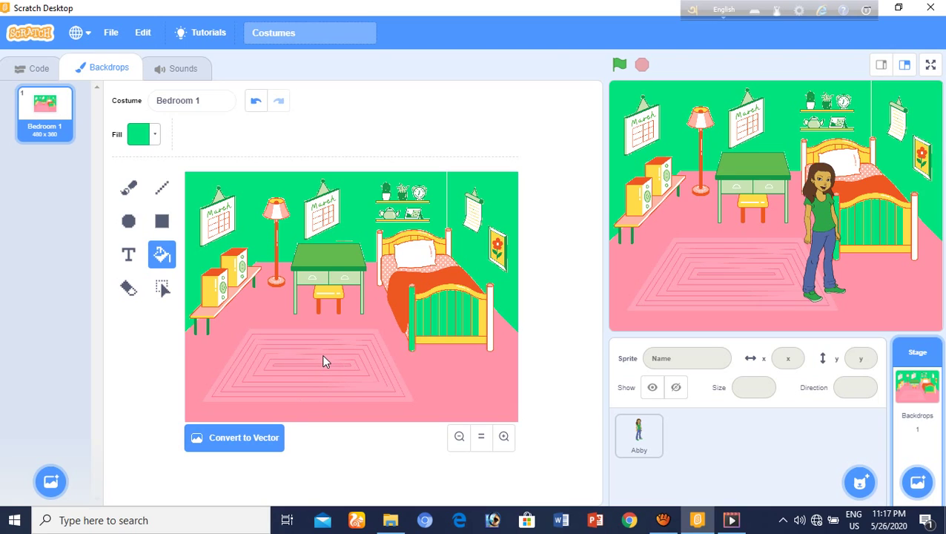
click(488, 329)
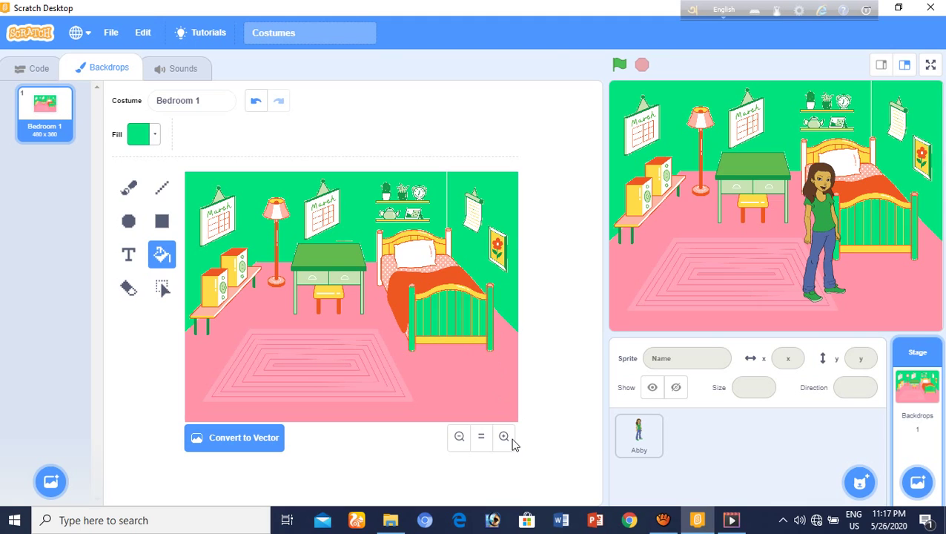
- Fill the pink bedroom floor around the desk and rug with the same green
click(503, 438)
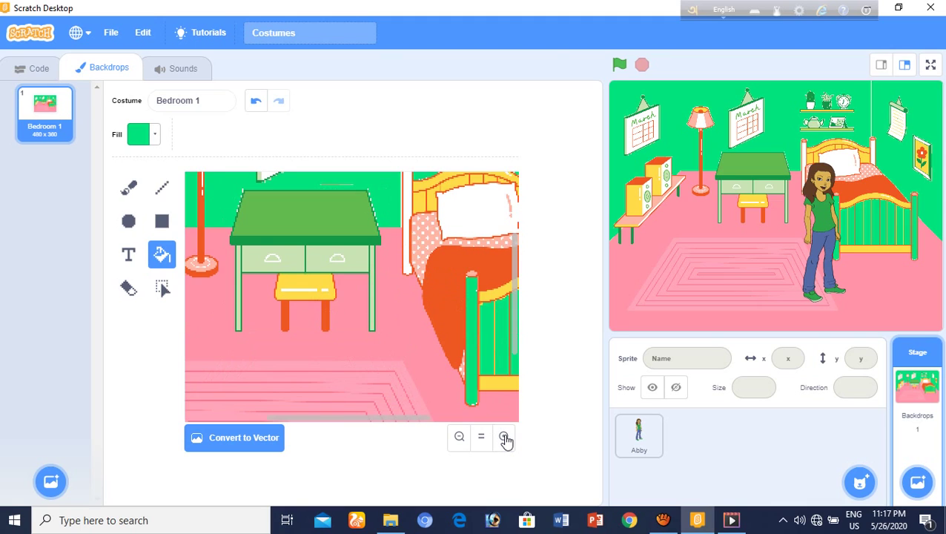
click(503, 437)
click(503, 437)
click(449, 359)
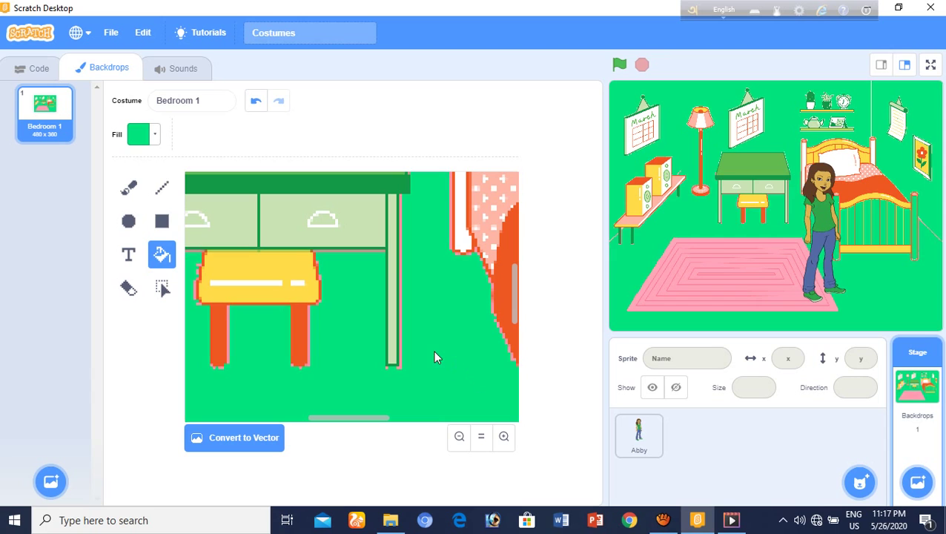
- Inspect the enlarged backdrop from the wall calendar down to the desk and chair, and return to the full view
scroll(266, 307, up, 5)
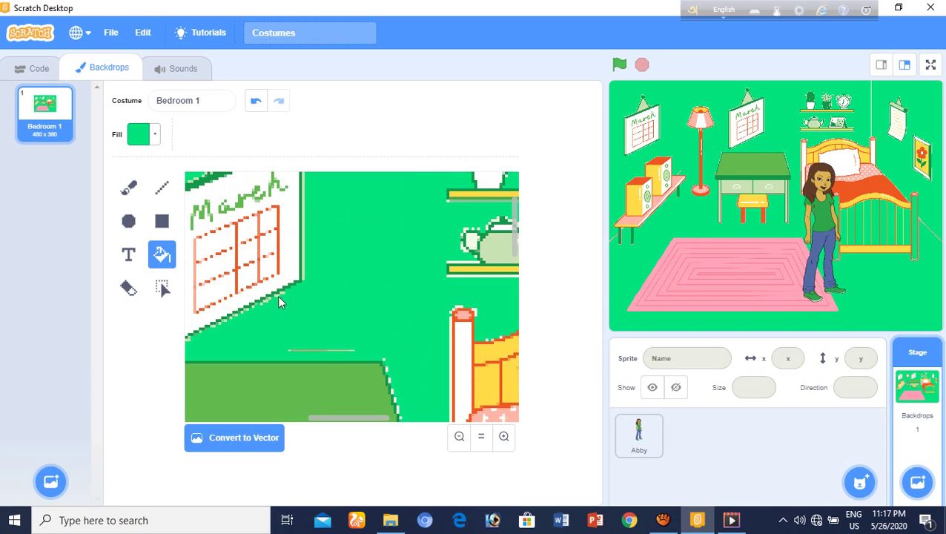
scroll(277, 295, down, 3)
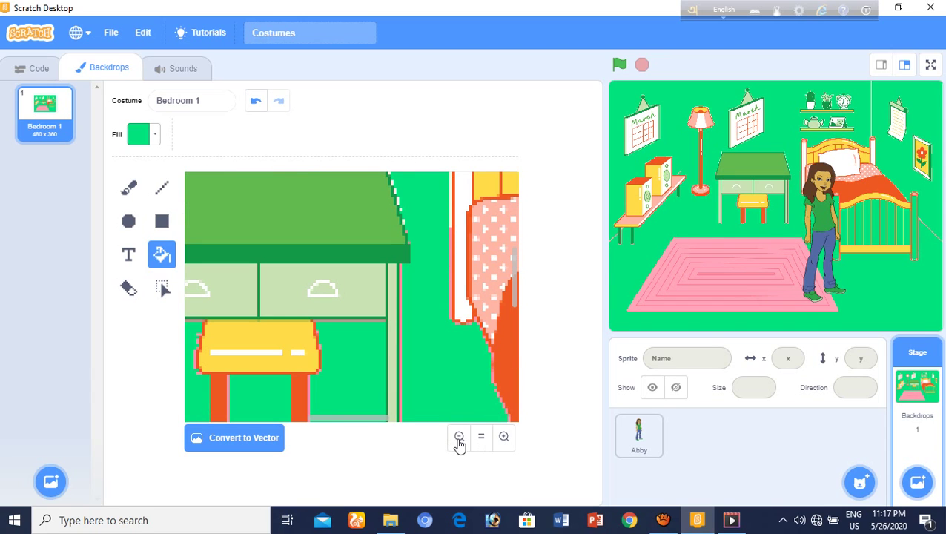
scroll(363, 344, up, 4)
scroll(363, 344, up, 2)
scroll(363, 345, down, 7)
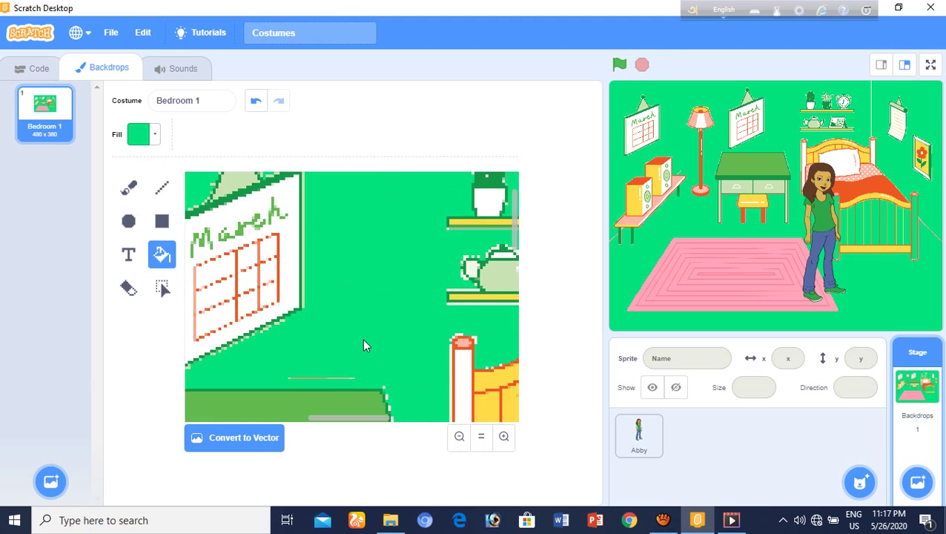
scroll(374, 336, up, 3)
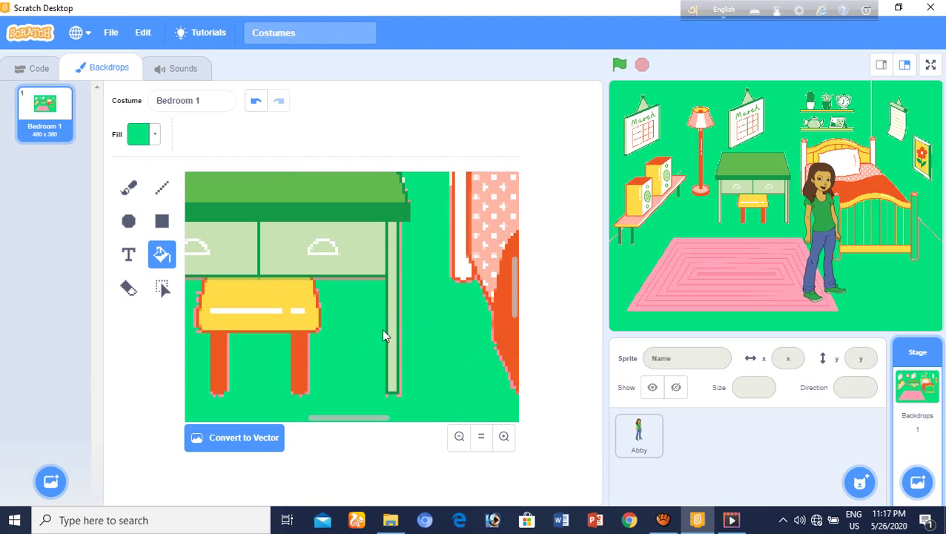
click(458, 436)
click(459, 437)
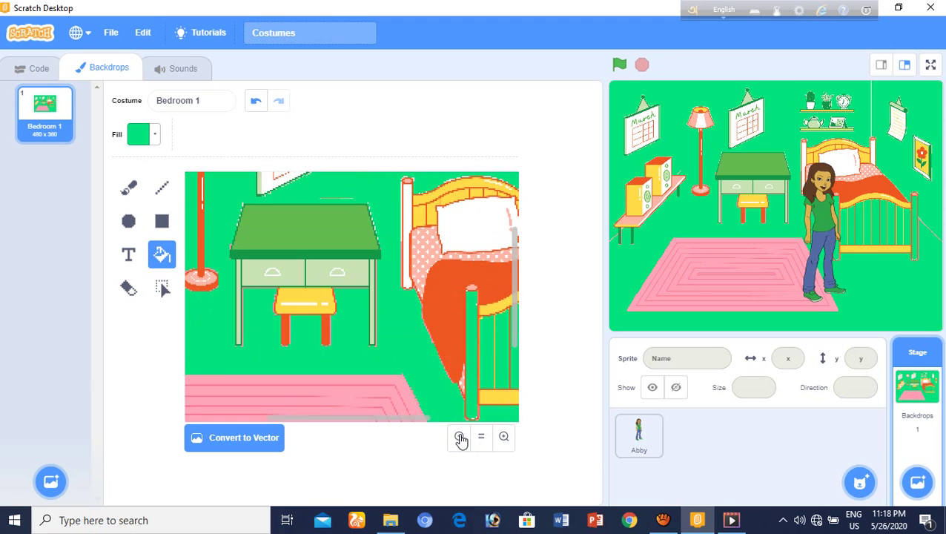
click(459, 436)
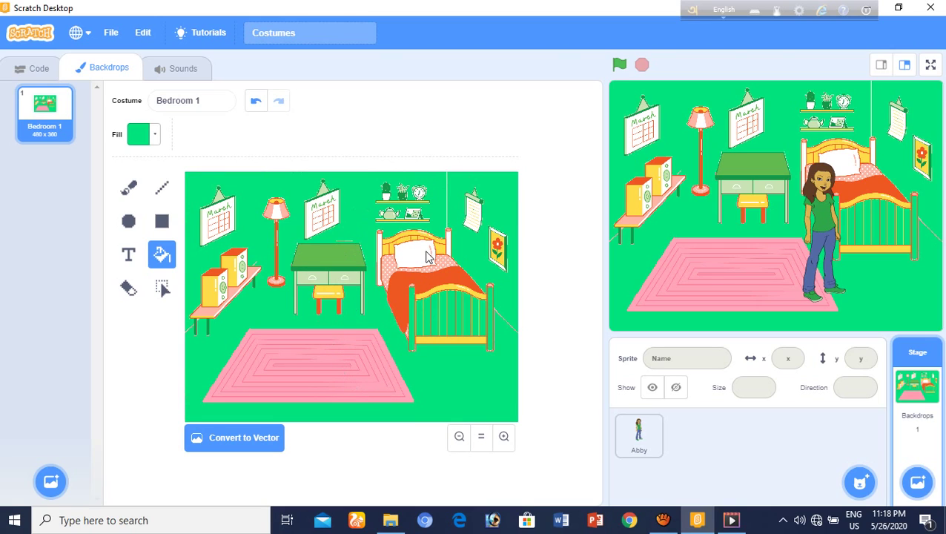
- Undo the floor fill and all the green fills on the bed's footboard slats and posts
click(257, 103)
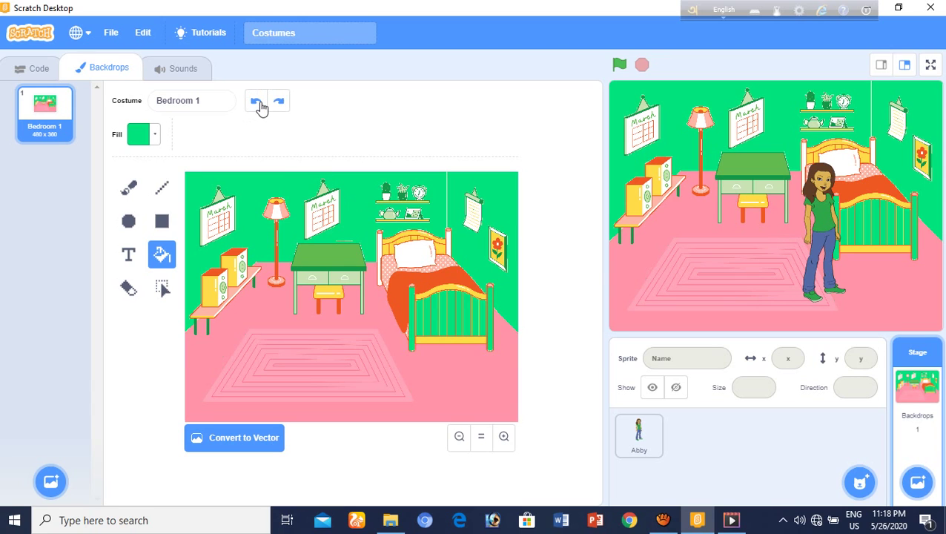
click(257, 103)
click(257, 103)
click(256, 103)
click(256, 103)
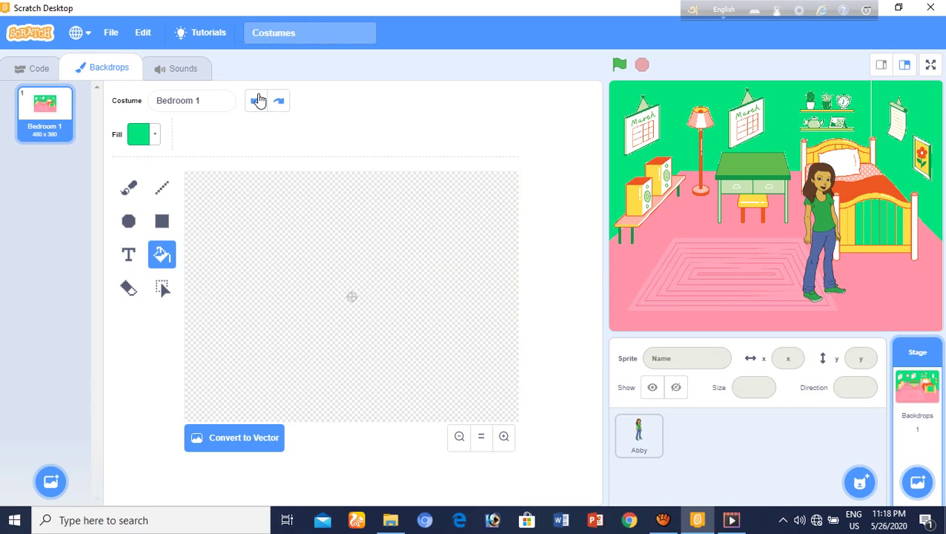
click(256, 100)
click(257, 100)
click(257, 100)
click(256, 100)
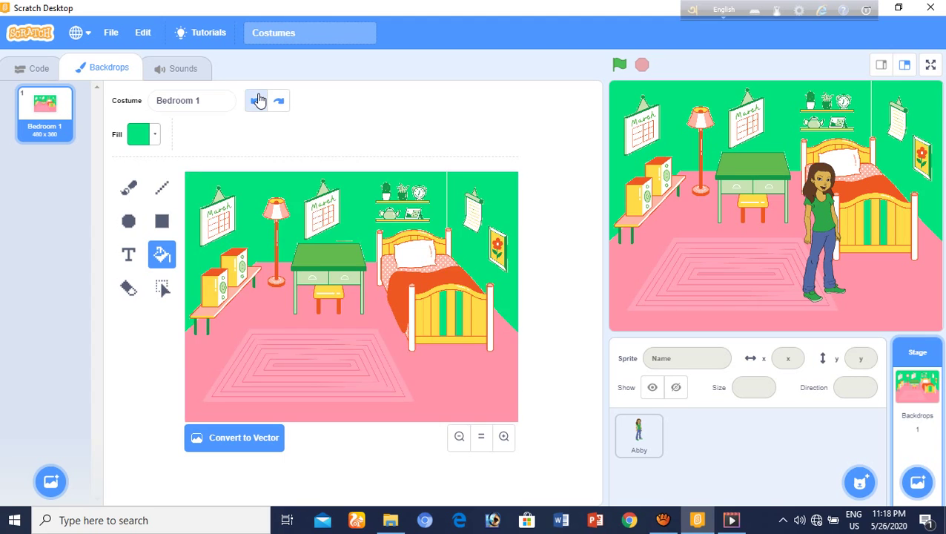
click(257, 100)
click(257, 100)
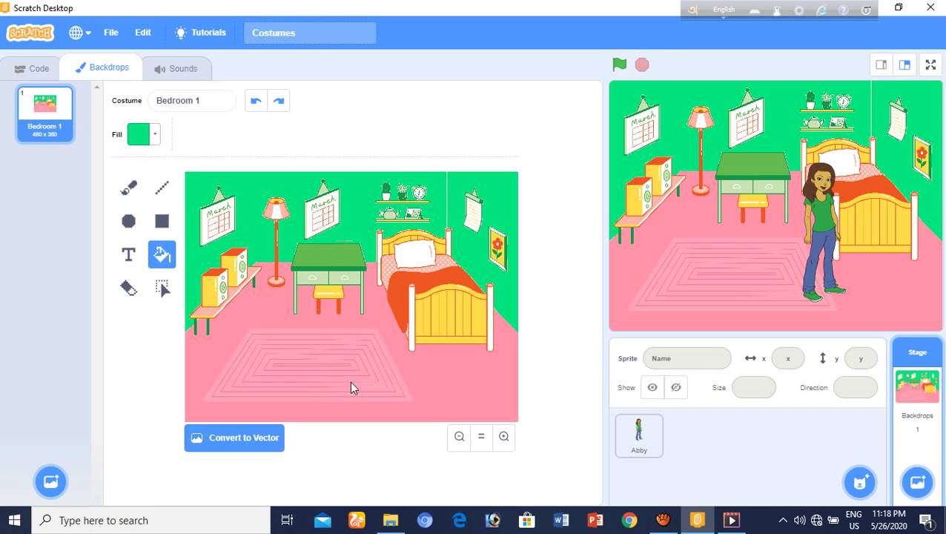
- Open the Abby sprite's costumes, compare abby-c, abby-d and abby-b, and return to abby-a
click(639, 445)
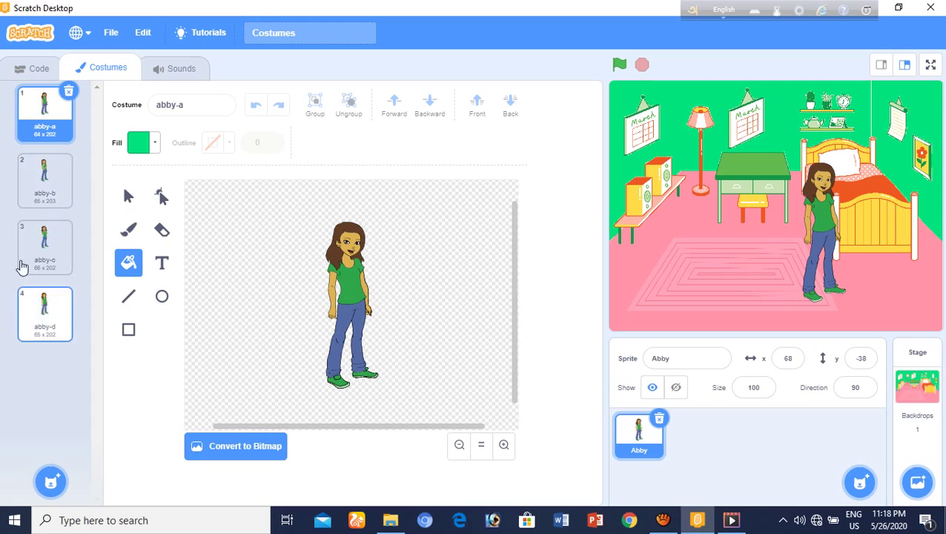
click(25, 267)
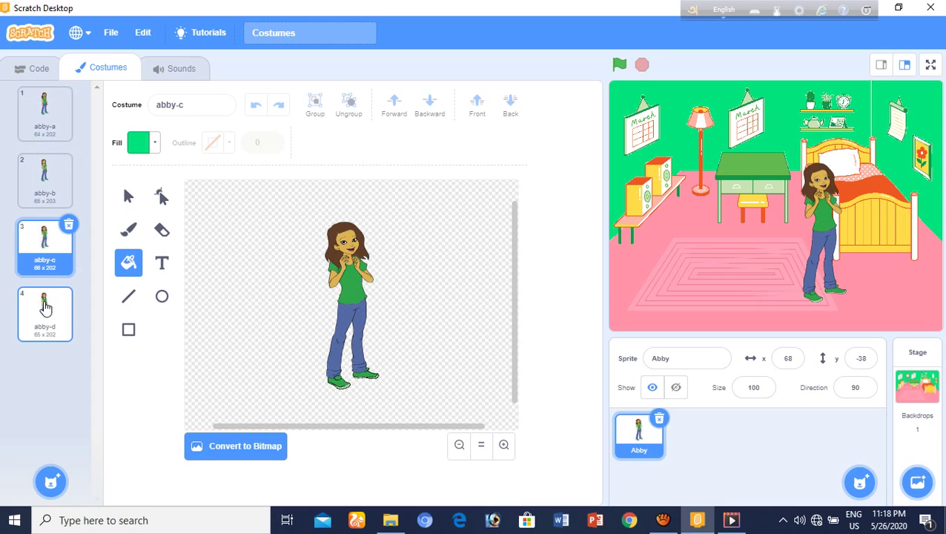
click(44, 306)
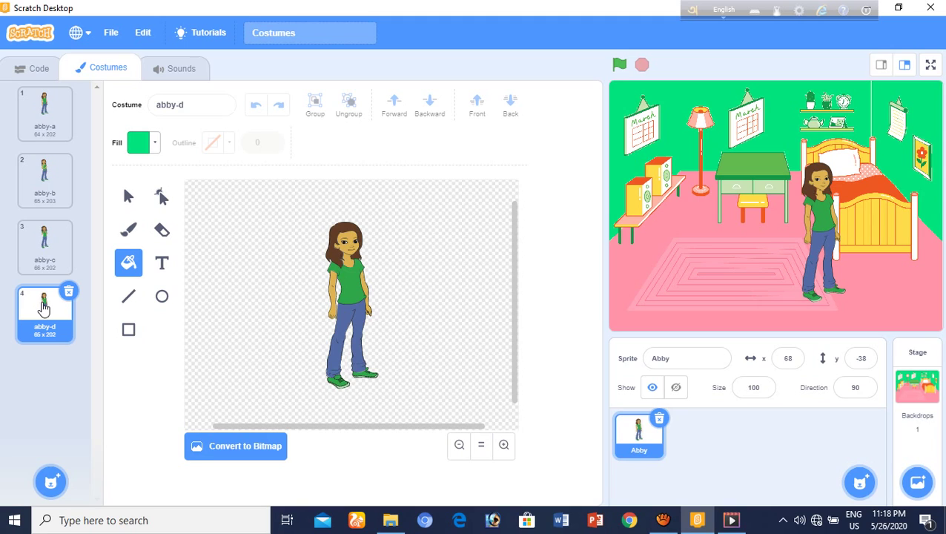
click(37, 255)
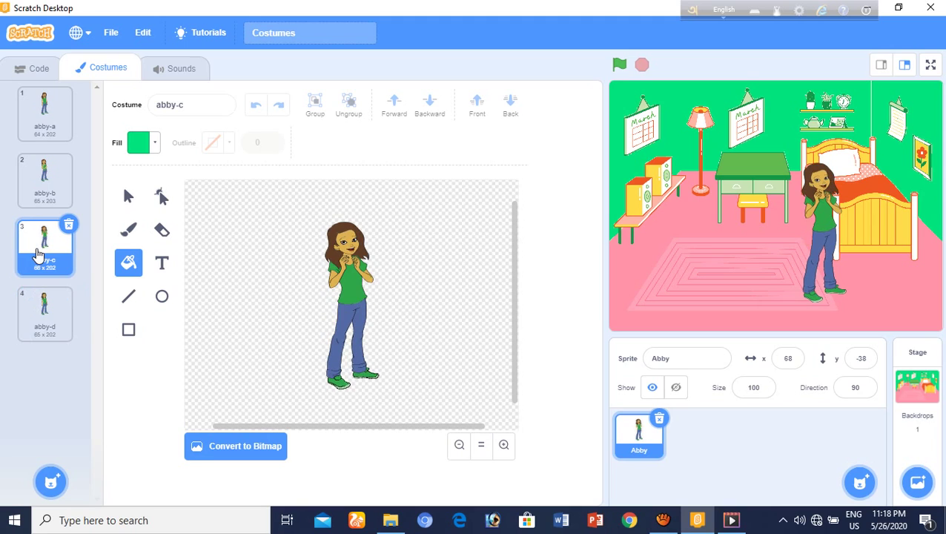
click(50, 196)
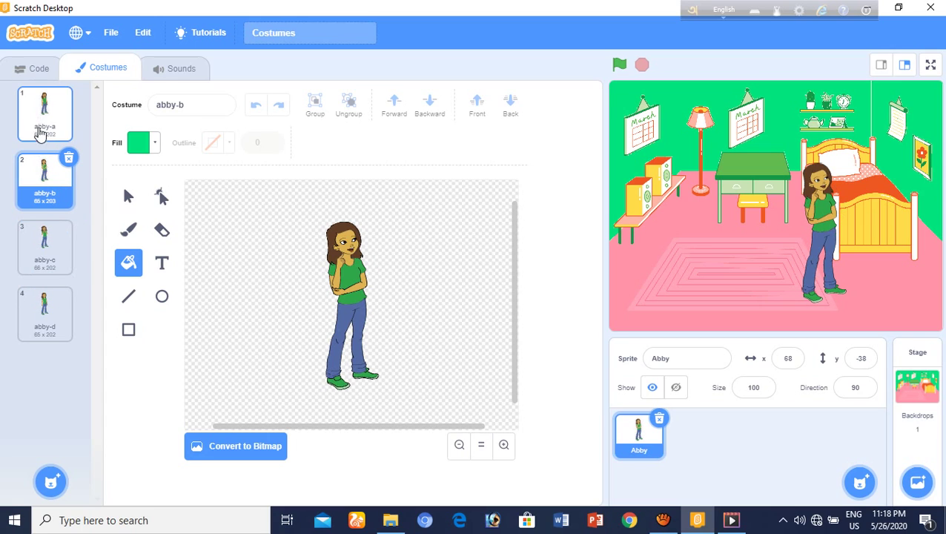
click(41, 123)
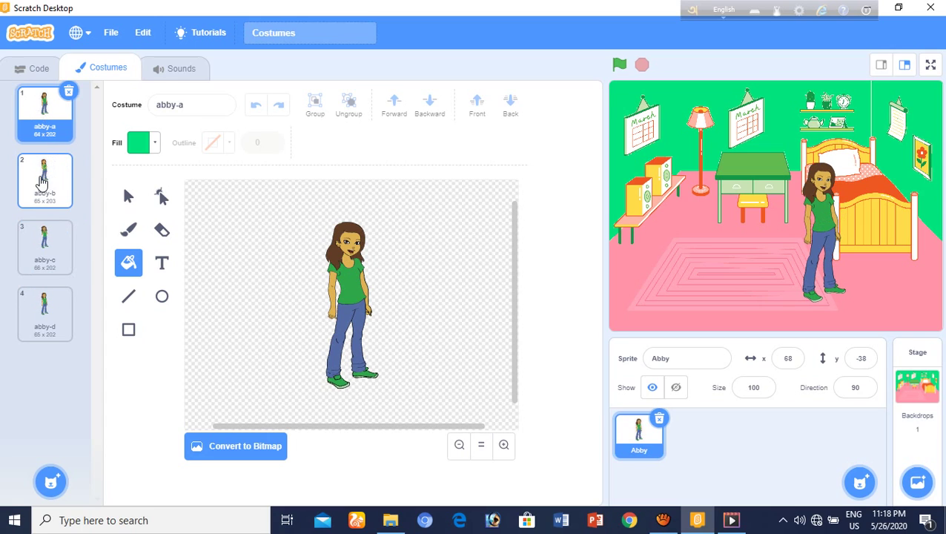
click(39, 170)
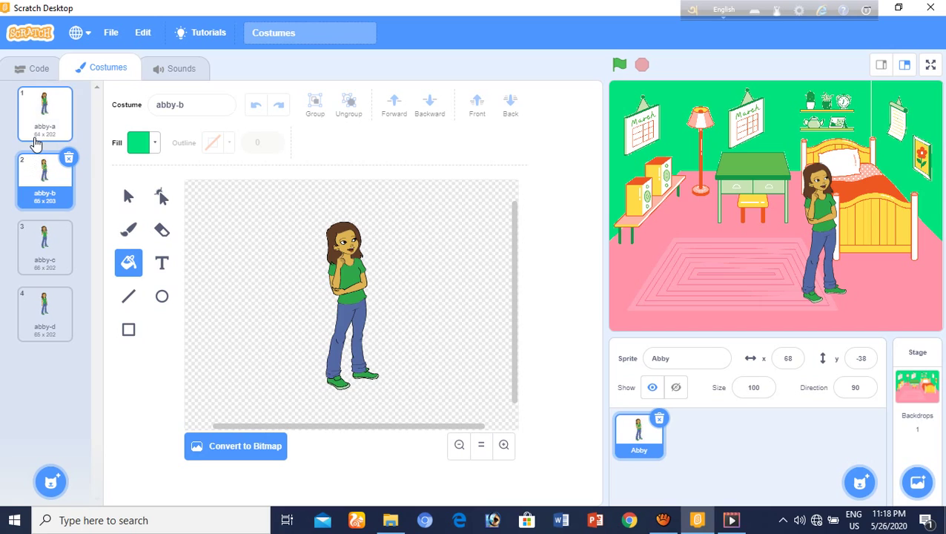
click(37, 133)
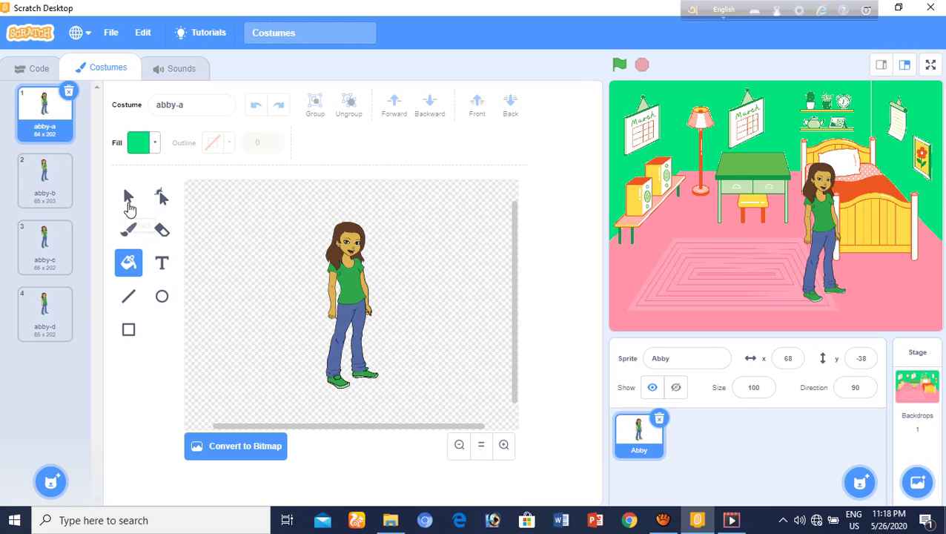
- Switch to the Select tool and shift the black outline of Abby's hanging arm slightly in abby-a
click(129, 208)
drag(307, 288, 341, 324)
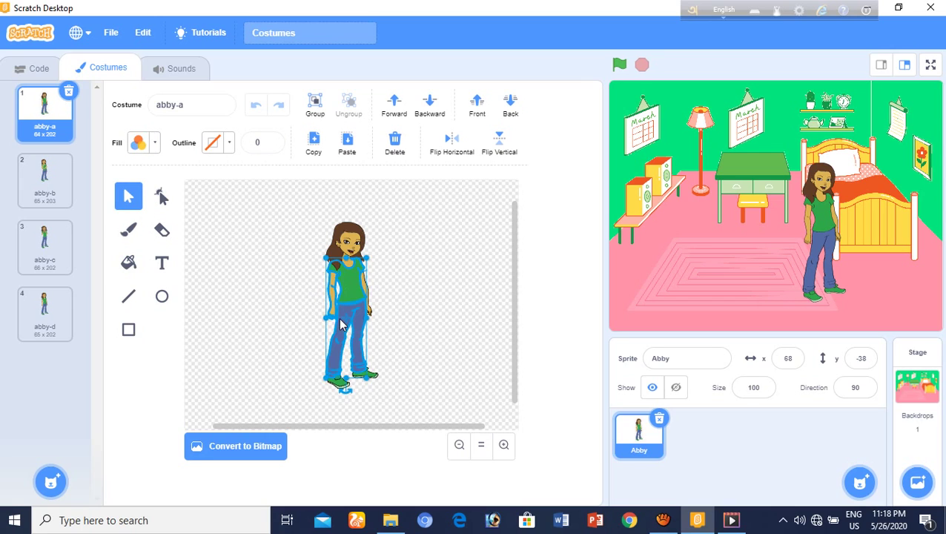
click(272, 344)
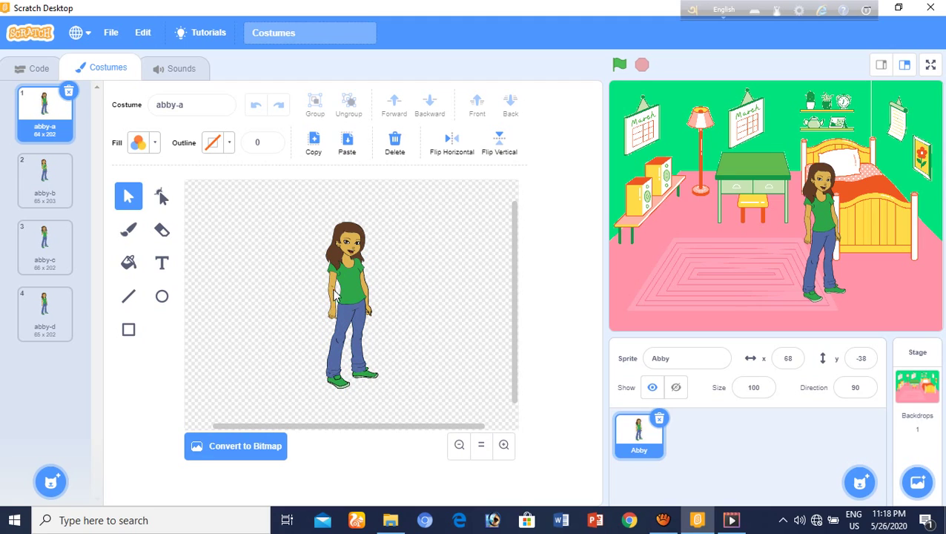
click(335, 289)
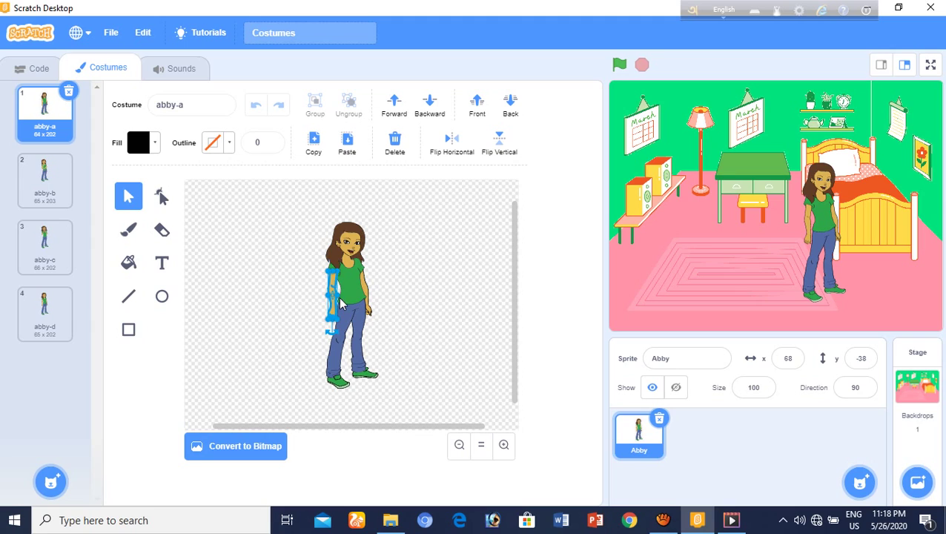
mouse_move(334, 293)
mouse_down()
mouse_move(324, 315)
mouse_move(333, 285)
mouse_up()
click(292, 323)
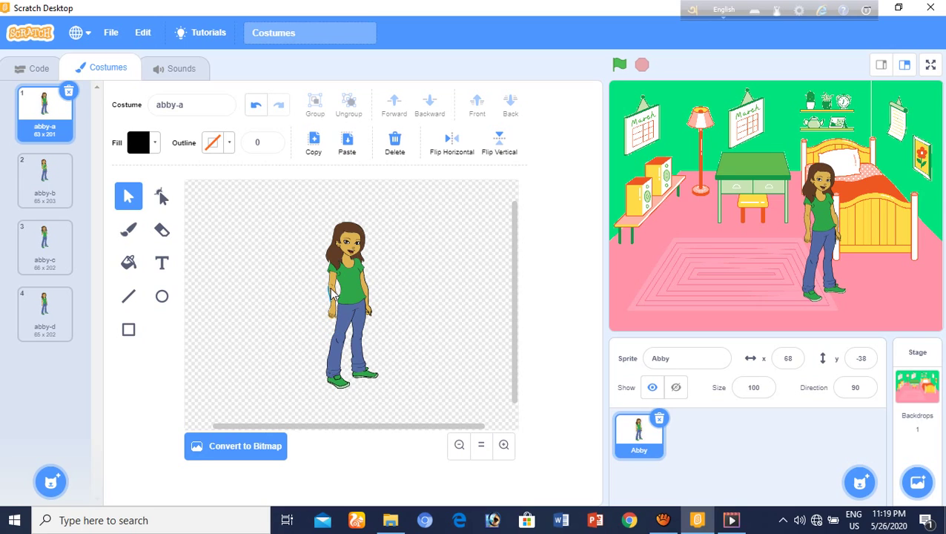
- Detach the arm's skin-coloured shape, rotate it nearly horizontal and place it across Abby's chest
drag(334, 295, 302, 303)
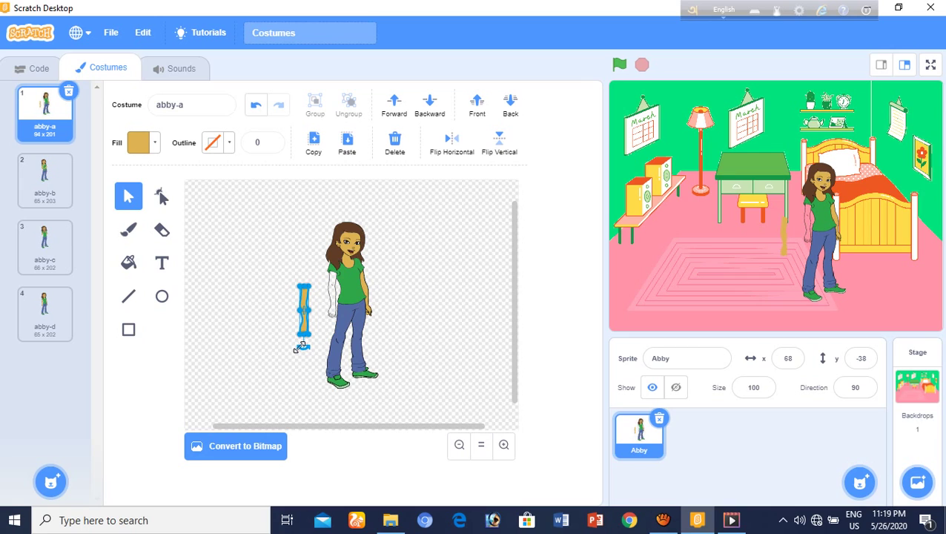
drag(304, 348, 361, 270)
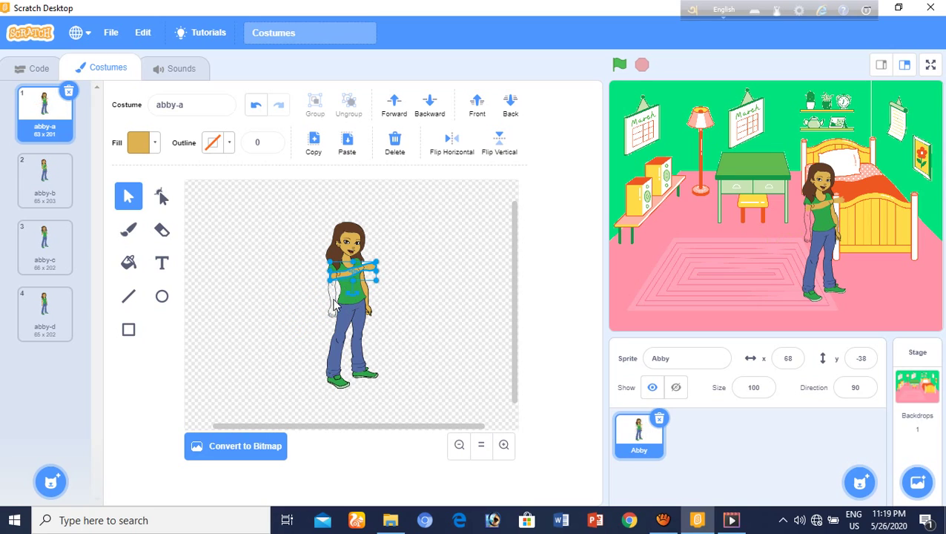
click(297, 322)
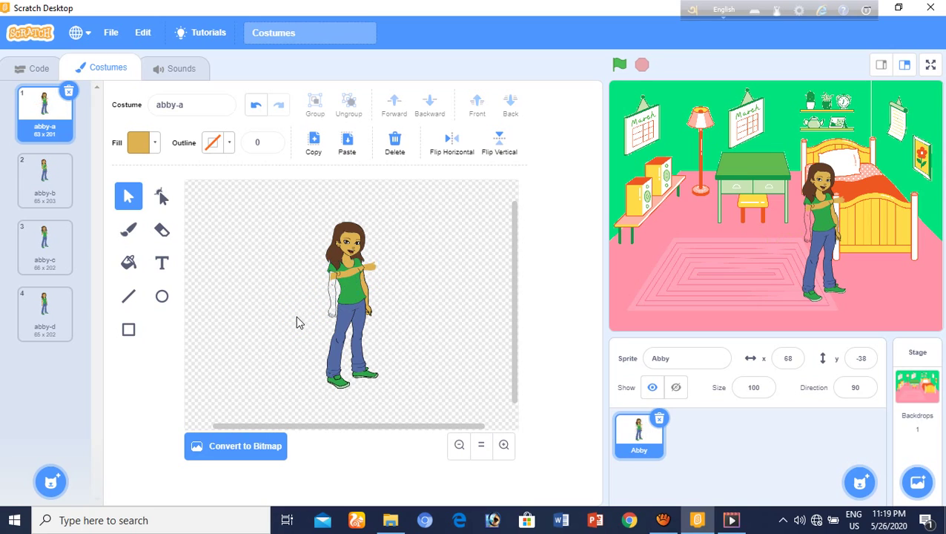
click(341, 276)
click(344, 271)
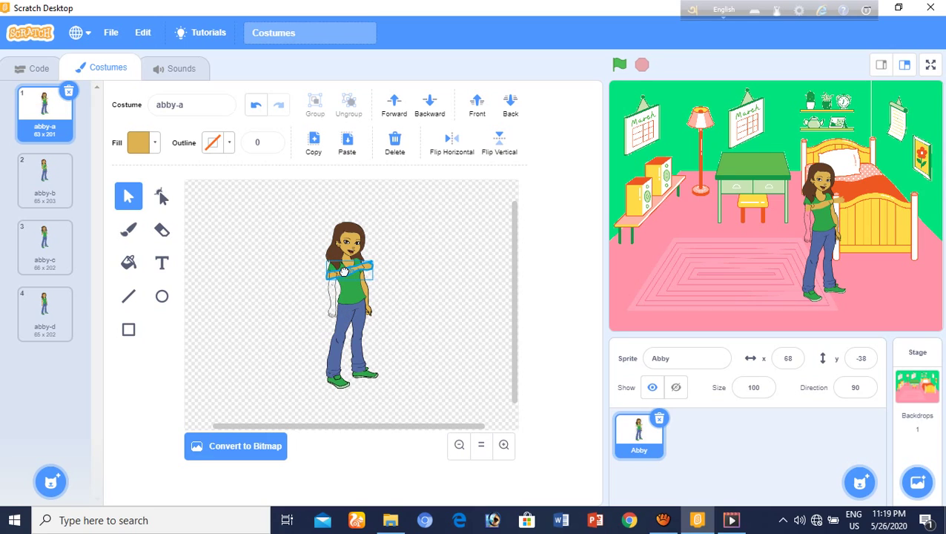
click(315, 304)
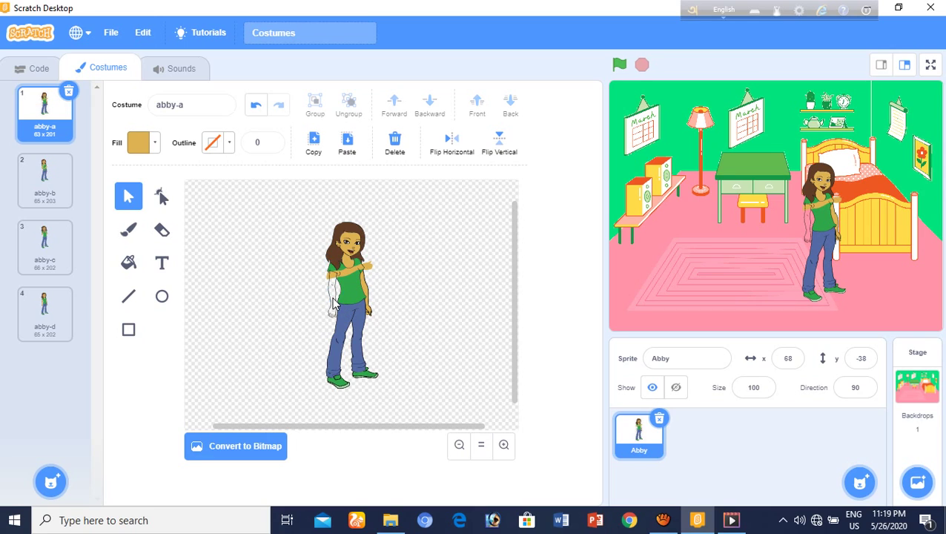
- Rotate the empty black arm outline and reposition it over the raised arm across Abby's chest
click(330, 299)
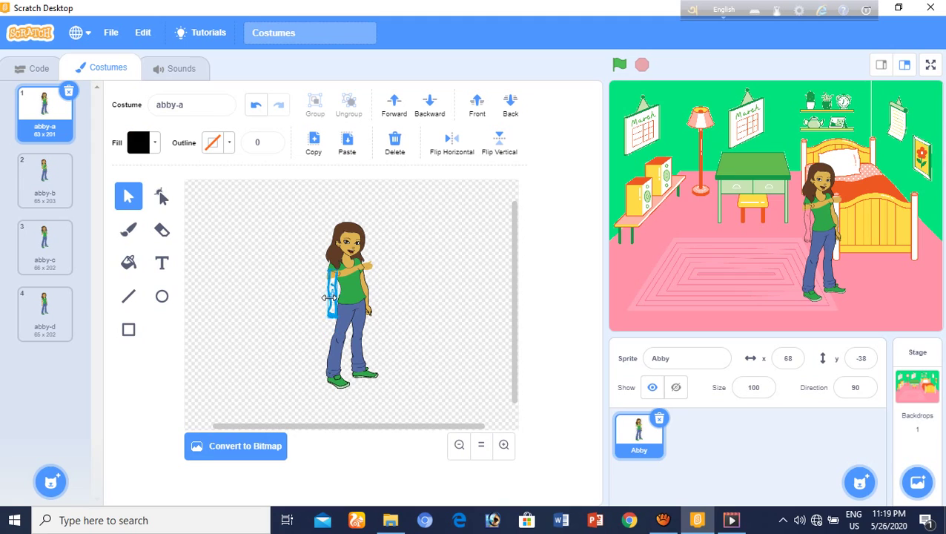
mouse_move(329, 302)
mouse_down()
mouse_move(338, 332)
mouse_move(361, 311)
mouse_move(368, 272)
mouse_move(313, 309)
mouse_up()
click(319, 309)
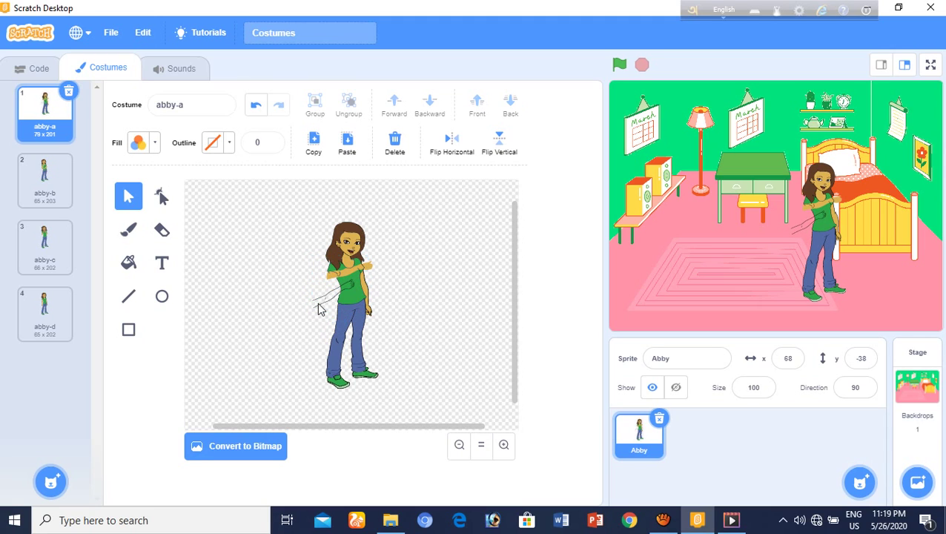
drag(325, 304, 322, 276)
click(336, 276)
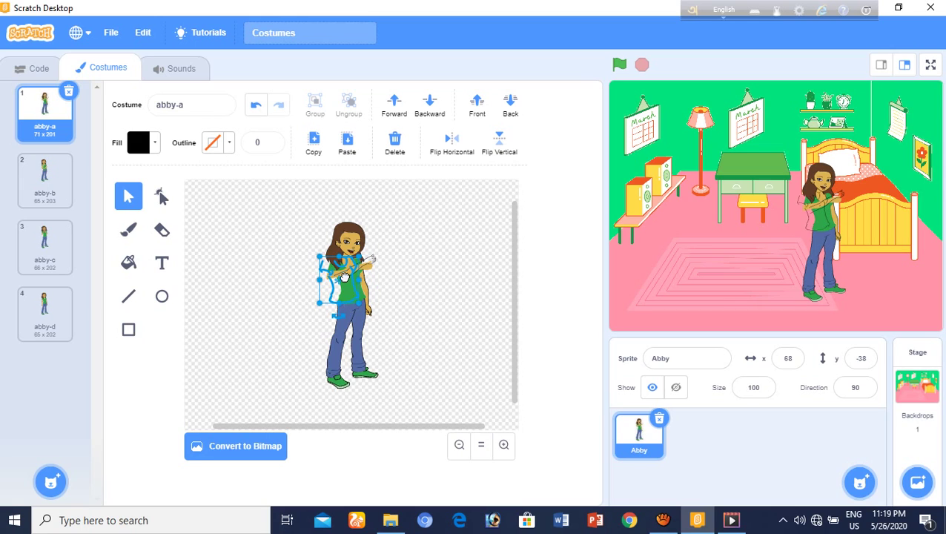
click(363, 268)
click(444, 356)
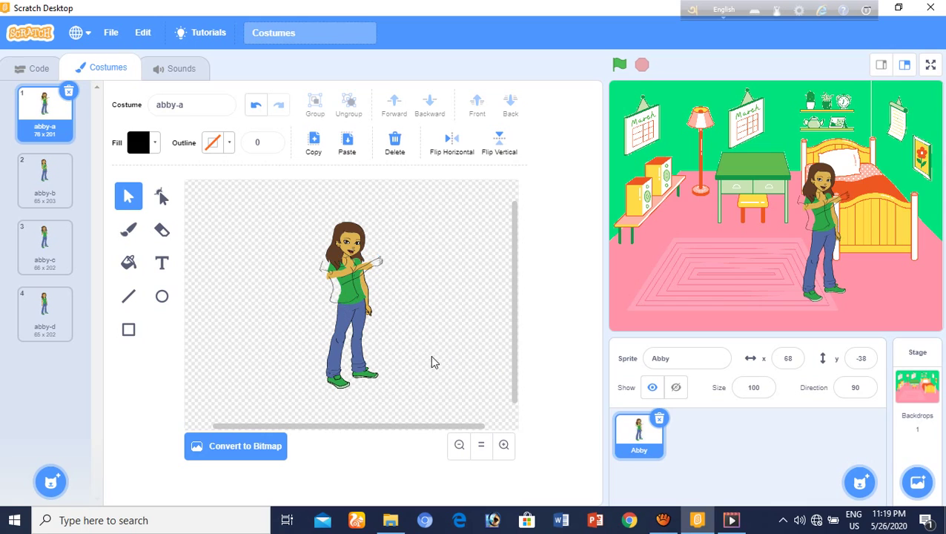
- Move the trousers' black outline beside Abby and pull one shoe's green shape away beneath that outline
click(354, 341)
drag(351, 307, 439, 329)
click(486, 254)
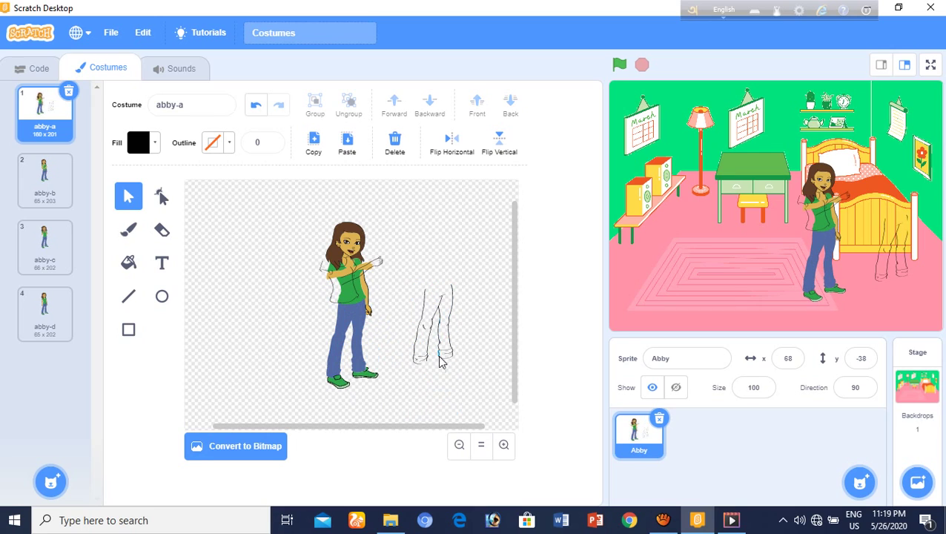
click(372, 375)
drag(372, 376, 424, 394)
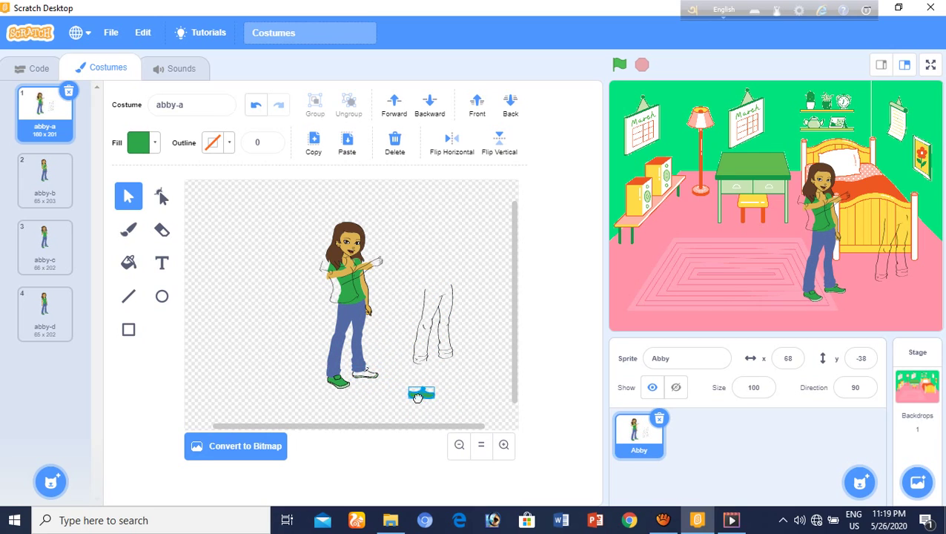
- Pull the black outline and the green shape of Abby's other shoe off her foot in abby-a
click(336, 383)
drag(336, 383, 277, 385)
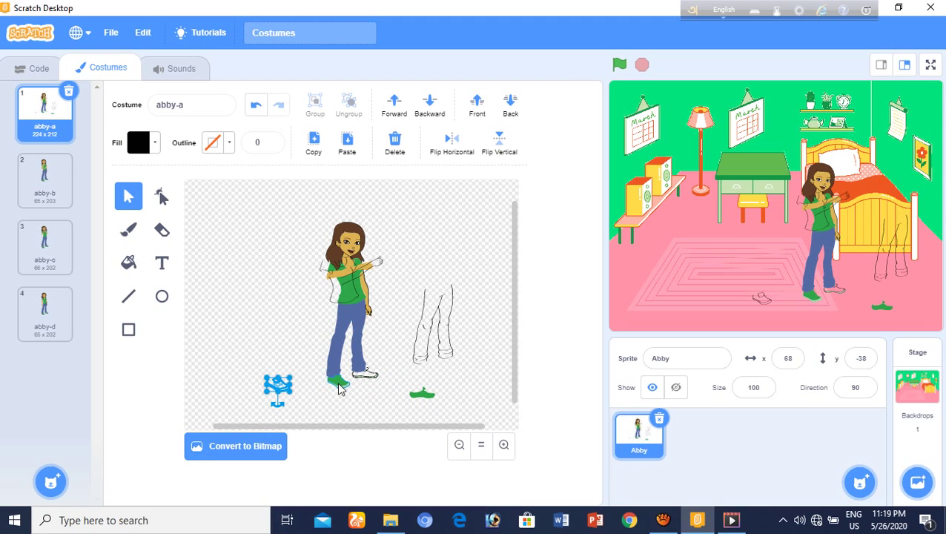
click(360, 395)
drag(361, 397, 378, 411)
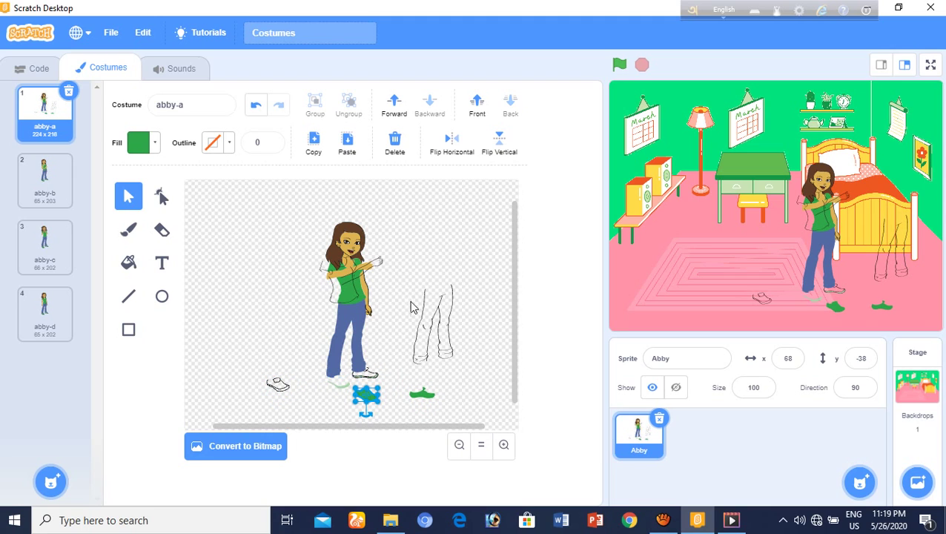
- Move Abby's brown hair shape and her black face outline off the head to opposite sides
drag(385, 213, 420, 225)
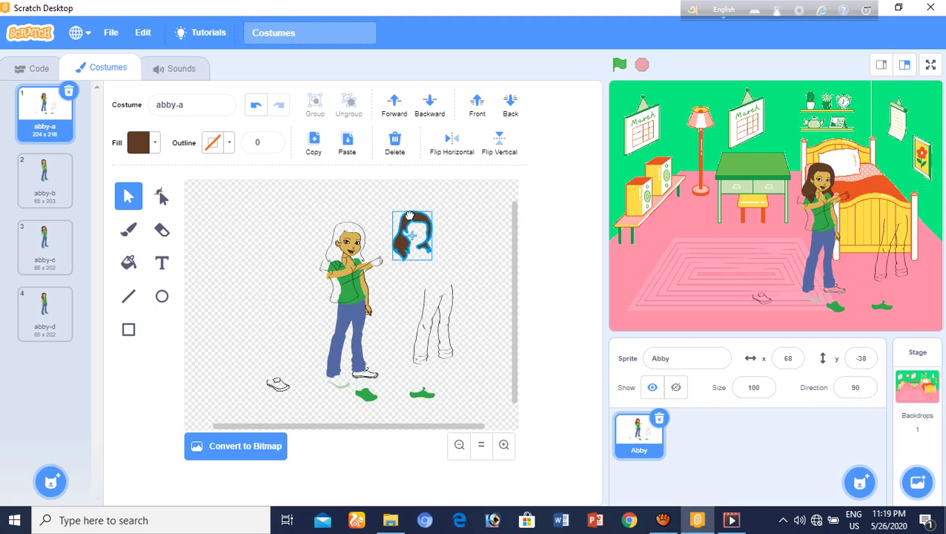
drag(351, 257, 284, 251)
click(293, 320)
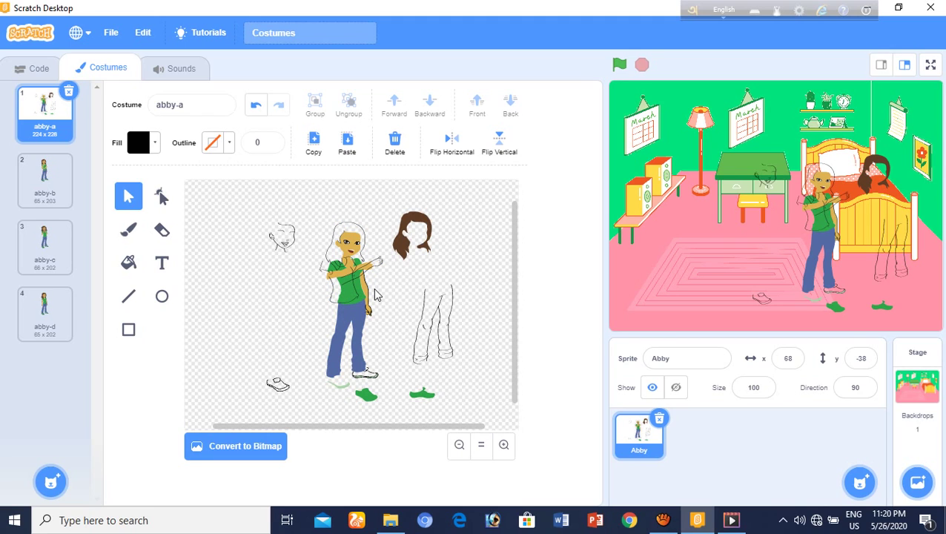
- Put the loose shoe outline, both green shoe shapes and the trousers' outline back in place on Abby's legs and feet
drag(278, 384, 332, 378)
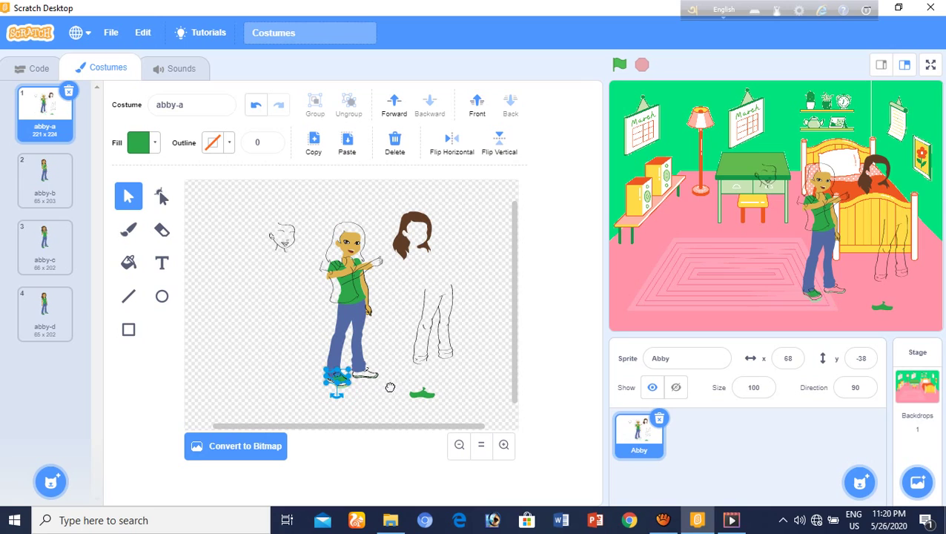
click(393, 391)
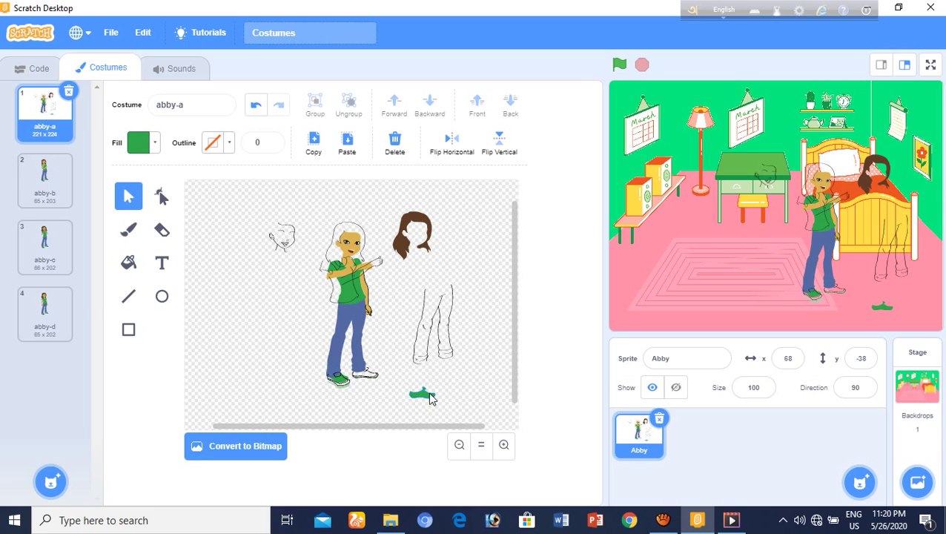
drag(431, 398, 369, 375)
drag(423, 327, 335, 339)
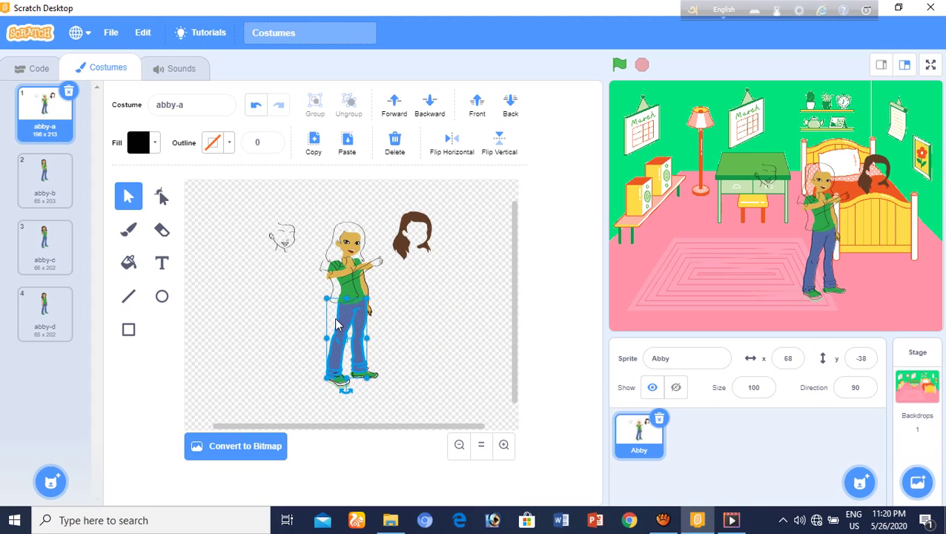
- Realign Abby's green shirt shape and the shirt's black outline so that they match on her torso
click(358, 293)
drag(357, 290, 351, 290)
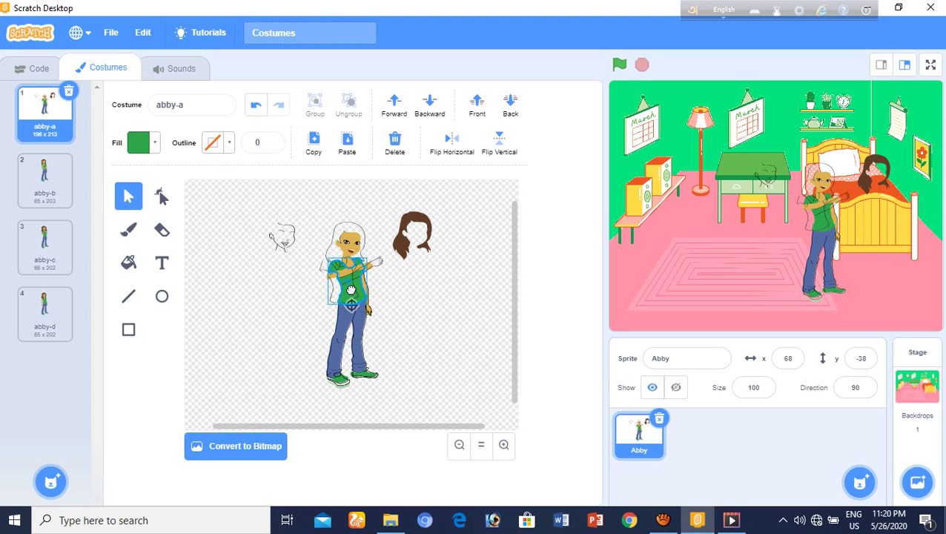
click(401, 296)
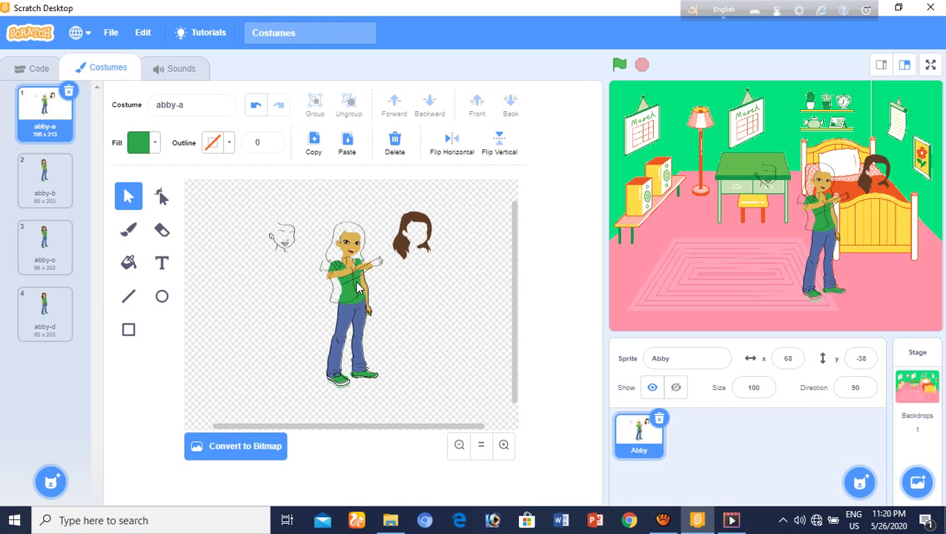
click(344, 298)
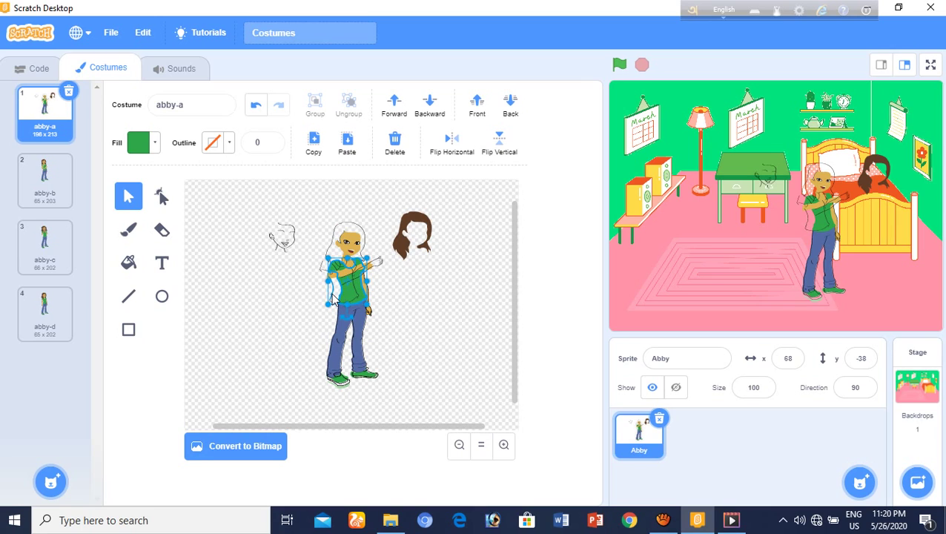
click(334, 299)
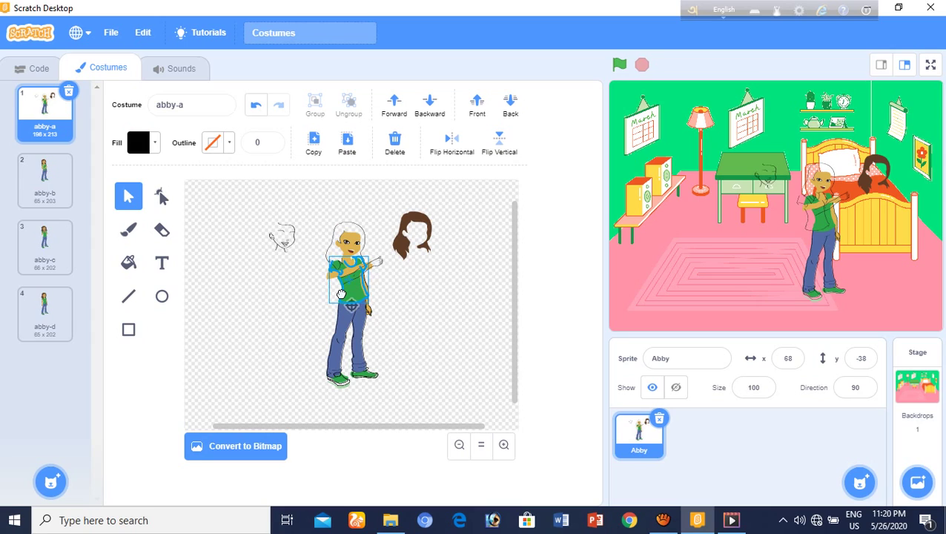
drag(341, 295, 341, 294)
click(399, 293)
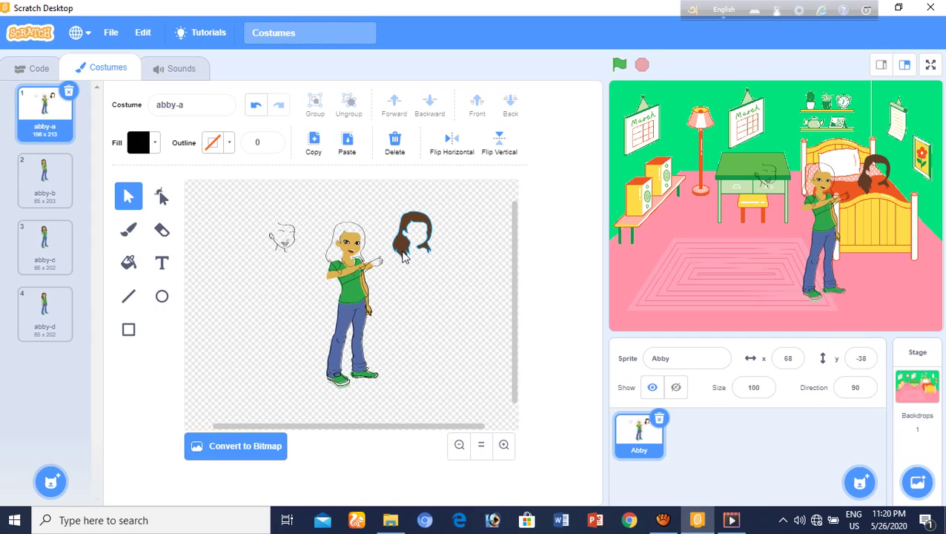
- Move the detached brown hair shape farther away from Abby, into the empty area beside her
drag(412, 224, 385, 228)
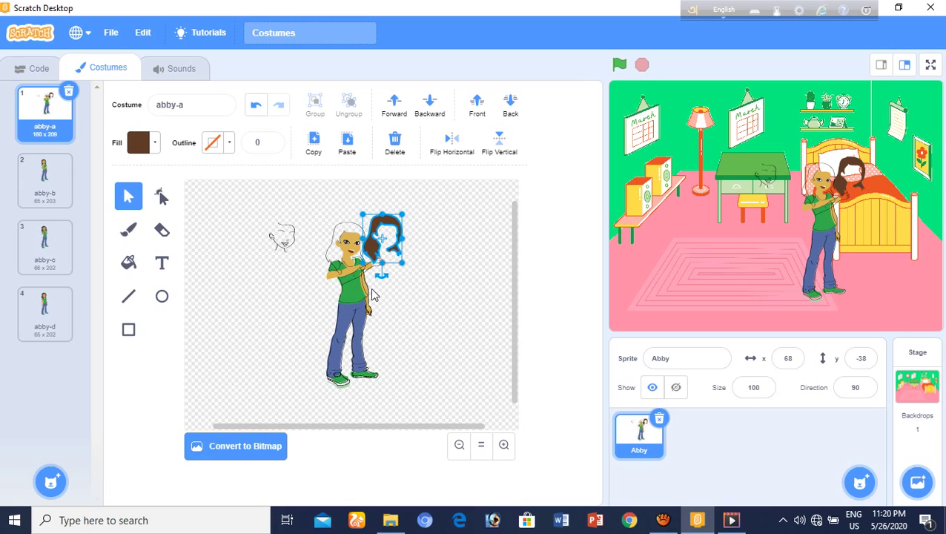
drag(381, 230, 444, 243)
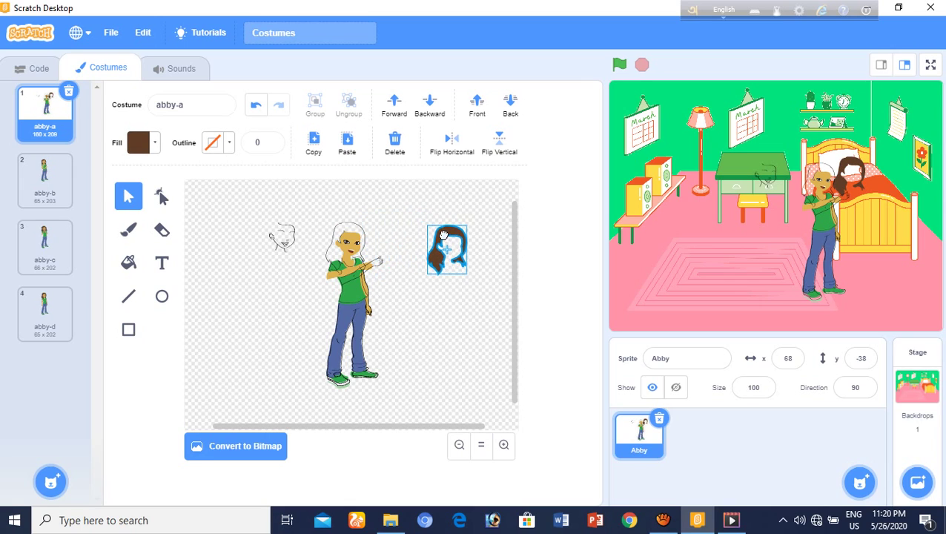
click(407, 268)
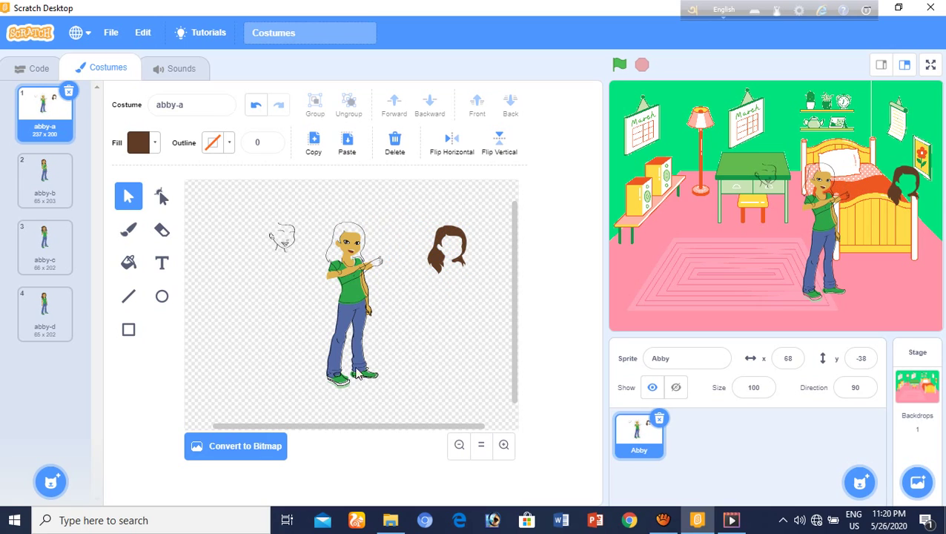
- Add the Dani-b costume from the People category of the costume library to the Abby sprite
mouse_move(54, 487)
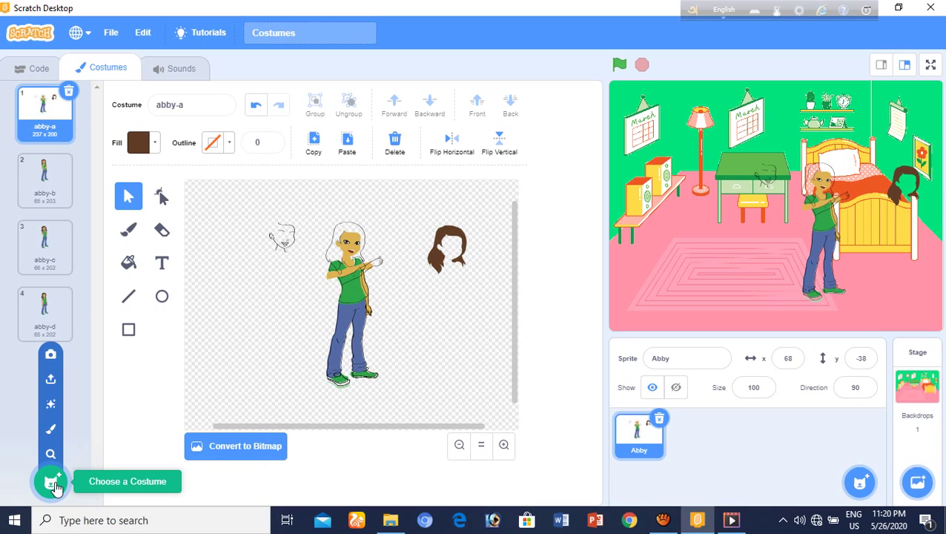
click(54, 485)
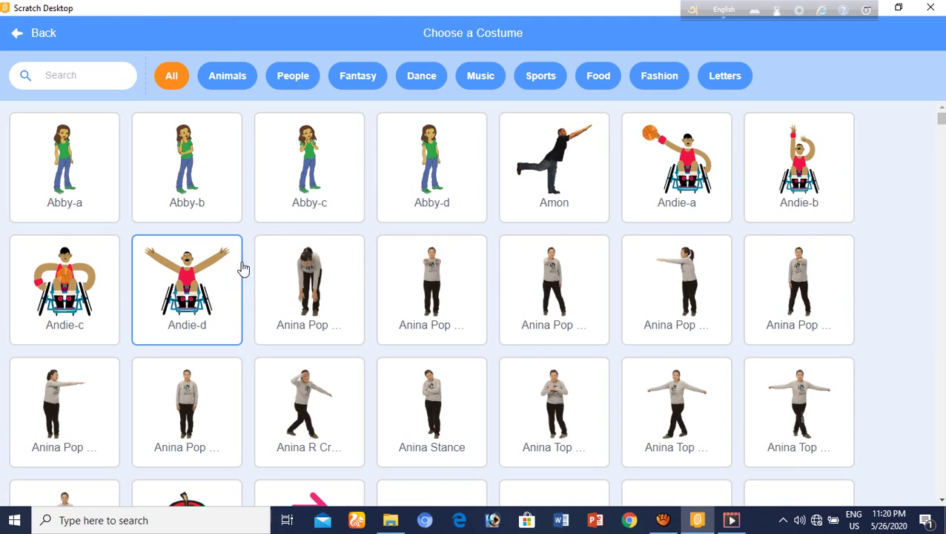
click(300, 81)
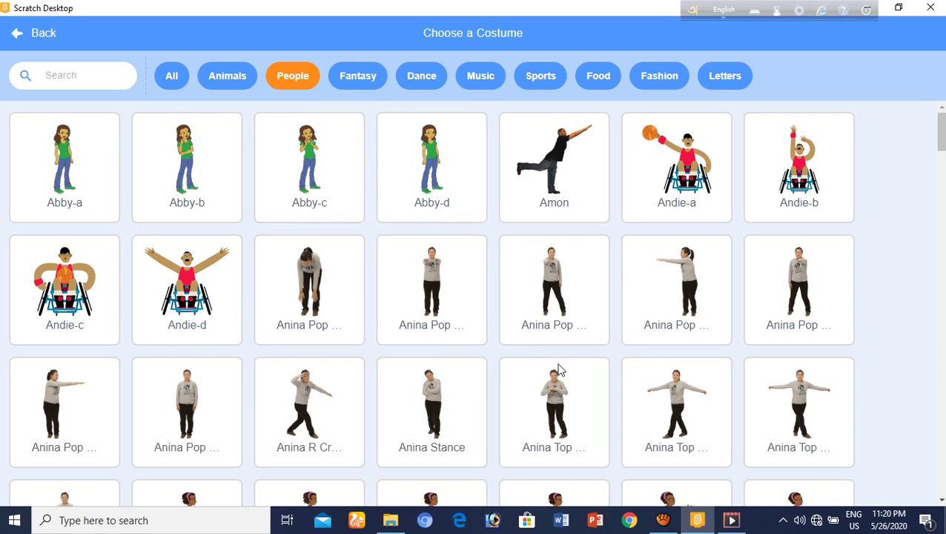
scroll(416, 329, down, 2)
scroll(419, 319, down, 3)
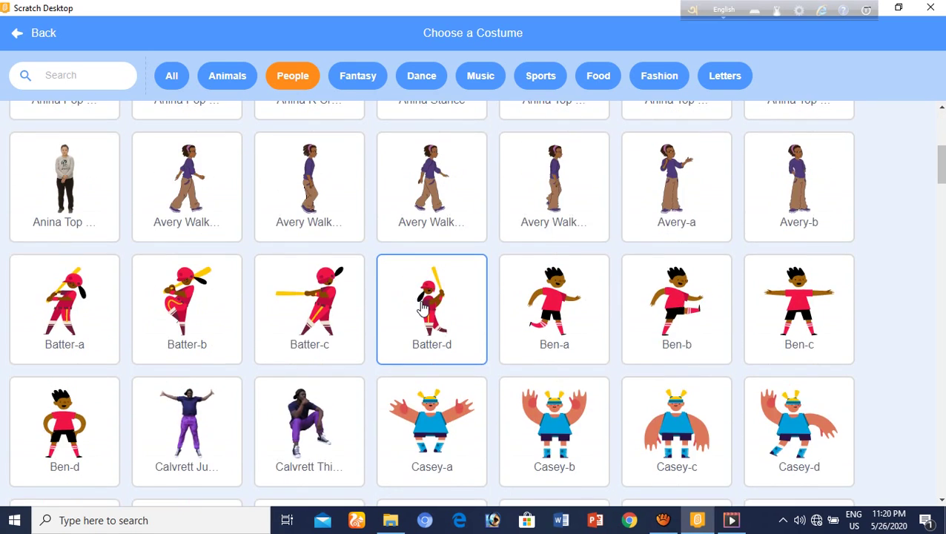
scroll(415, 319, down, 3)
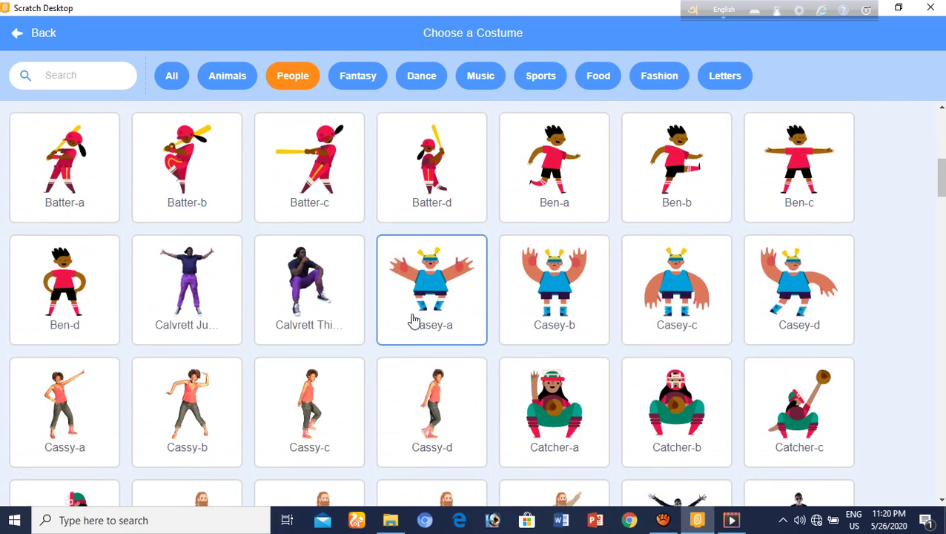
scroll(415, 320, down, 2)
scroll(413, 320, down, 1)
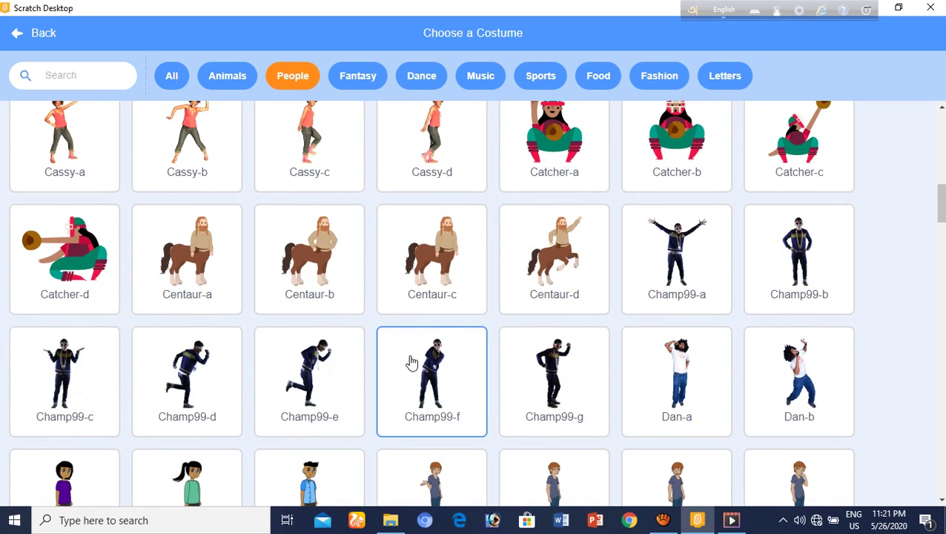
scroll(412, 363, down, 1)
scroll(411, 363, down, 2)
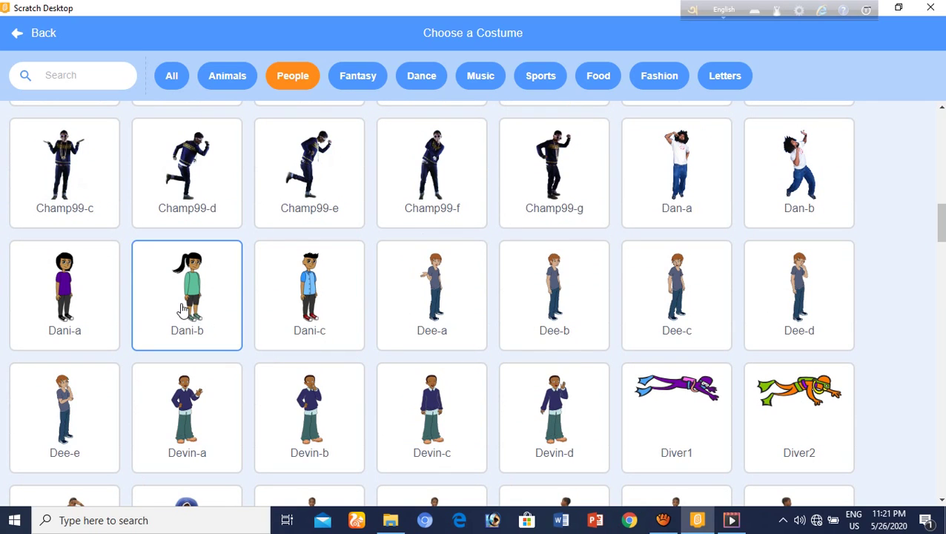
click(200, 310)
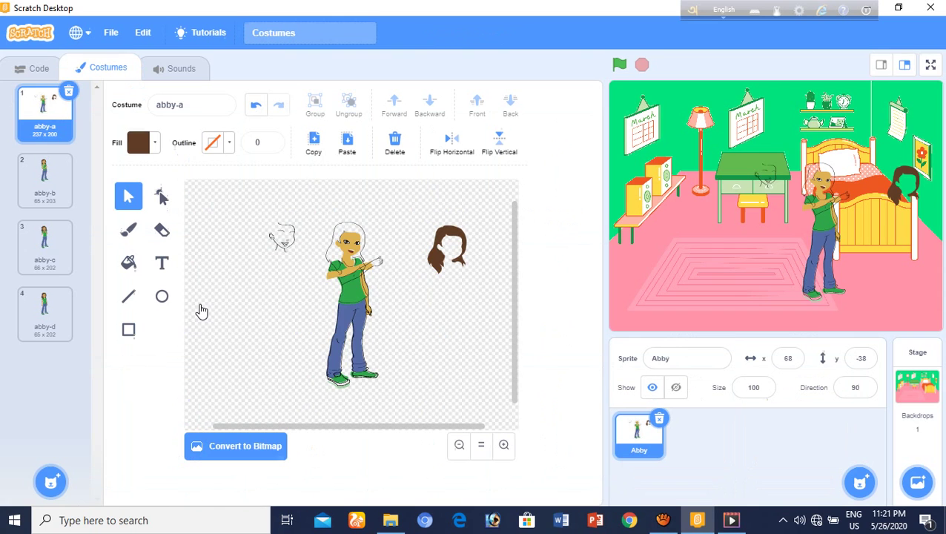
- Copy the ponytailed head group, nudged up slightly, from Dani-b and paste it into the abby-a costume
click(354, 301)
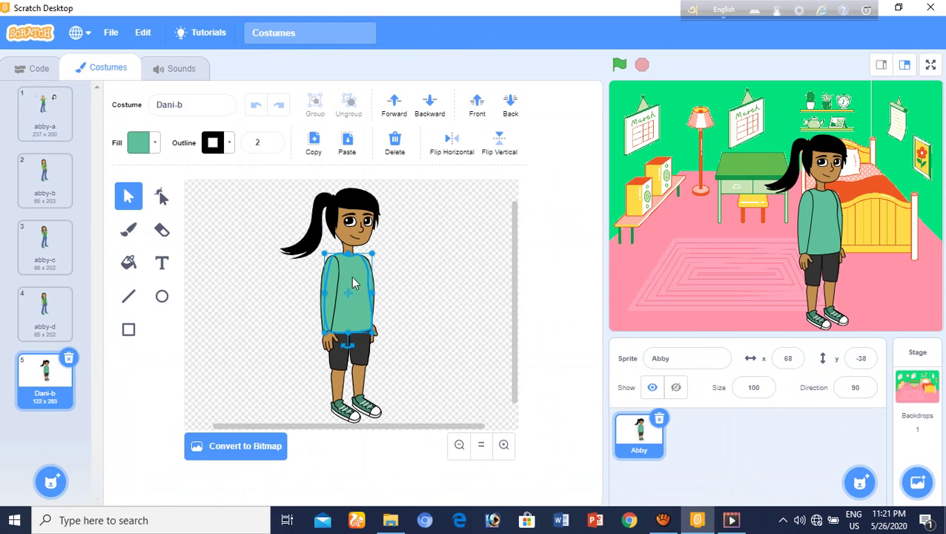
click(334, 197)
mouse_move(335, 197)
mouse_down()
mouse_move(356, 199)
mouse_move(339, 192)
mouse_up()
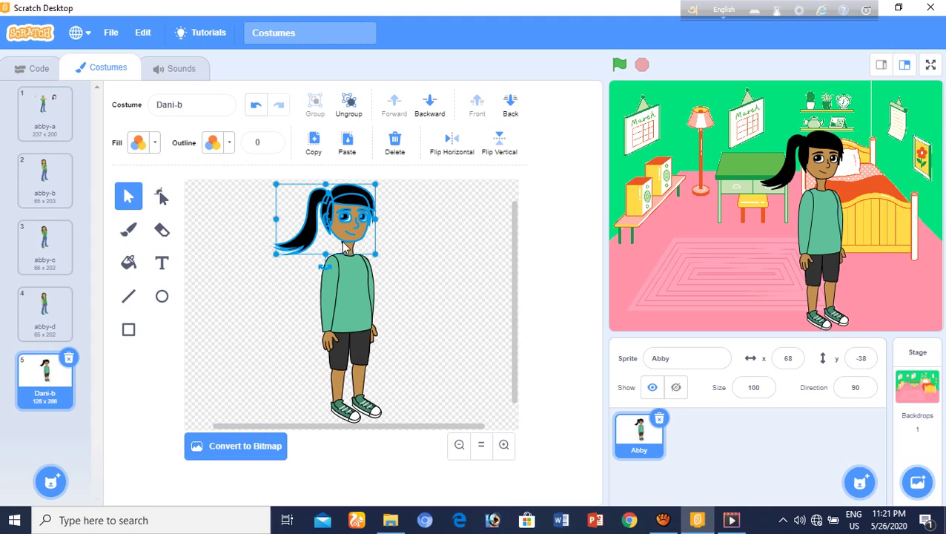
click(315, 144)
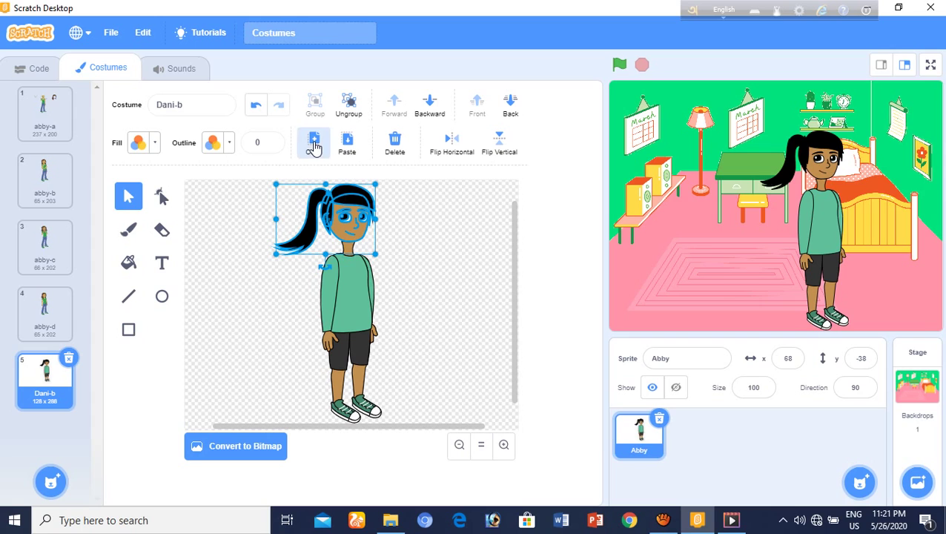
click(32, 115)
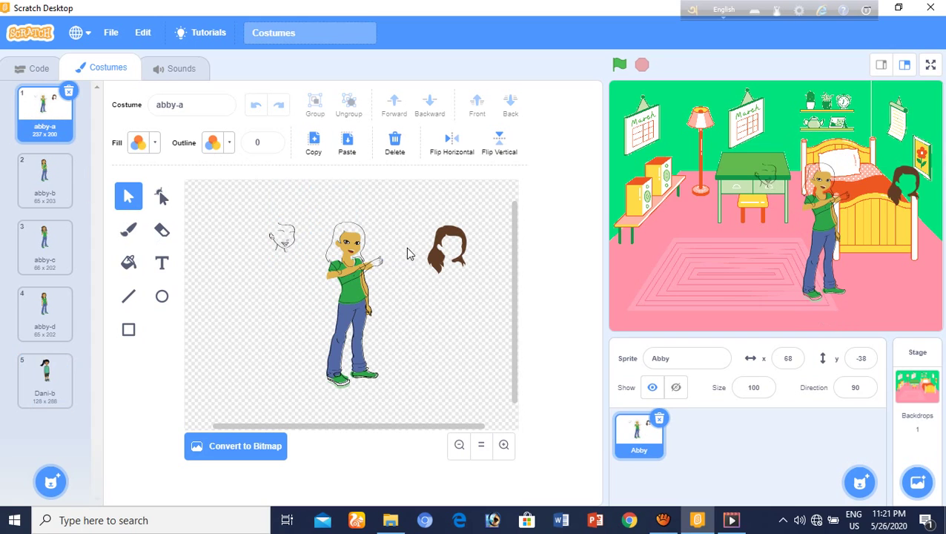
click(347, 144)
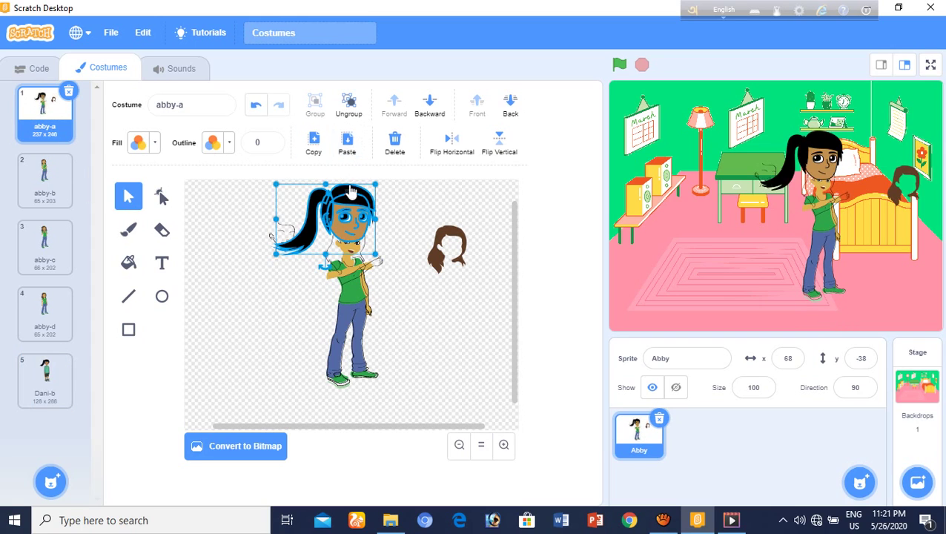
- Shrink the pasted Dani-b head to the size of Abby's head and position it over her face
drag(353, 231, 328, 235)
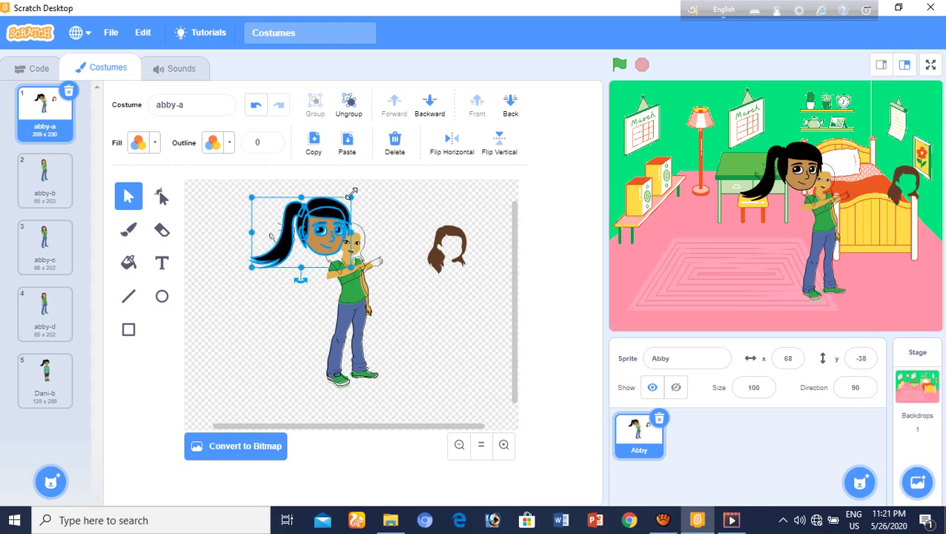
drag(353, 191, 353, 248)
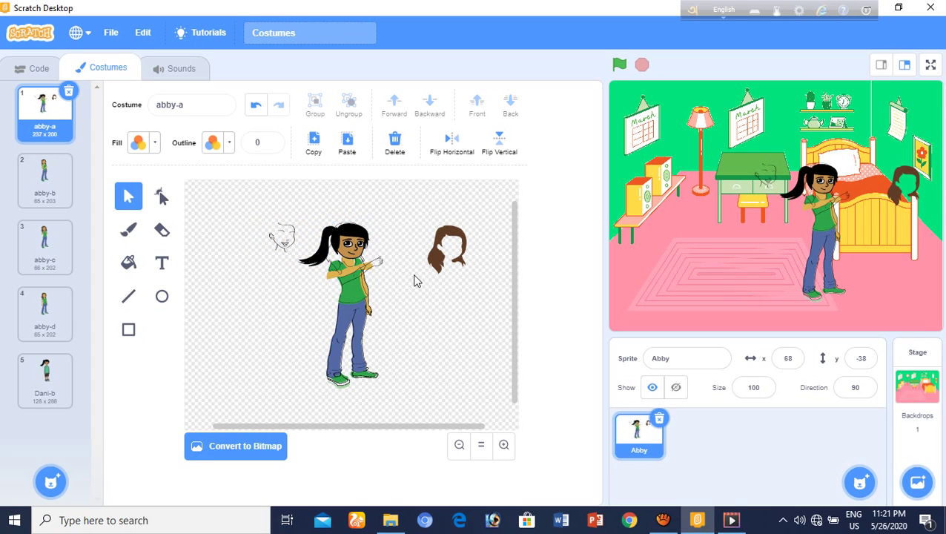
drag(359, 245, 356, 246)
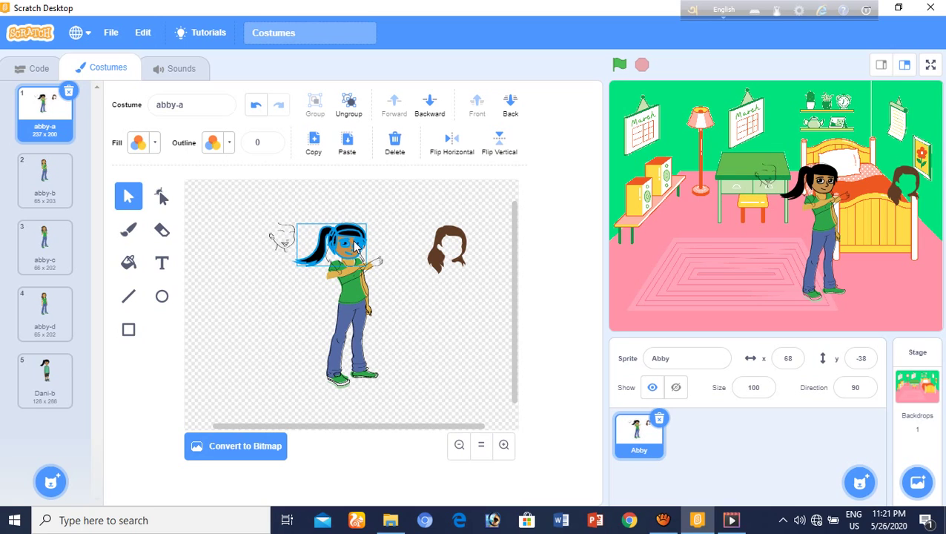
click(385, 234)
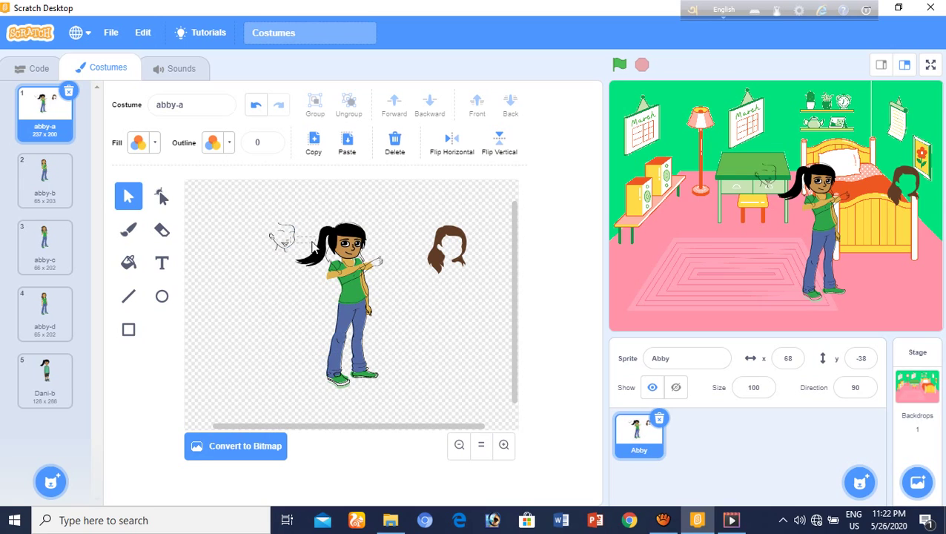
- Delete the loose black face outline and the detached brown hair shape from abby-a
mouse_move(274, 256)
mouse_down()
mouse_move(272, 265)
mouse_move(281, 237)
mouse_move(285, 249)
mouse_up()
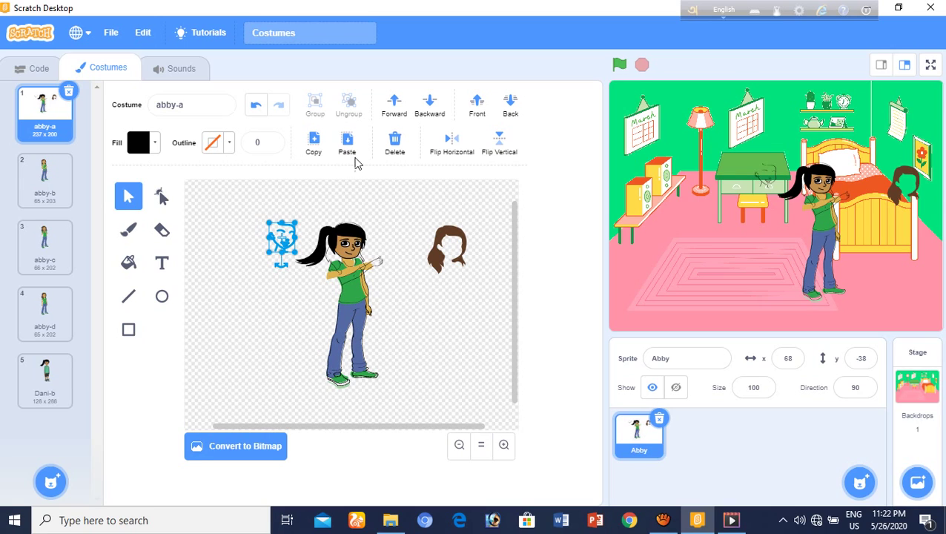
click(401, 149)
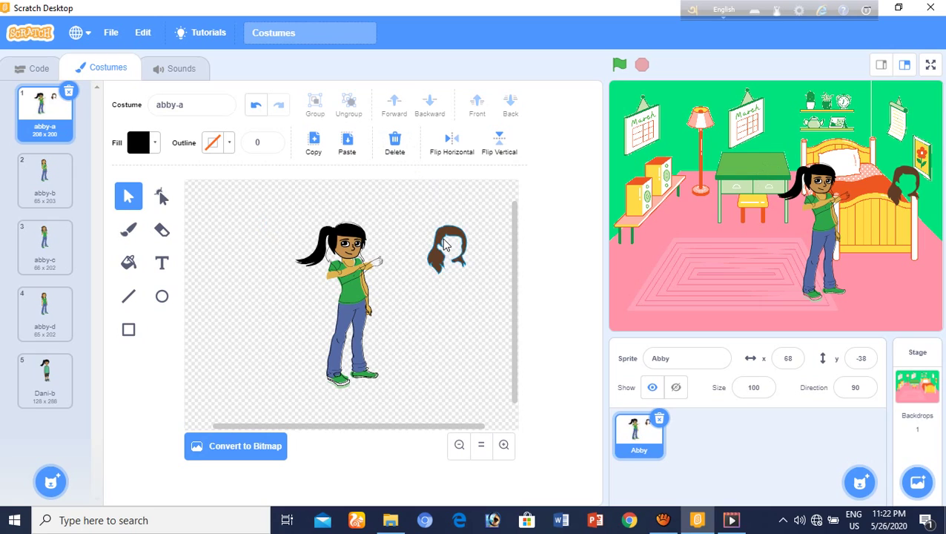
click(442, 238)
click(400, 149)
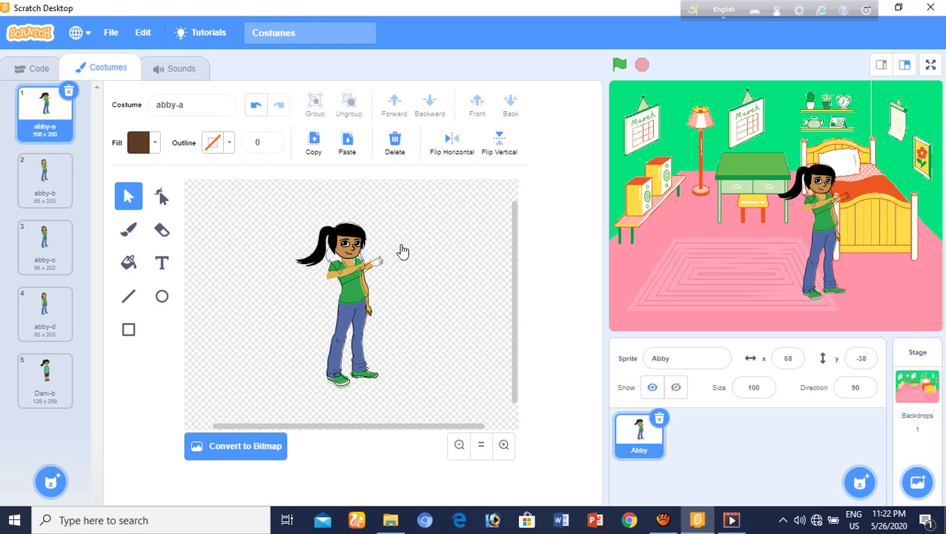
- Delete the loose black outline around the raised forearm in the abby-a costume
click(355, 276)
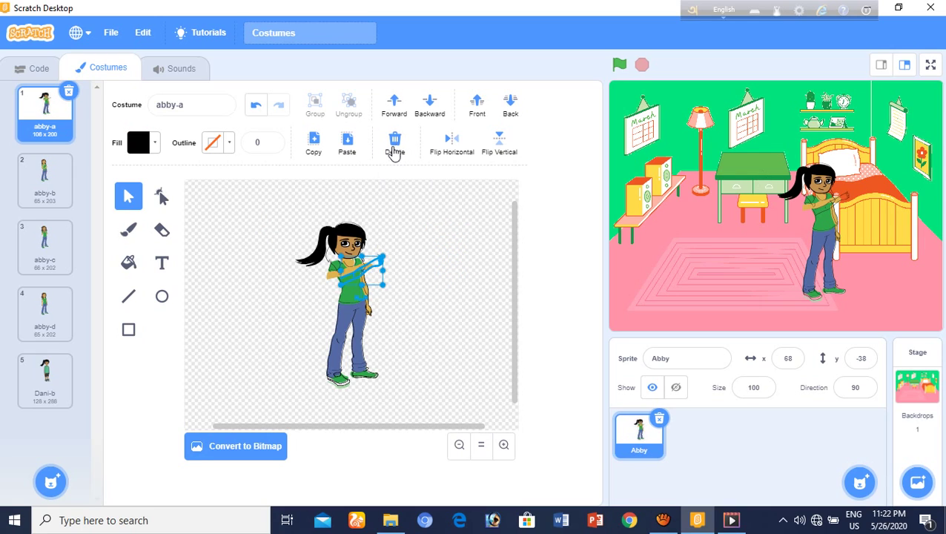
click(373, 223)
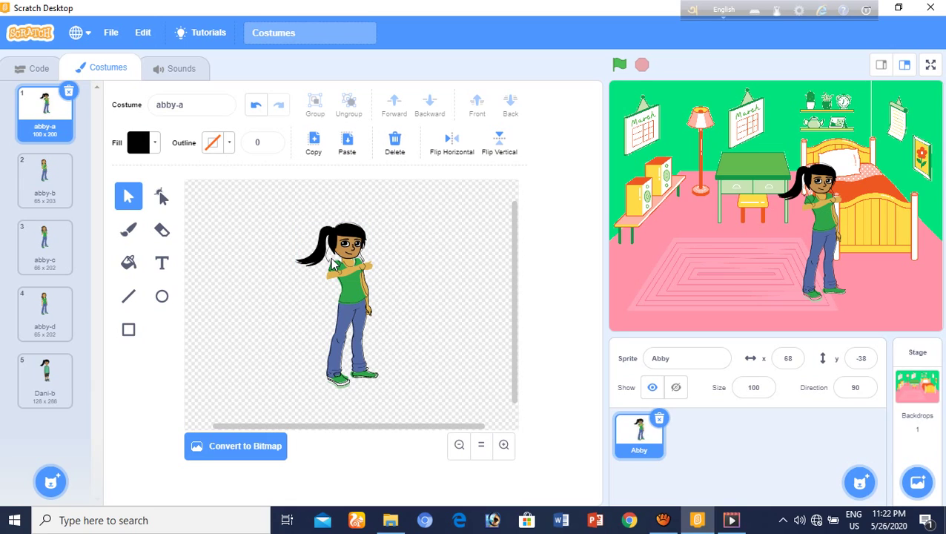
drag(328, 257, 296, 222)
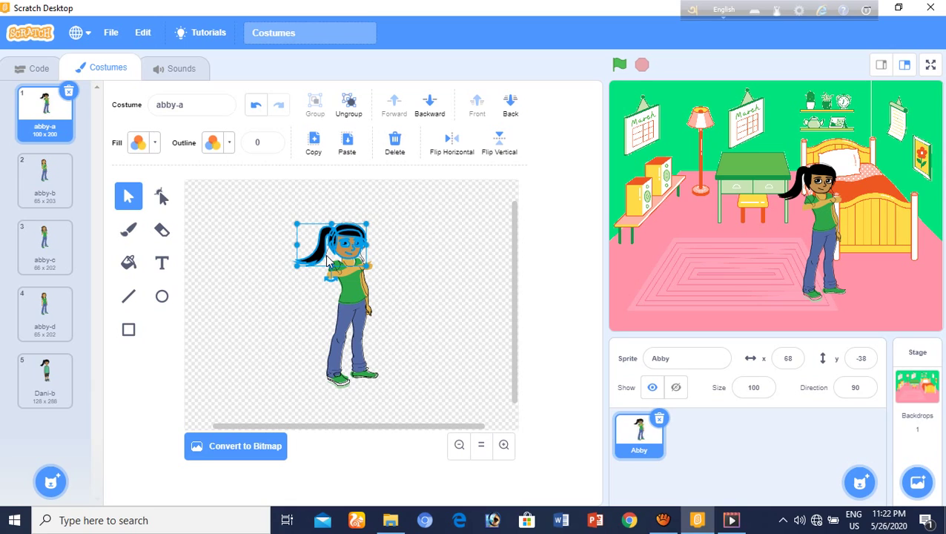
click(395, 242)
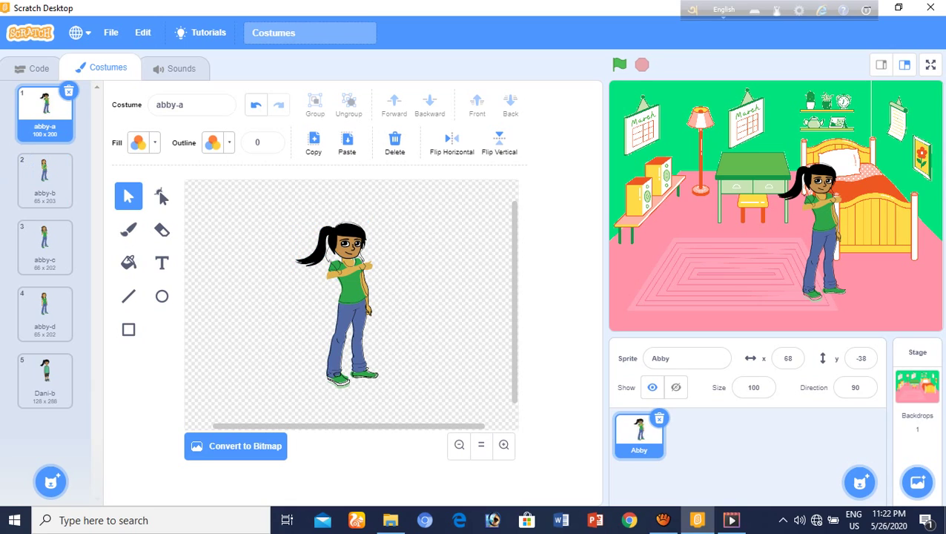
- Switch to the Dani-b costume and lower its head group slightly to close up the neck
click(38, 178)
click(63, 261)
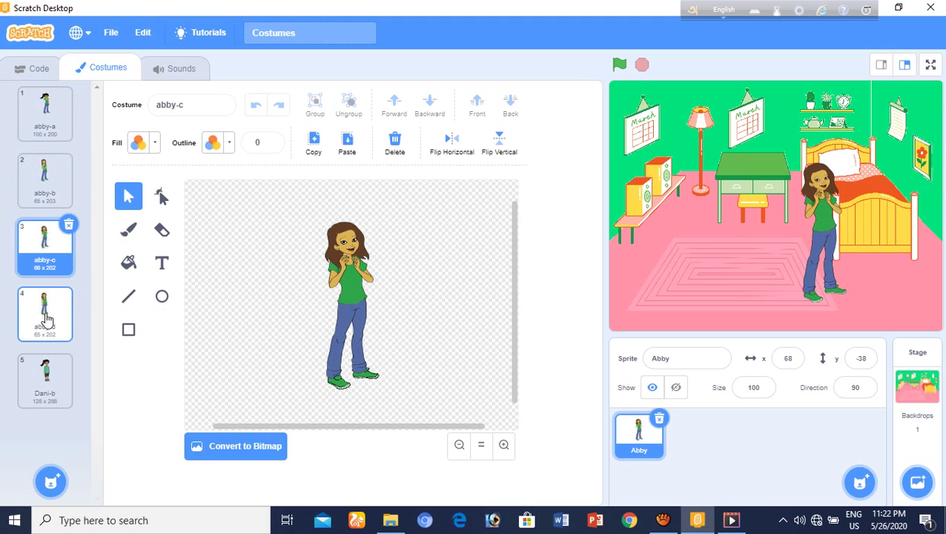
click(47, 311)
click(58, 376)
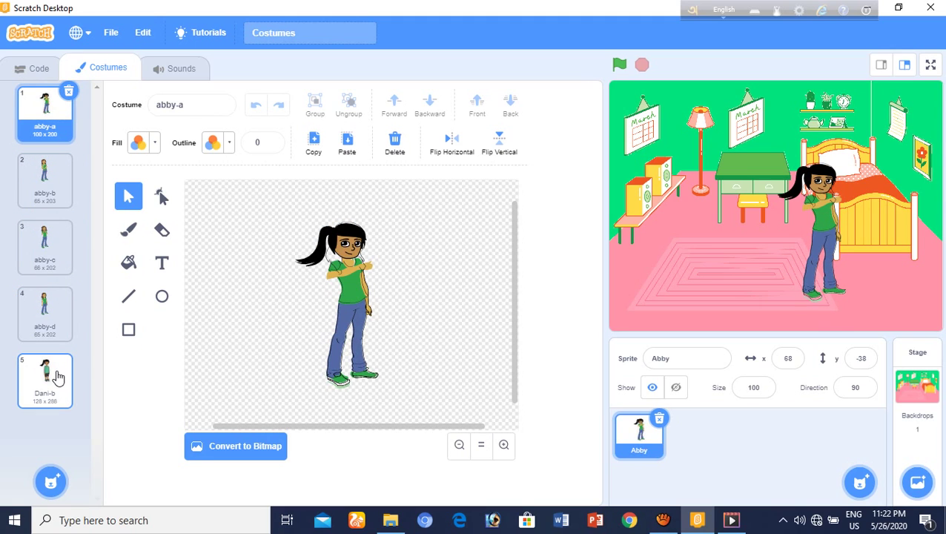
click(339, 215)
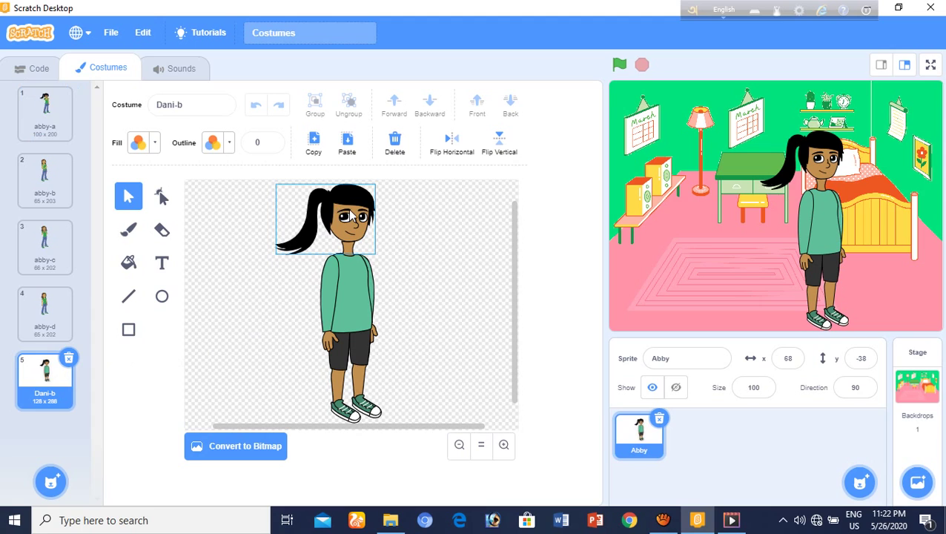
mouse_move(348, 210)
mouse_down()
mouse_move(348, 223)
mouse_move(346, 201)
mouse_move(349, 223)
mouse_up()
click(385, 228)
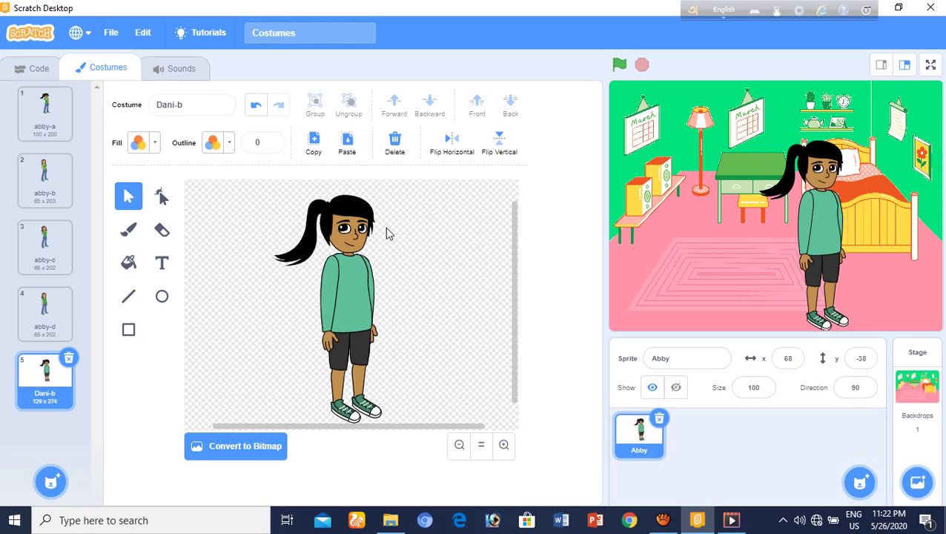
- Raise Dani-b's lower body so the shorts tuck under the sweater and the figure gets shorter
drag(364, 383, 325, 333)
click(385, 349)
click(393, 310)
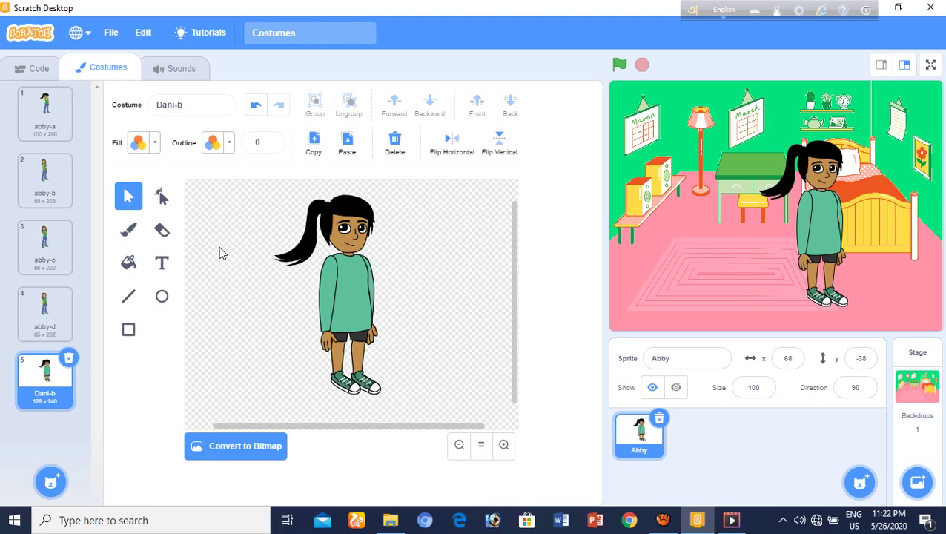
- Shrink Dani-b's head group, ponytail included, and reposition it on the neck above the sweater
click(318, 242)
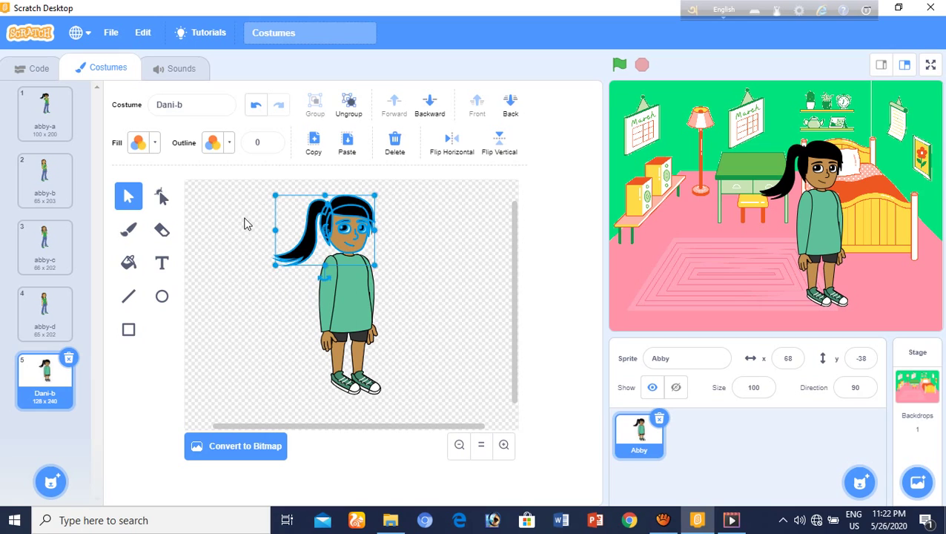
click(247, 220)
click(317, 217)
drag(274, 195, 287, 213)
drag(339, 232, 342, 230)
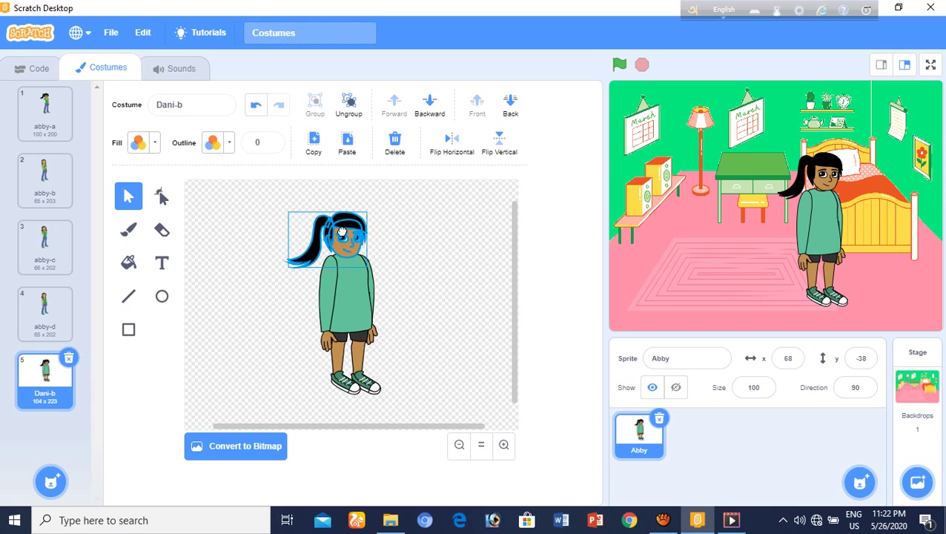
click(395, 265)
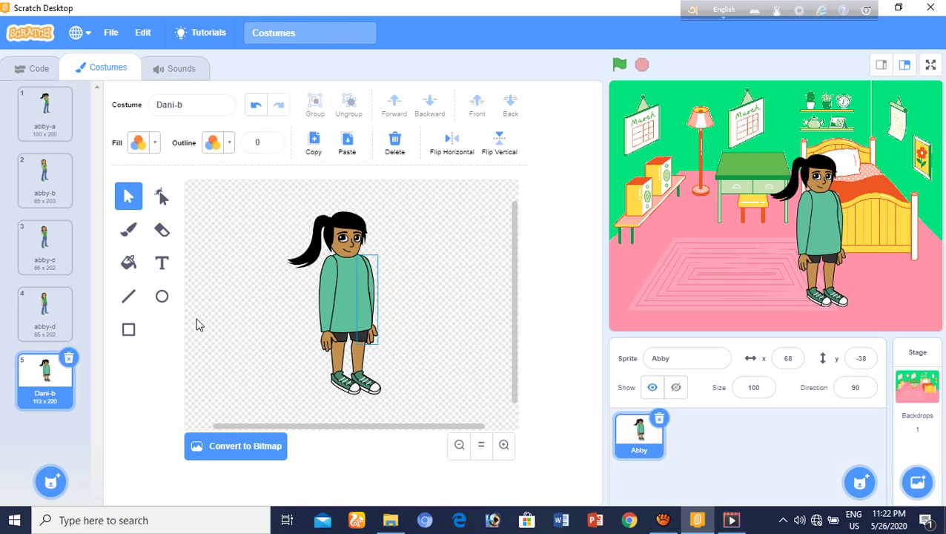
- Switch to the abby-b costume and flip the whole figure horizontally and back, two times over
click(63, 326)
click(61, 261)
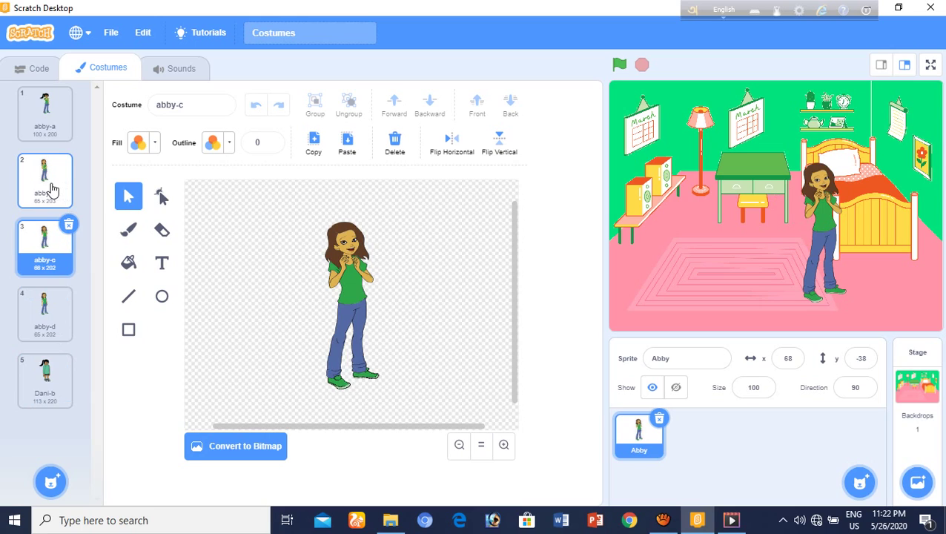
click(52, 190)
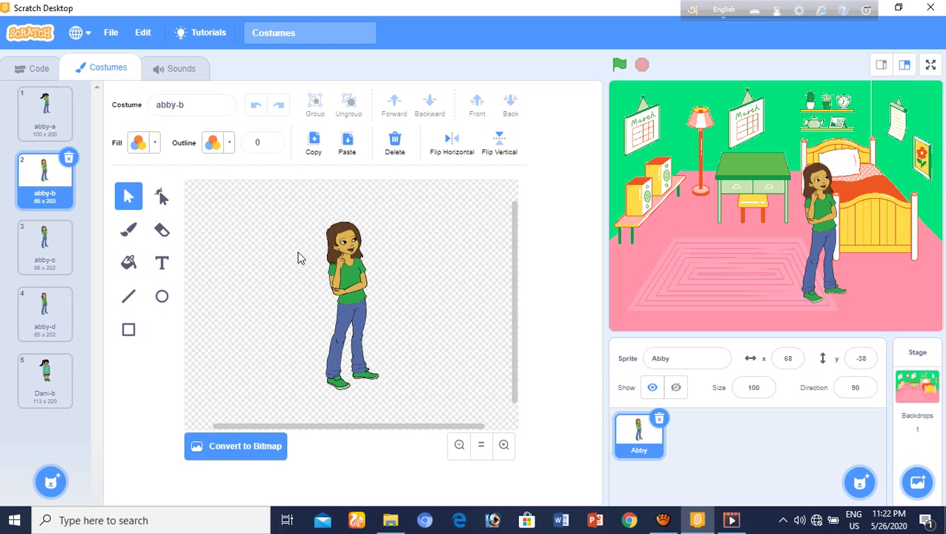
click(454, 153)
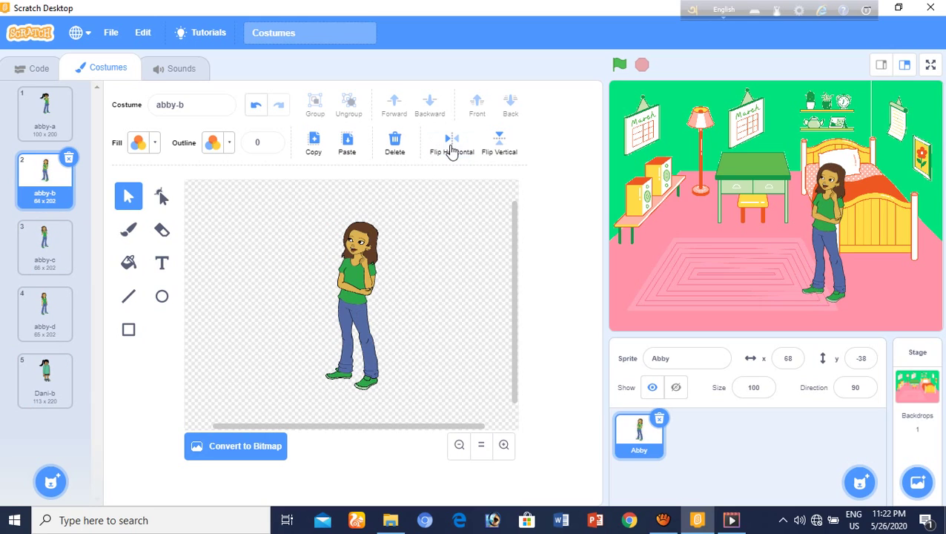
click(449, 147)
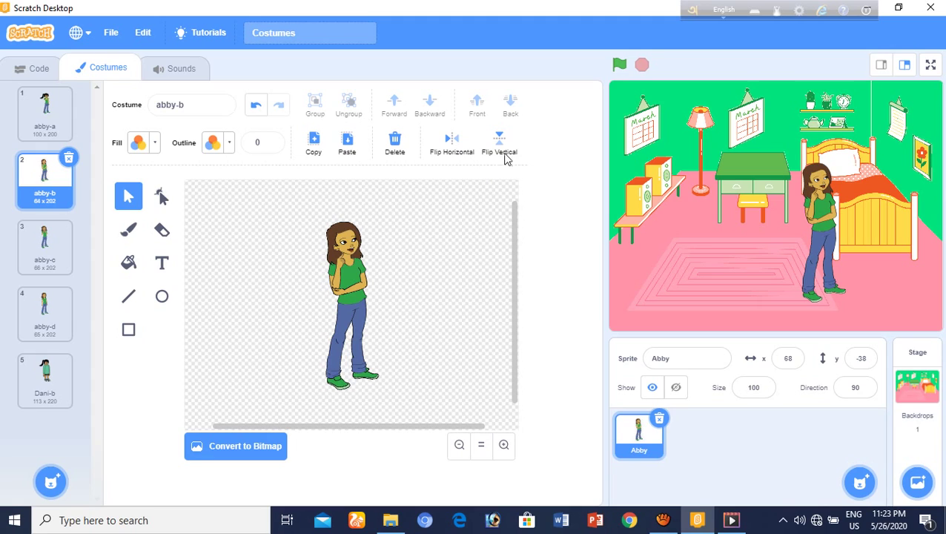
click(451, 142)
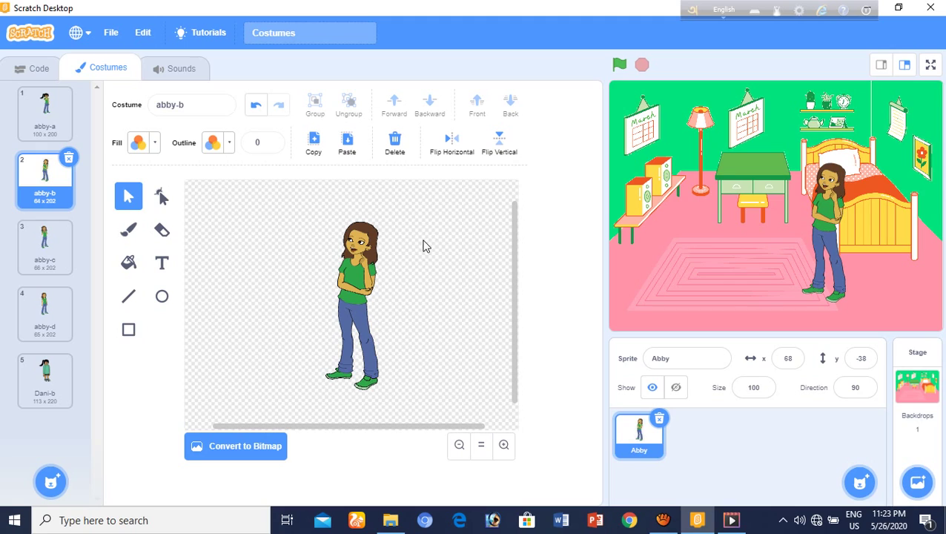
click(445, 151)
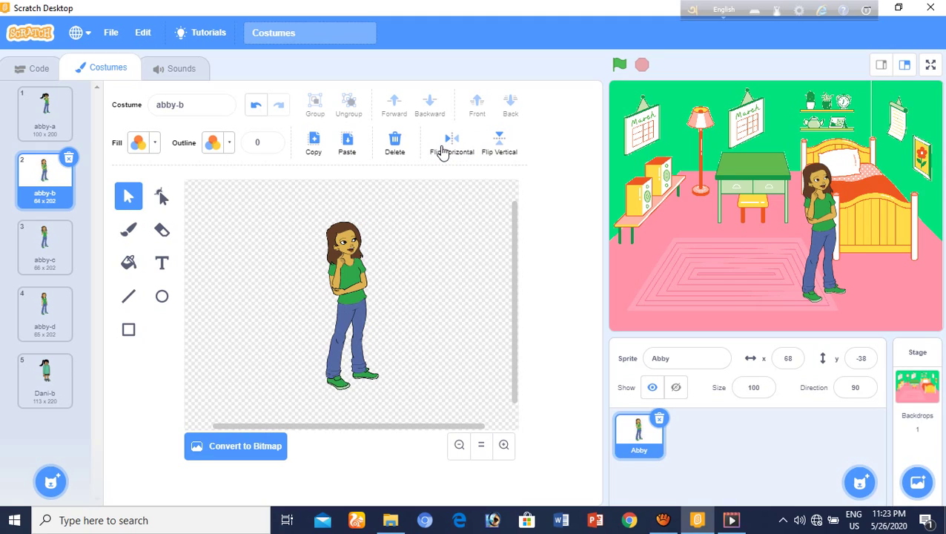
- Flip the whole abby-b figure upside down and turn it upright again
click(499, 145)
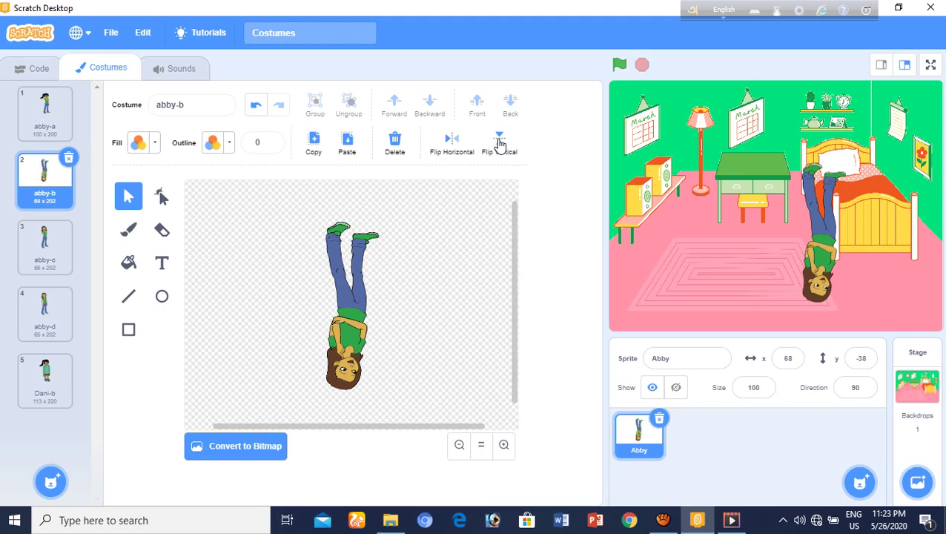
click(499, 145)
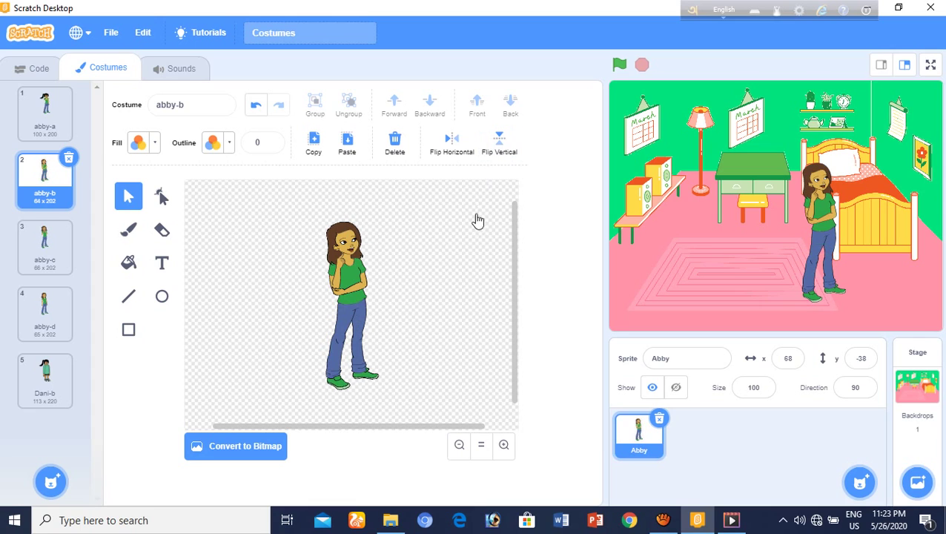
- Return to the Abby sprite's code workspace
click(37, 69)
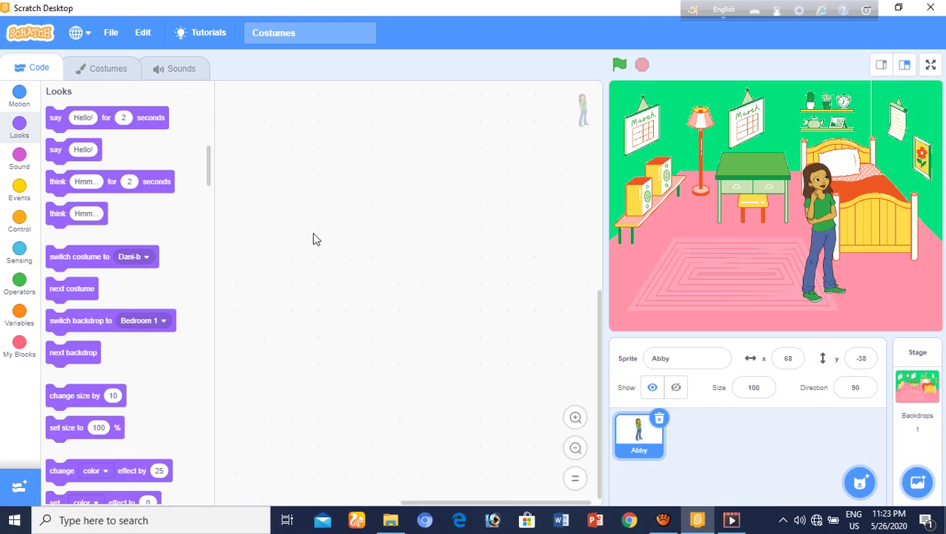